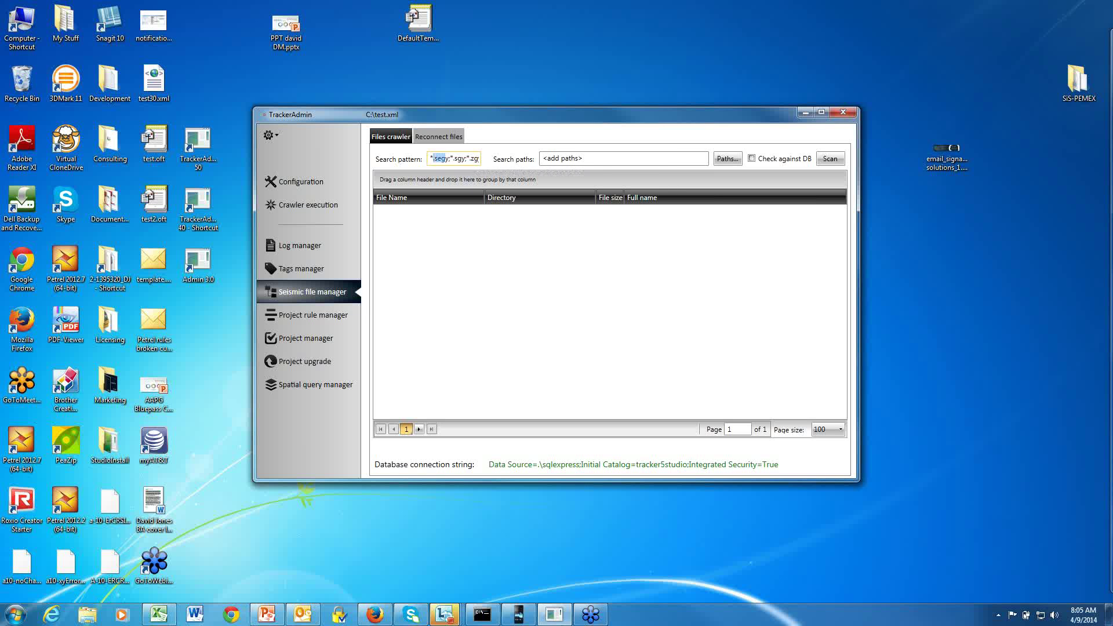
Set the search pattern to *.pet and the search path to the MyFiles (D:) drive, and run the file scan.
text(*.pet)
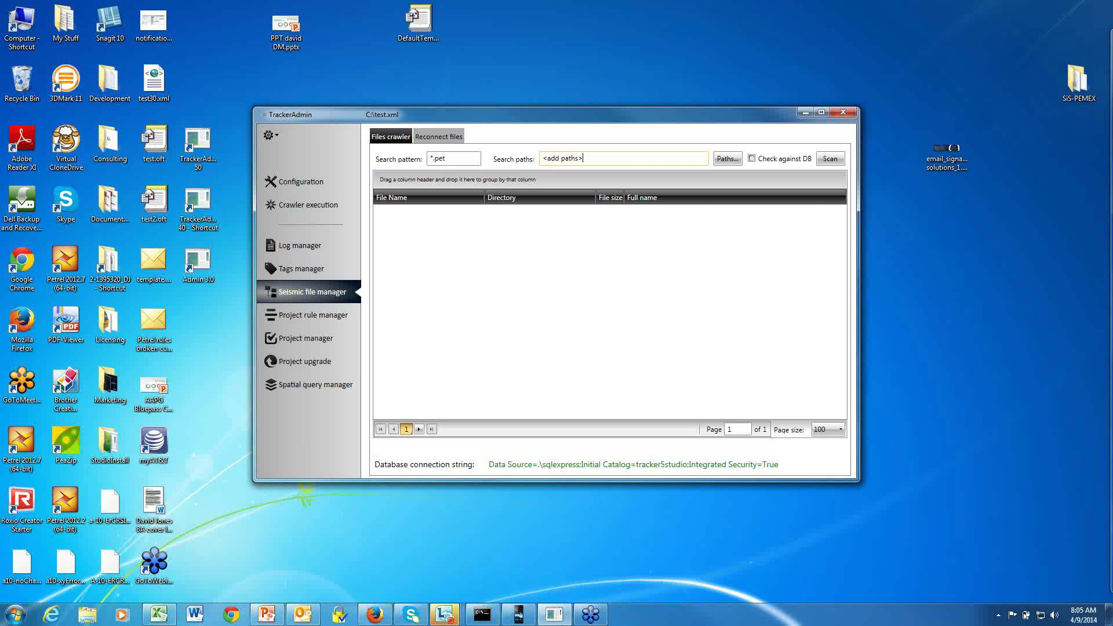
click(726, 158)
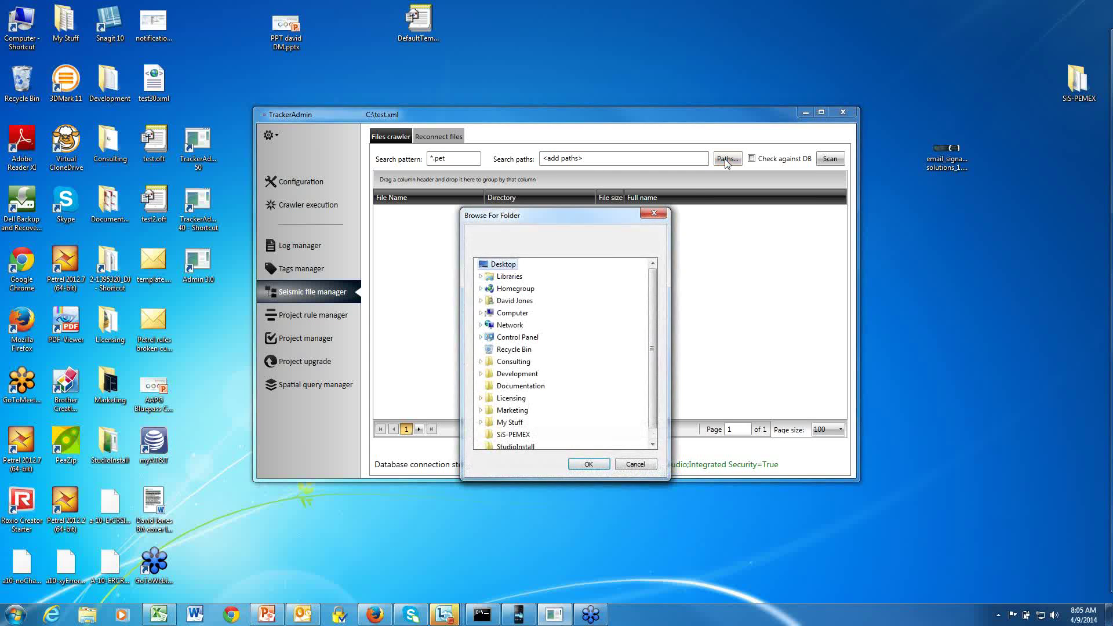
scroll(648, 349, down, 1)
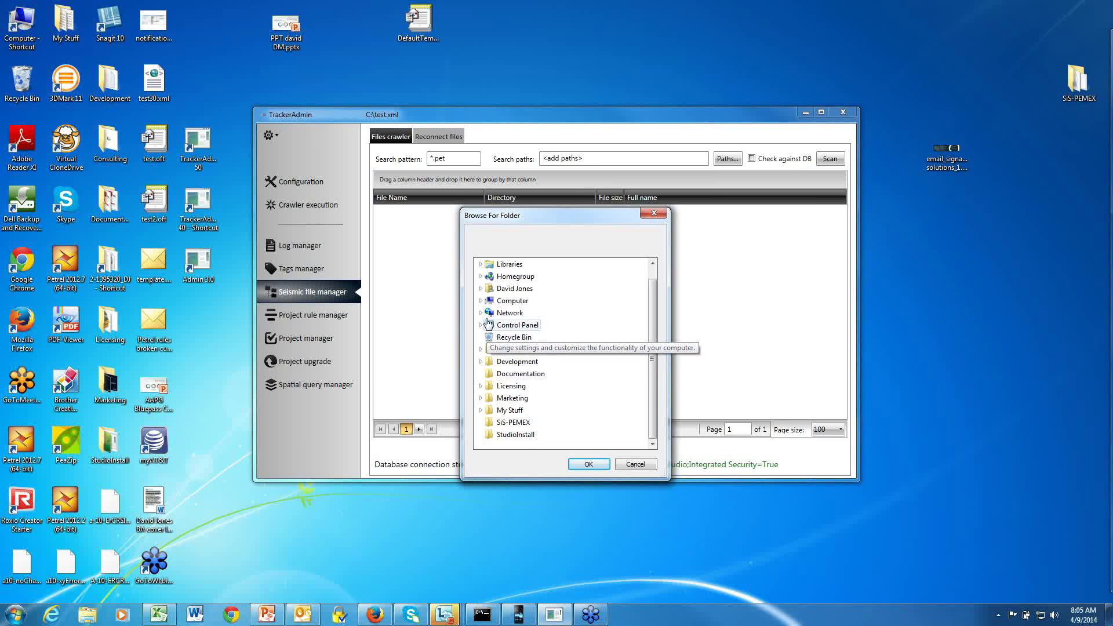
click(481, 301)
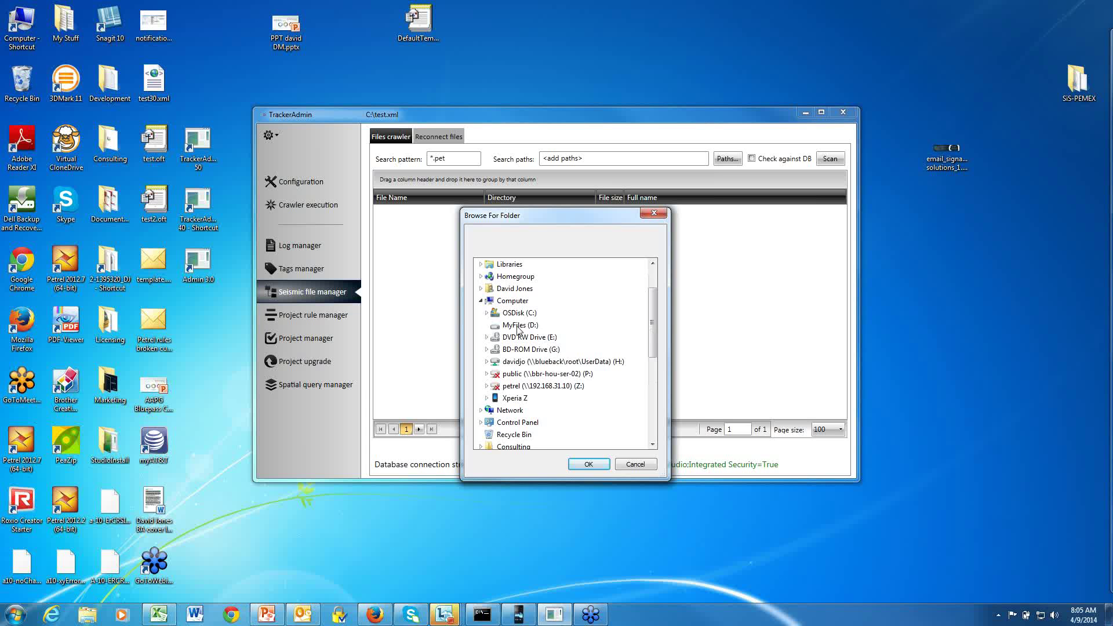
double_click(519, 326)
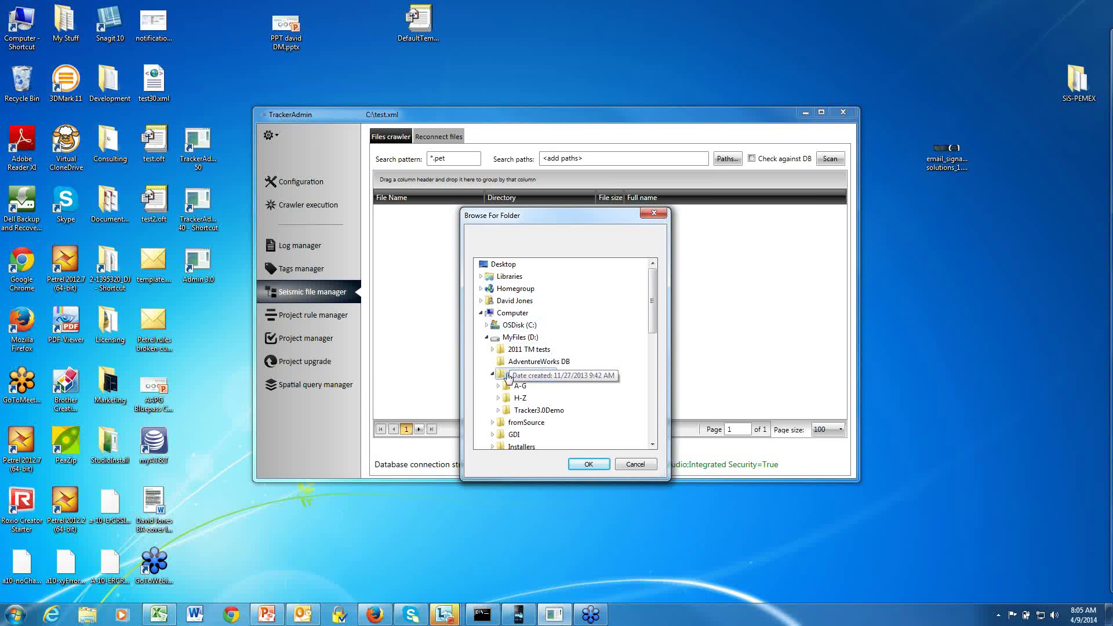
double_click(531, 373)
click(520, 337)
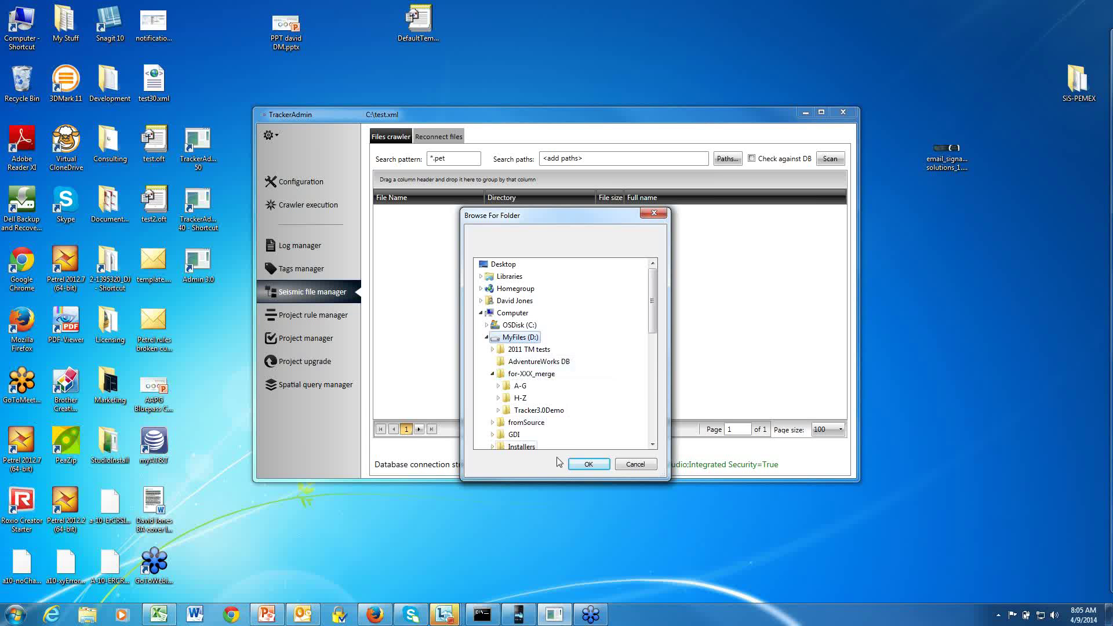
click(589, 465)
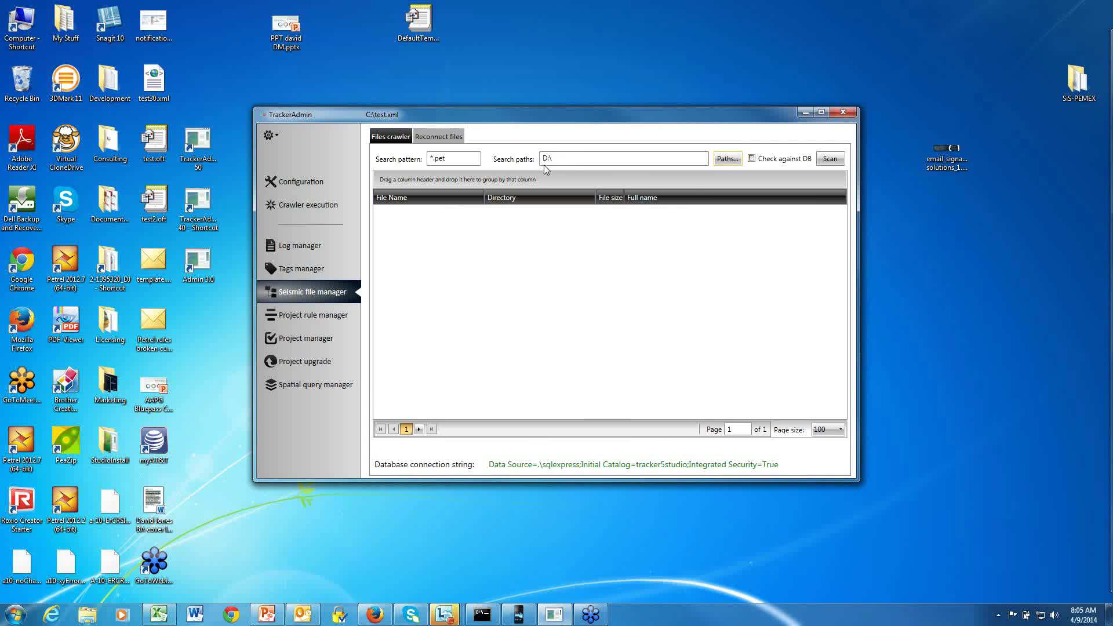
click(835, 160)
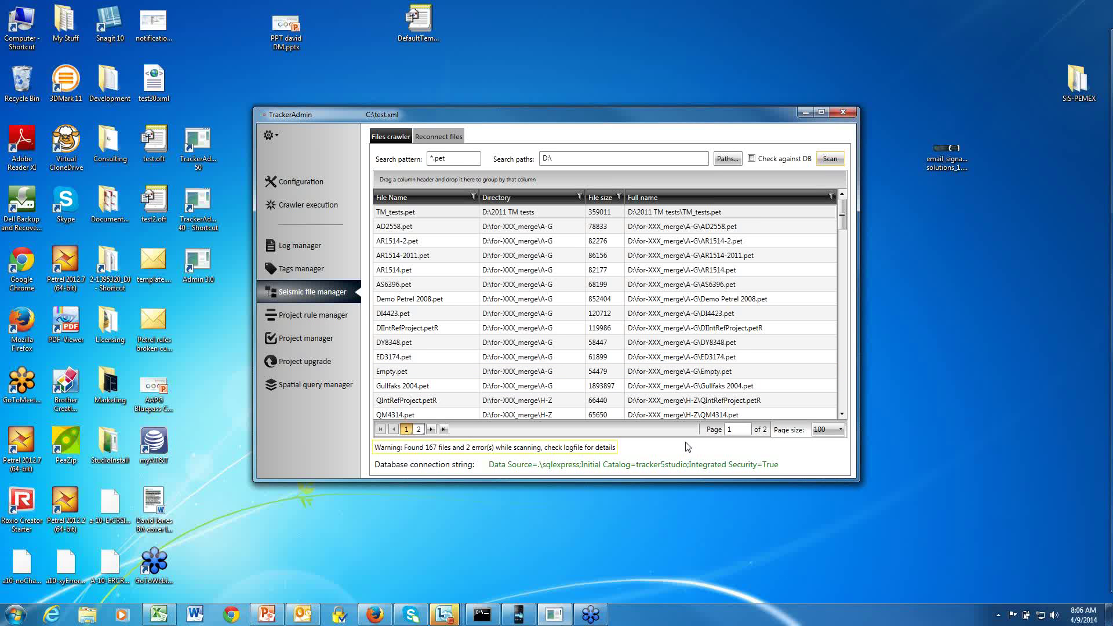
Set the results page size to 250 and copy all the listed file rows to the clipboard.
click(823, 433)
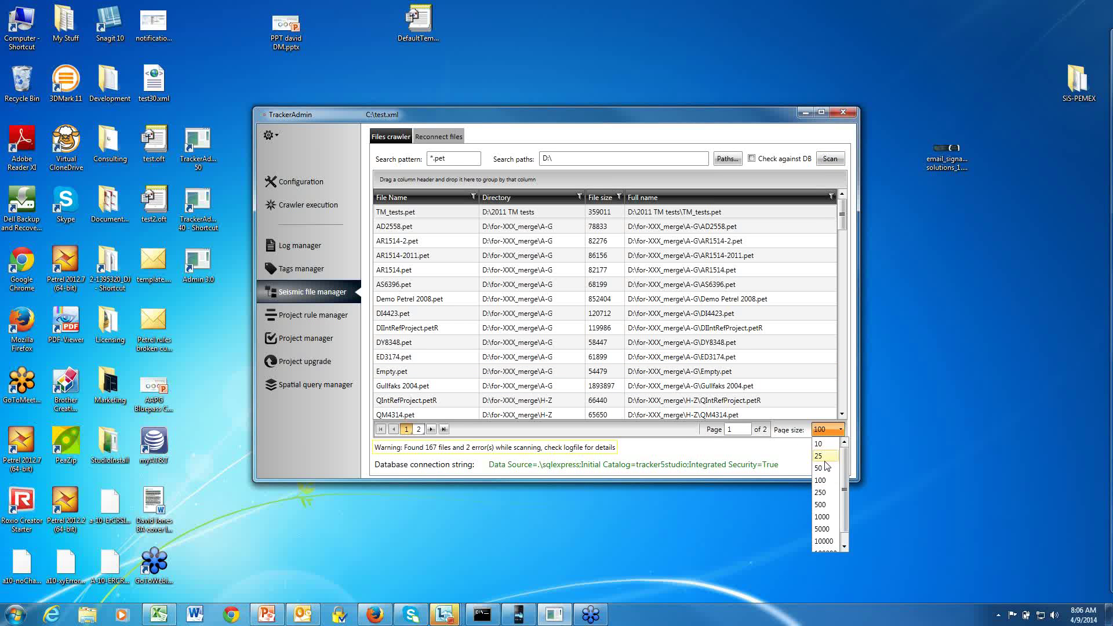
click(825, 493)
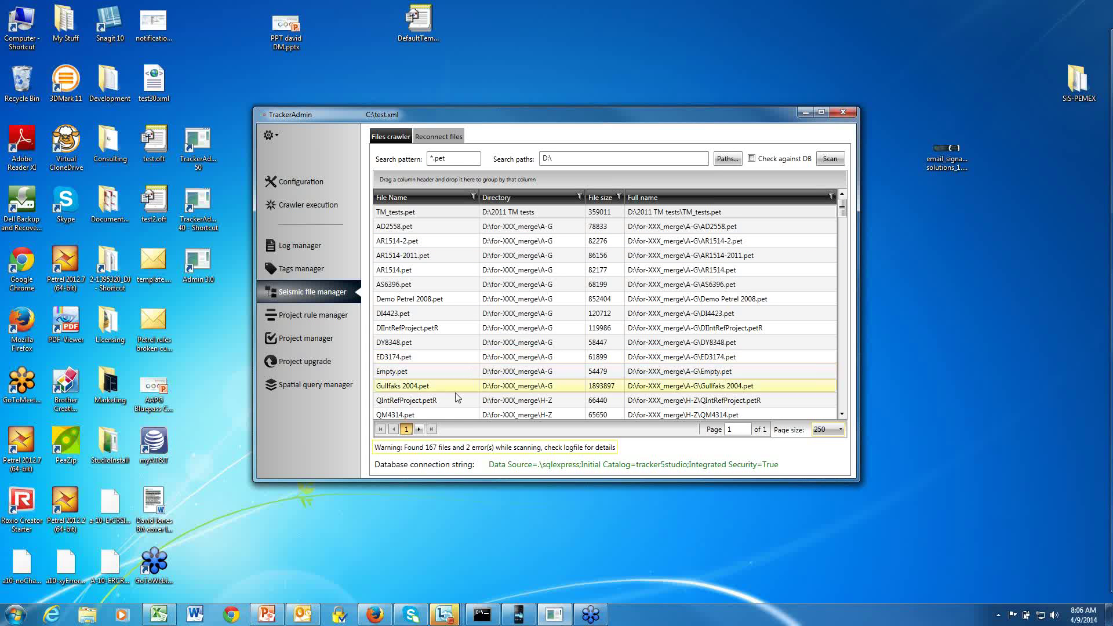
click(427, 215)
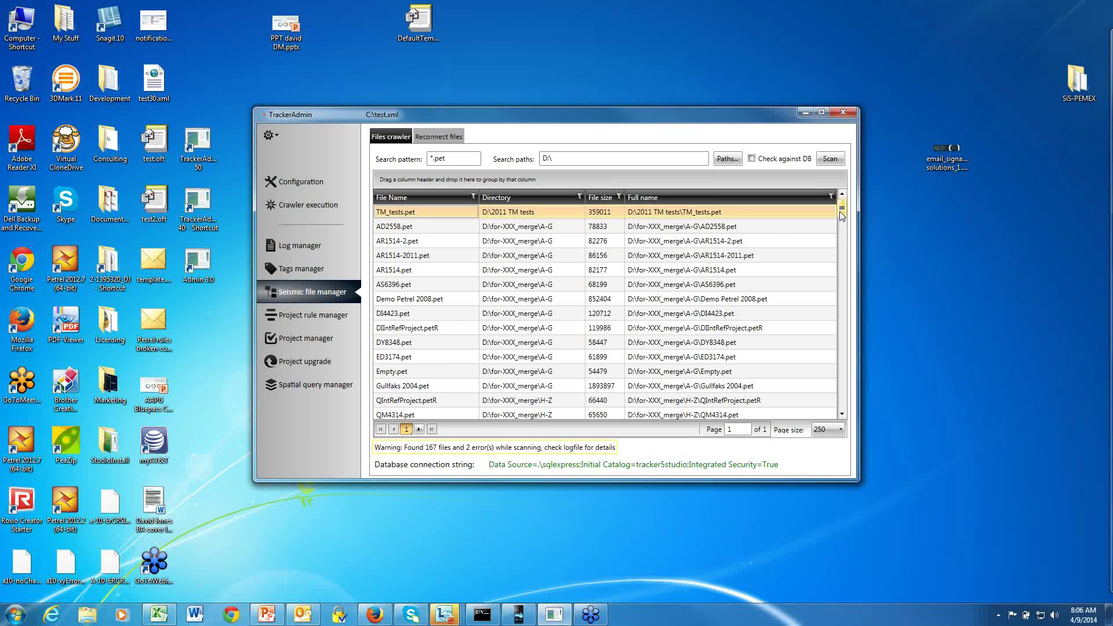
drag(840, 211, 831, 415)
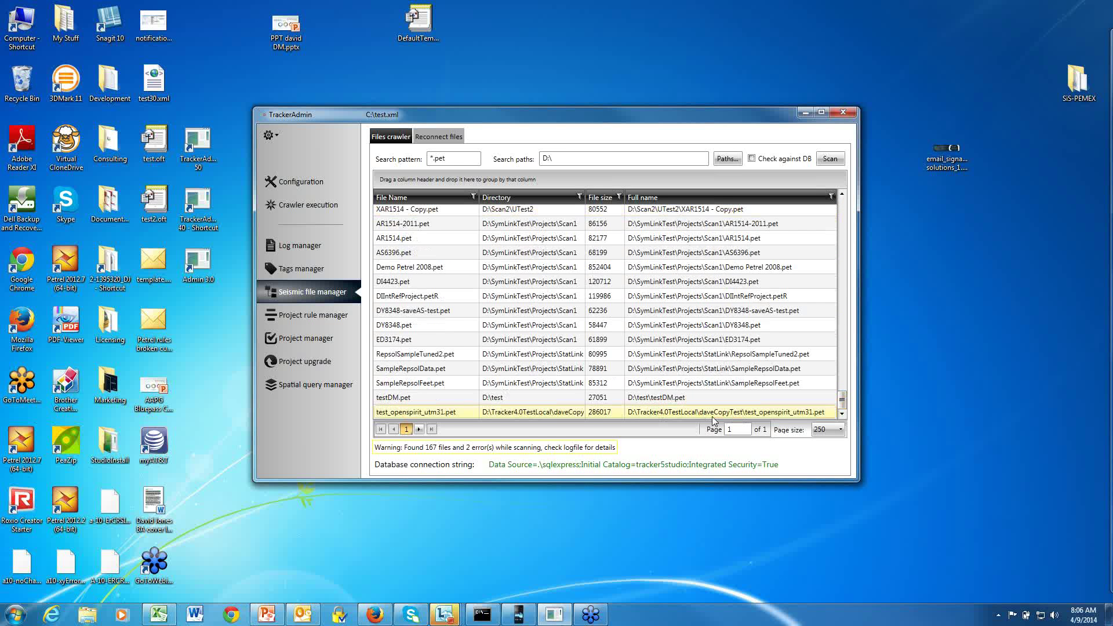
shift+click(712, 416)
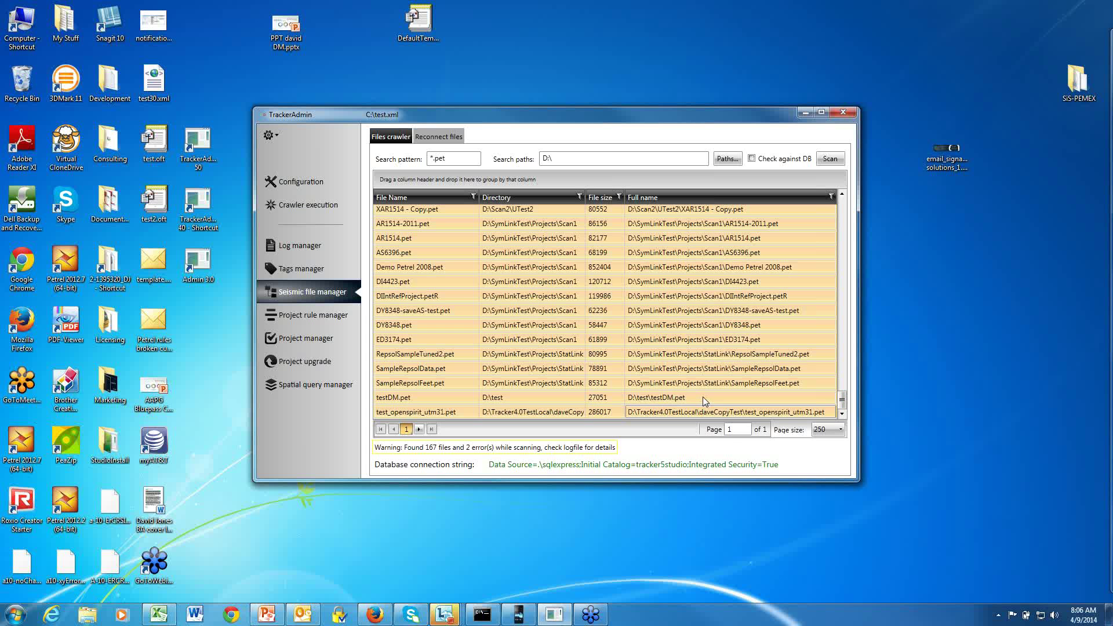
right_click(702, 397)
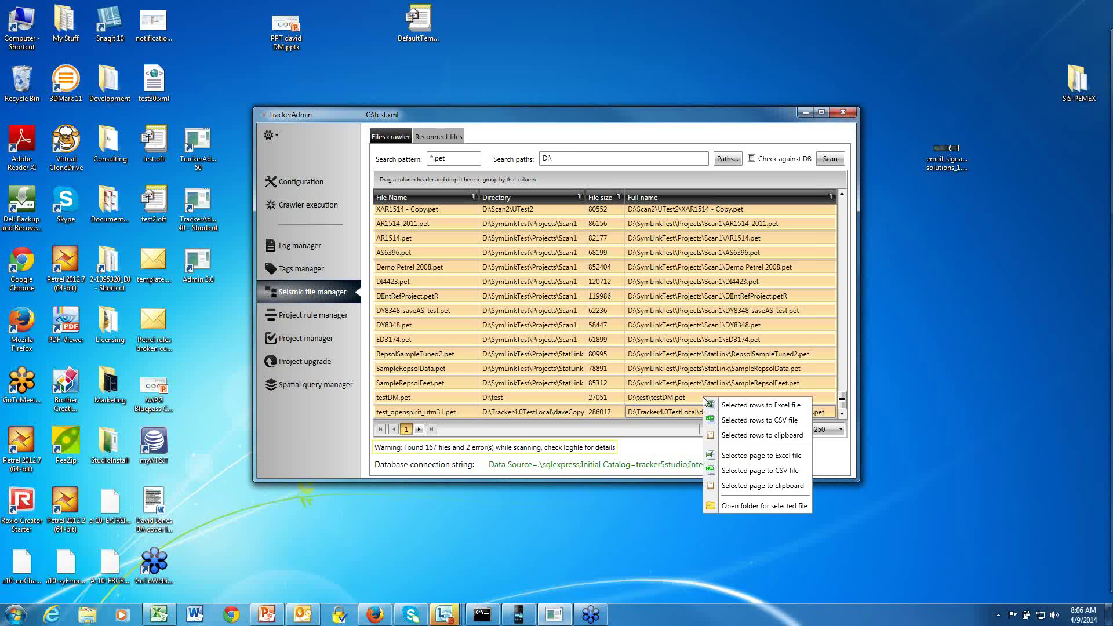
click(749, 436)
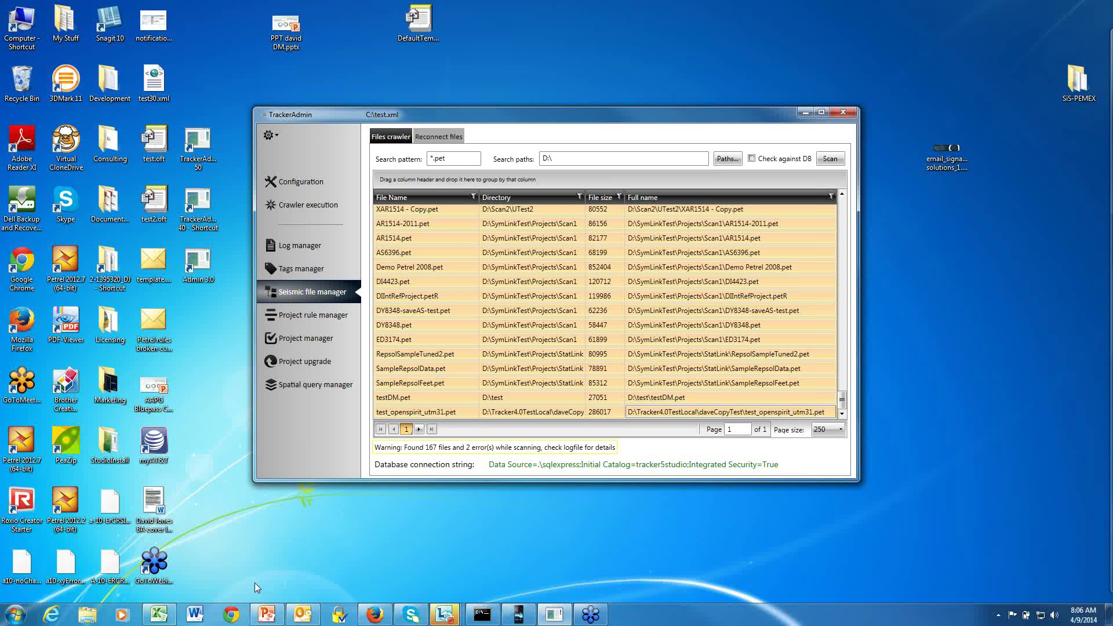
Switch to the blank Excel workbook, maximize it and paste the copied file list at cell A1.
click(166, 615)
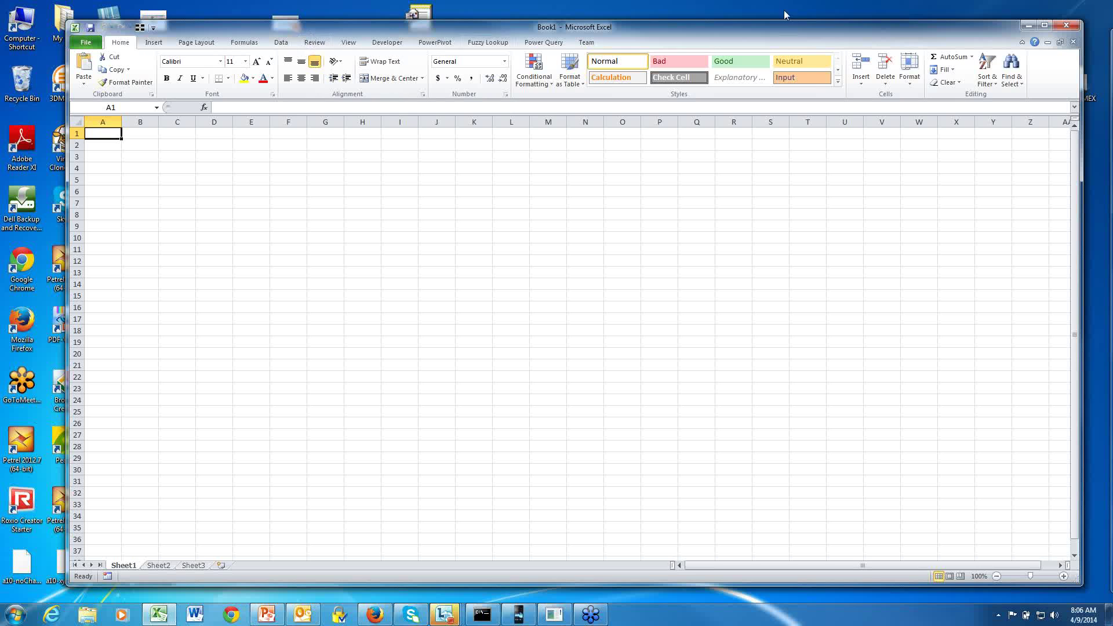
click(1042, 26)
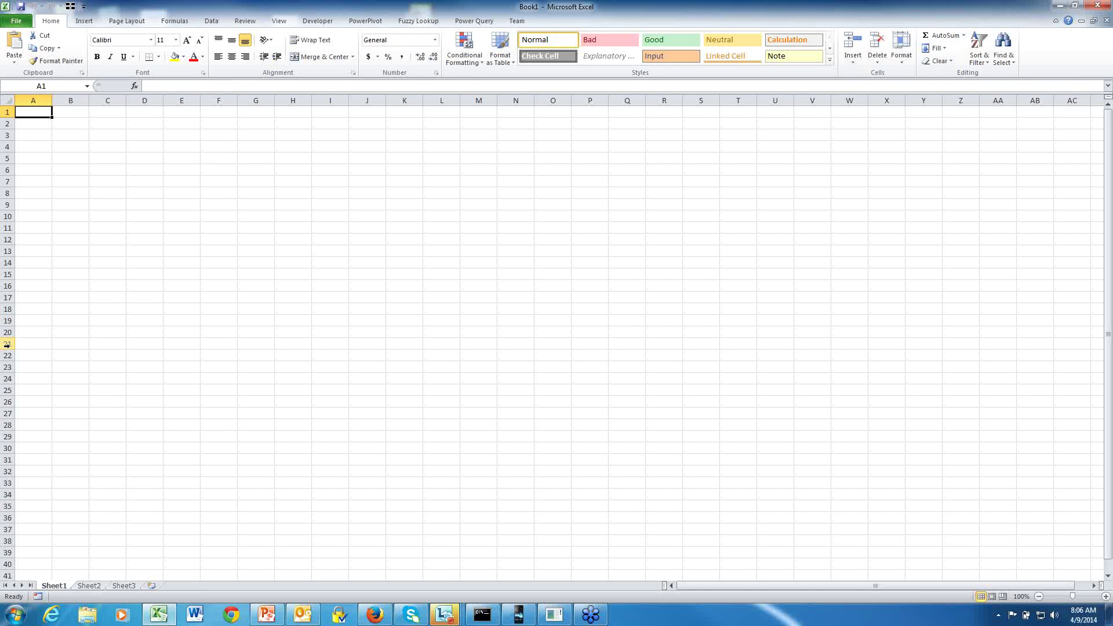
right_click(37, 112)
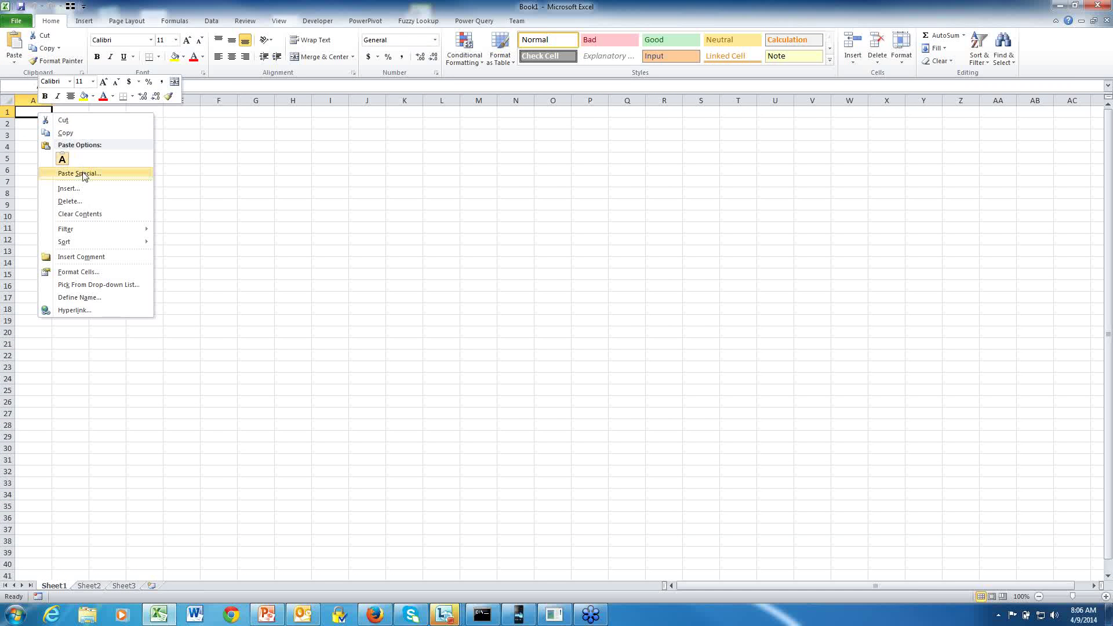
click(62, 158)
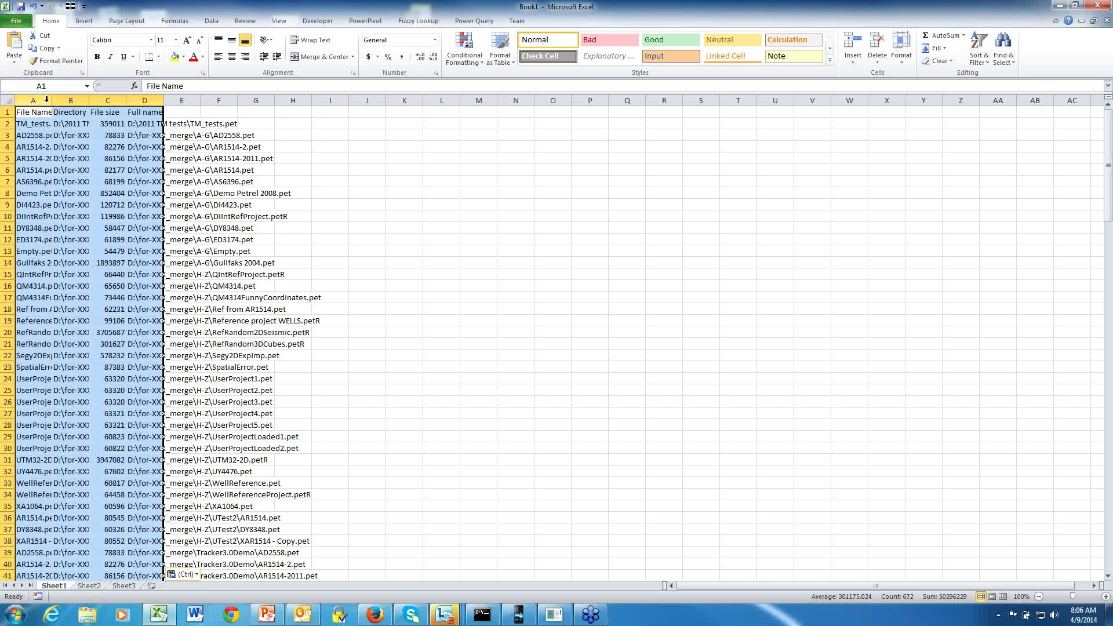
AutoFit the widths of the pasted list's columns and narrow the Directory column slightly.
drag(43, 100, 312, 124)
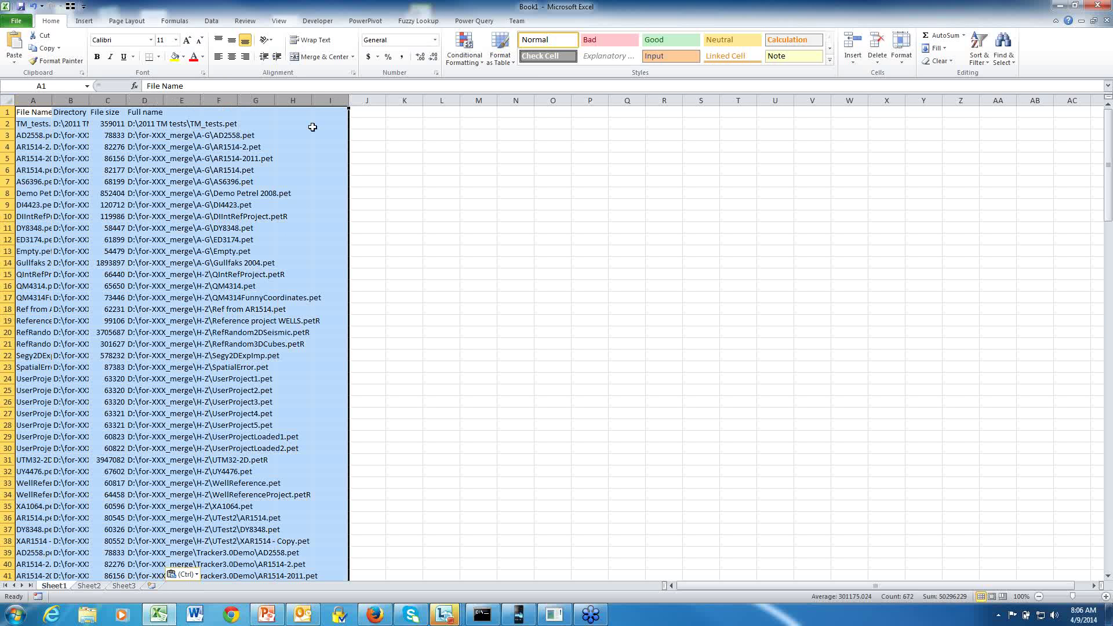
click(496, 65)
click(496, 65)
click(896, 58)
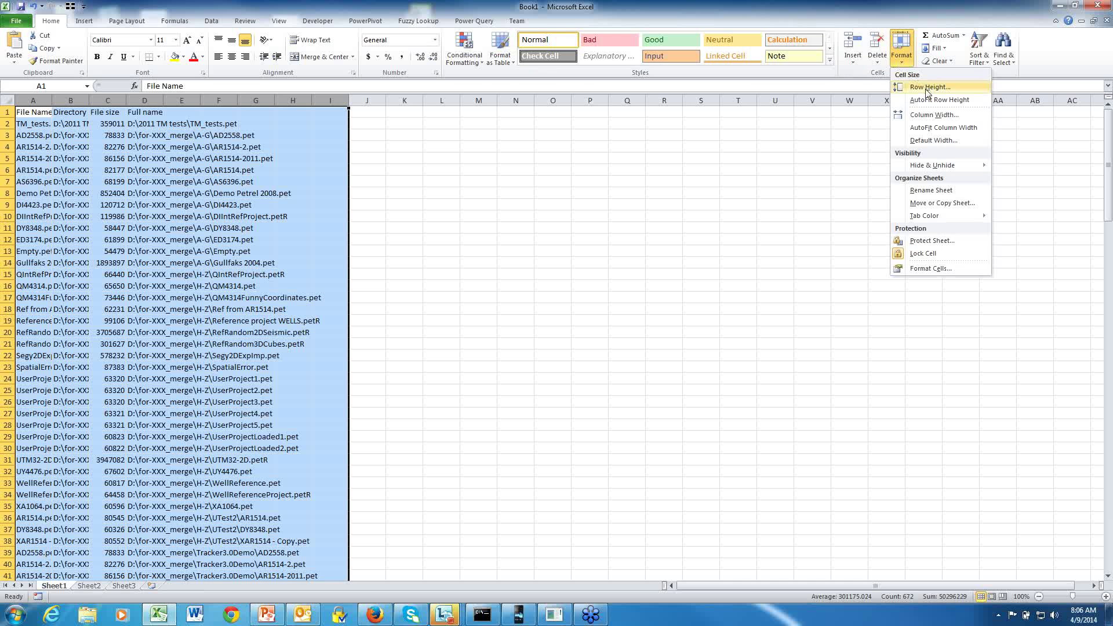
click(929, 133)
click(314, 299)
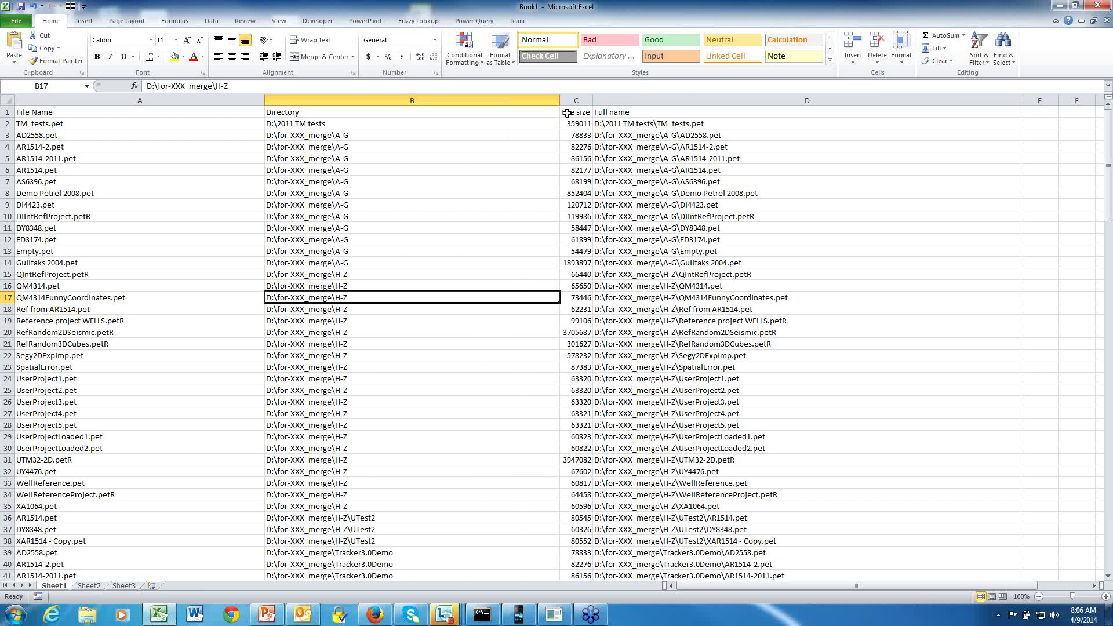
drag(560, 100, 483, 101)
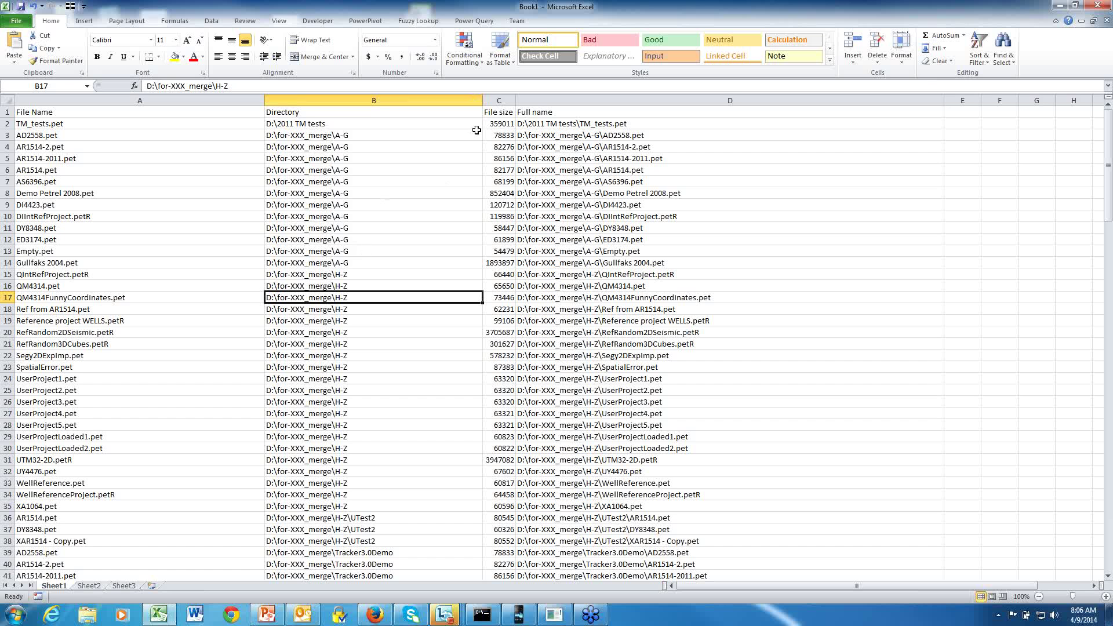
Sort the data in columns A to D by Full name, on values from A to Z.
drag(203, 101, 579, 110)
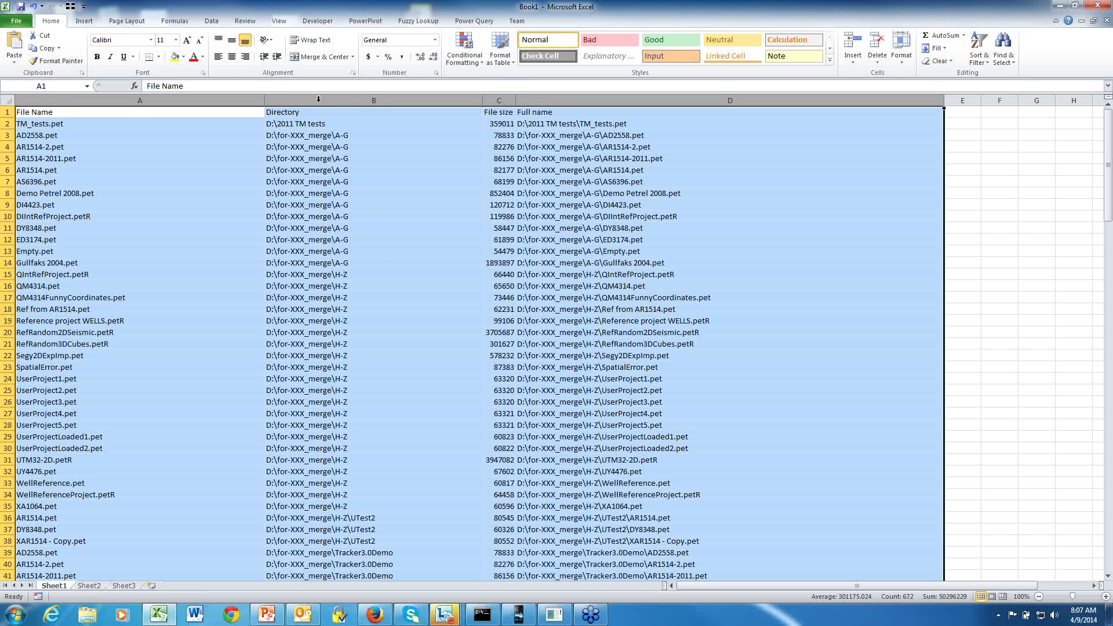
click(219, 25)
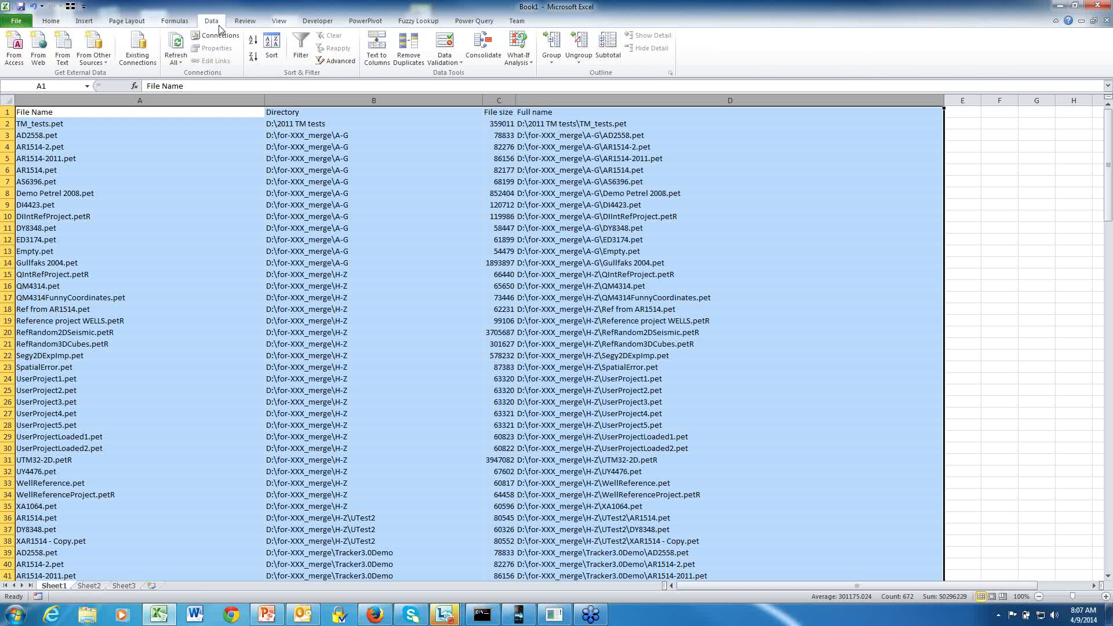
click(275, 58)
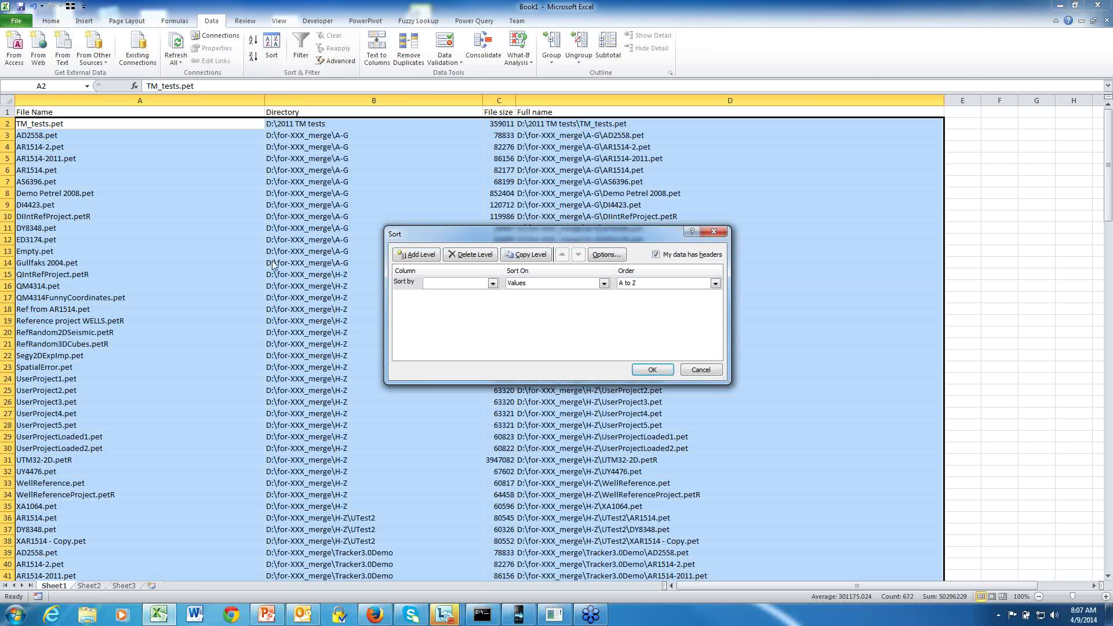
click(492, 284)
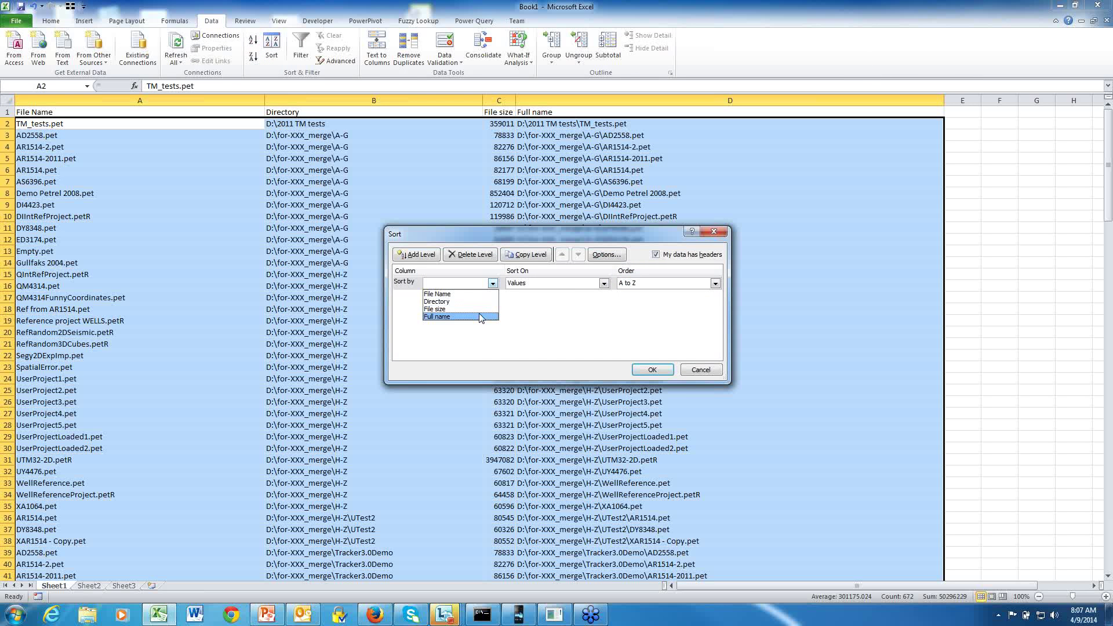
click(483, 317)
click(652, 370)
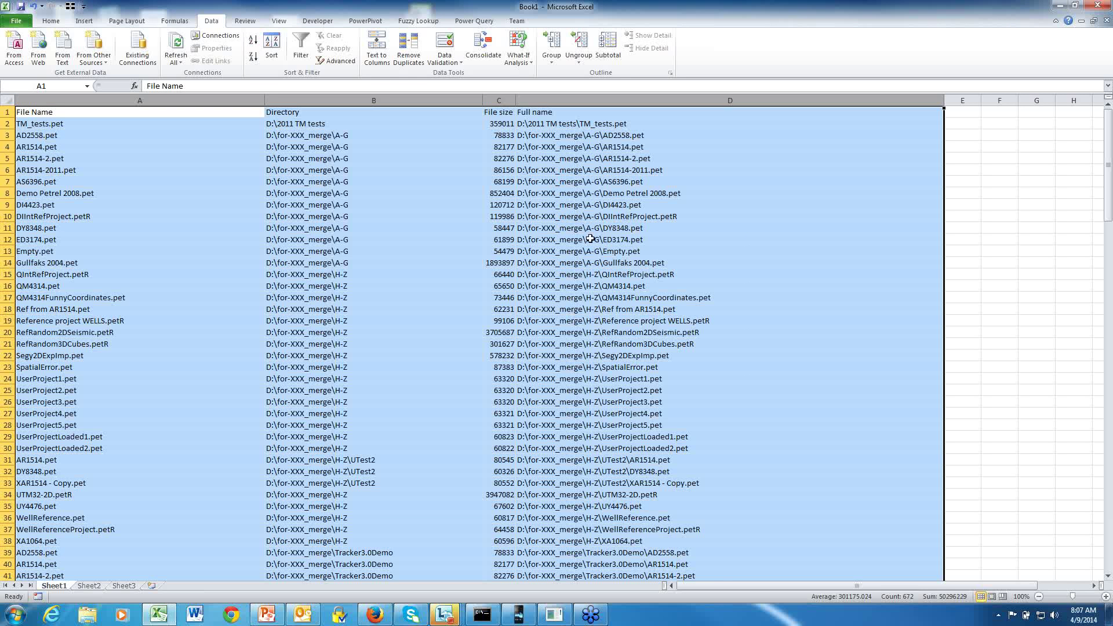
Review the sorted project file list from the first to the last row, examining the file names and directories.
scroll(583, 185, down, 3)
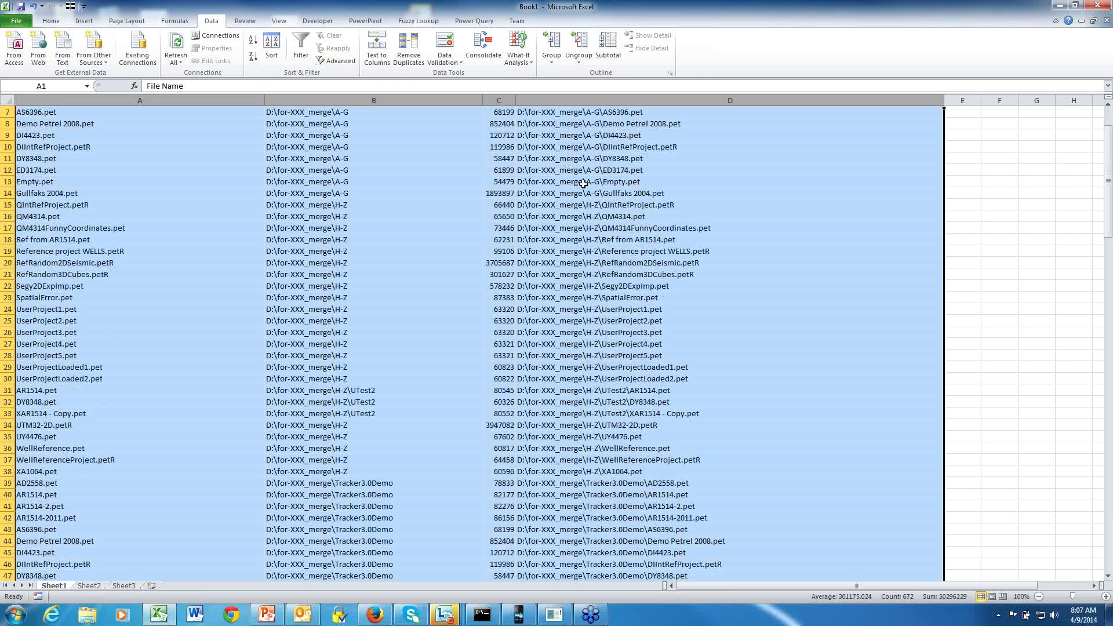
scroll(585, 199, up, 1)
scroll(585, 199, down, 11)
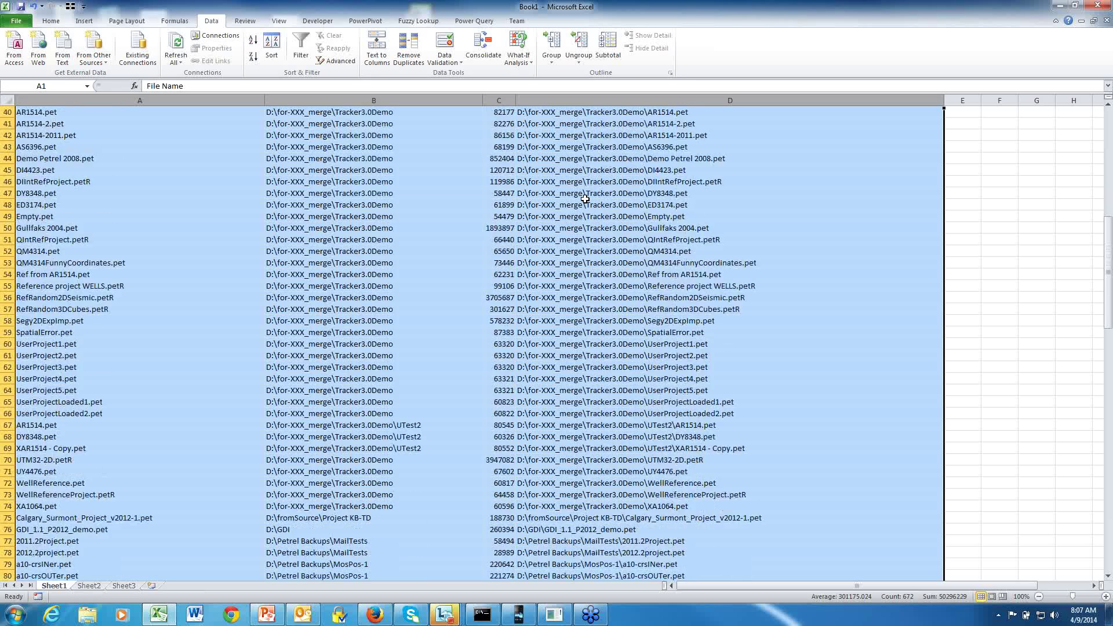
scroll(584, 199, down, 9)
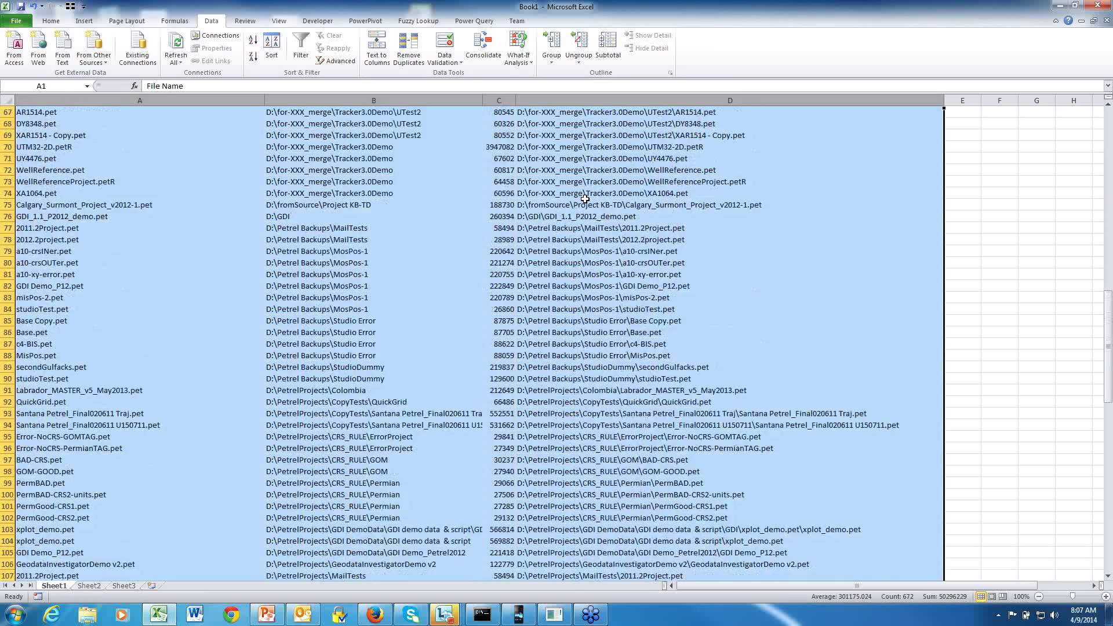
scroll(585, 199, down, 12)
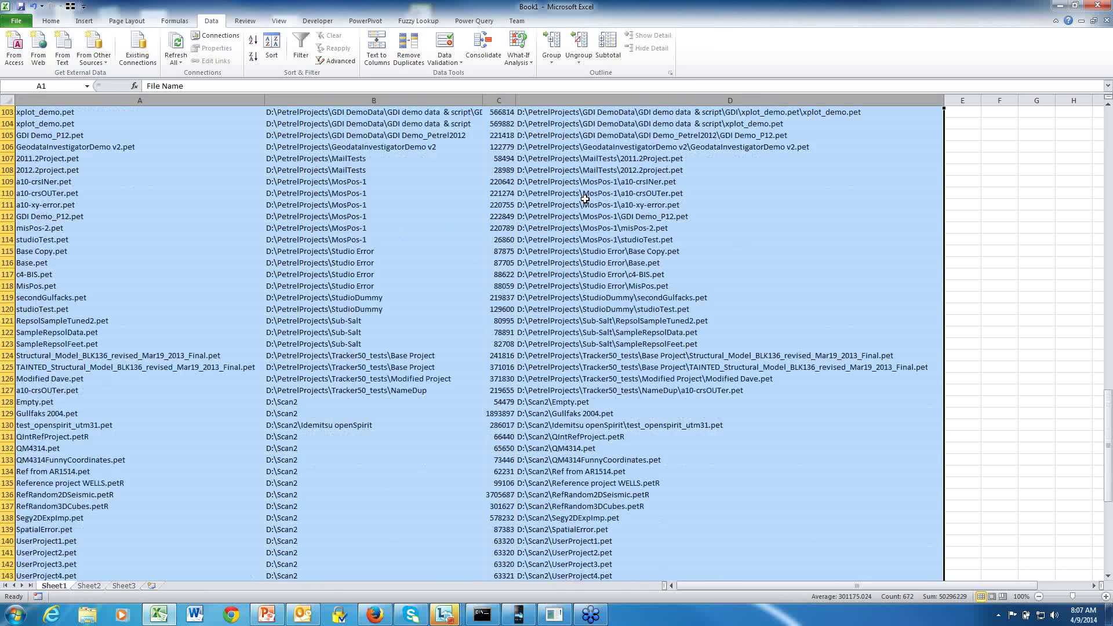
scroll(585, 199, down, 6)
scroll(585, 199, down, 5)
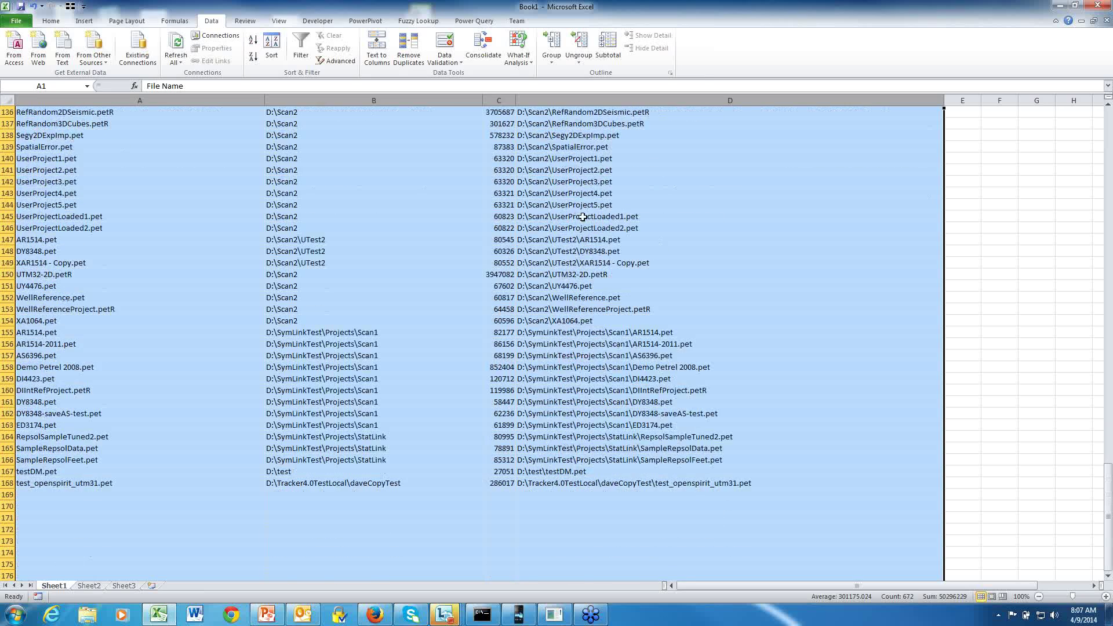
scroll(583, 217, up, 12)
scroll(572, 243, up, 18)
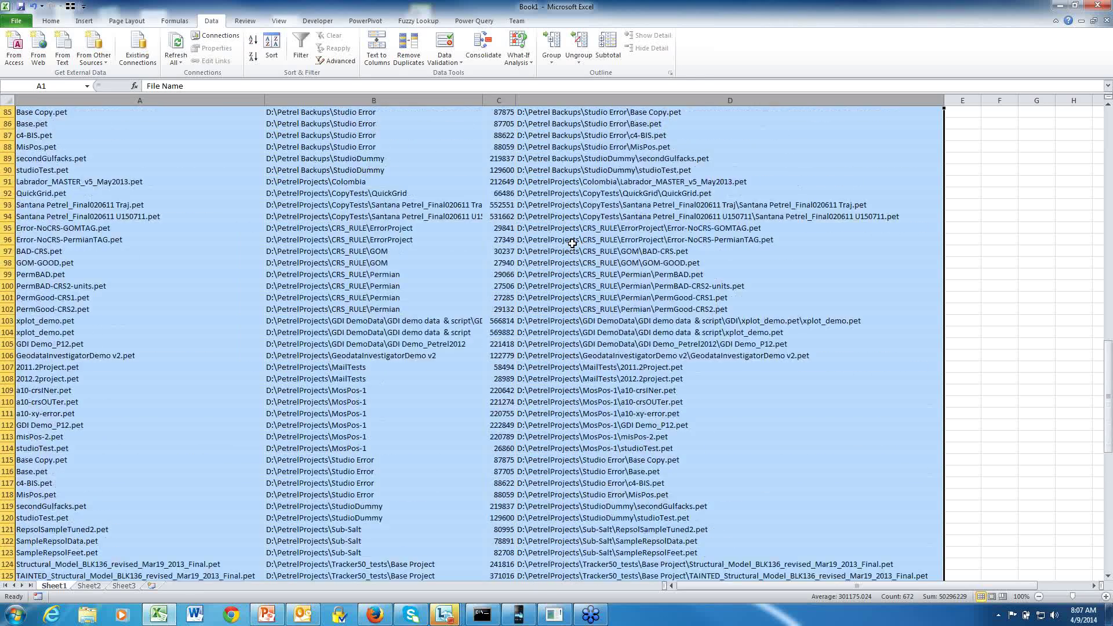
scroll(572, 244, up, 15)
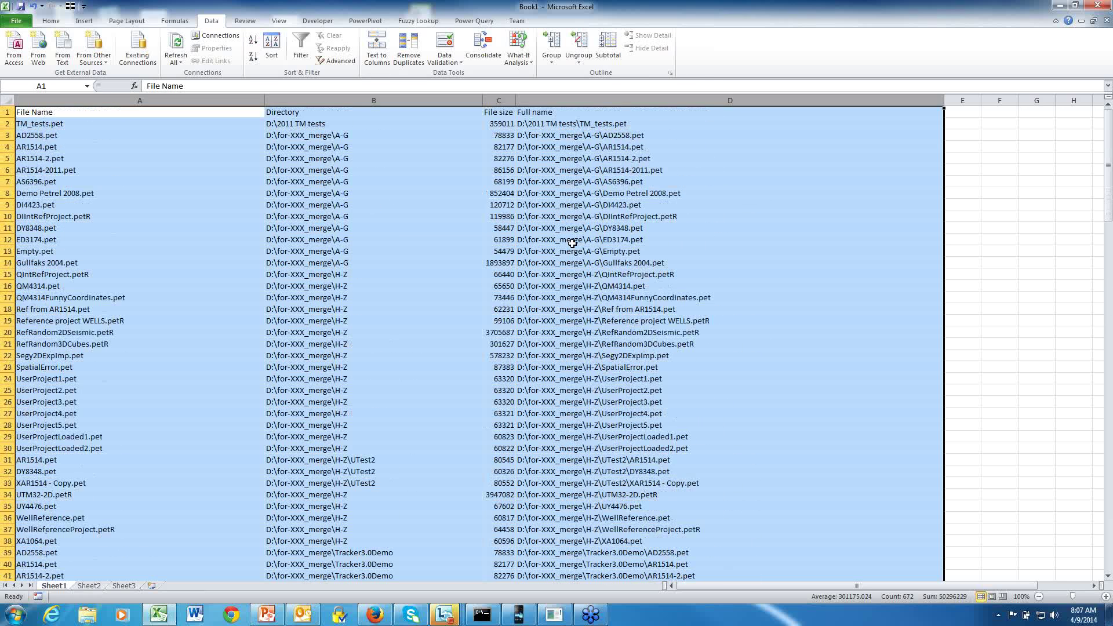
Give columns A to D one equal, narrower width than Full name had, and narrow the File size column further.
drag(943, 102, 762, 114)
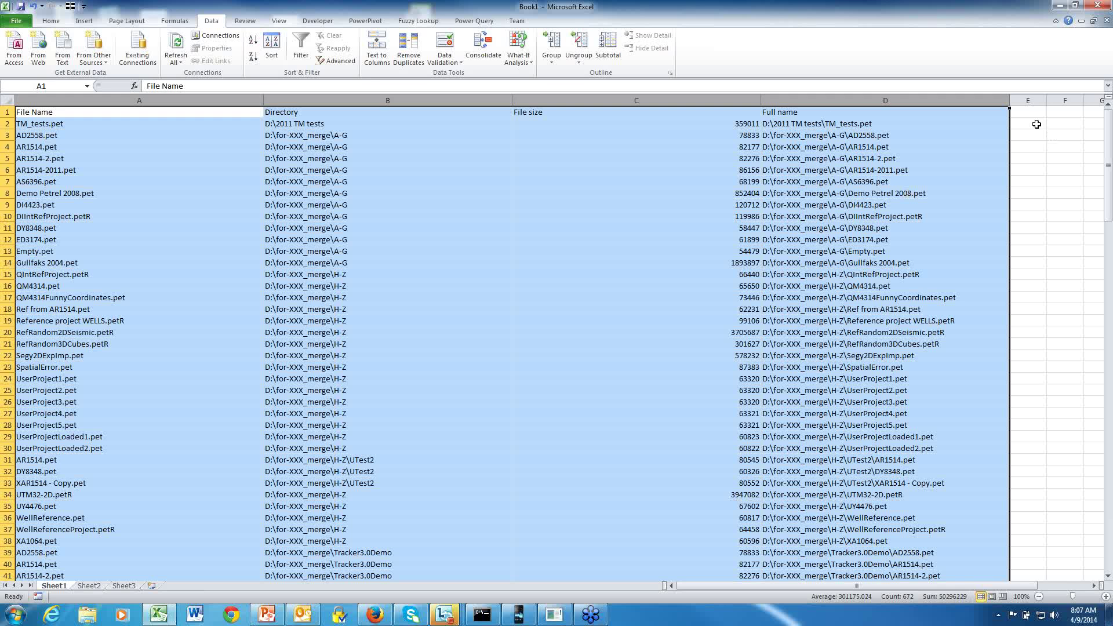
click(662, 208)
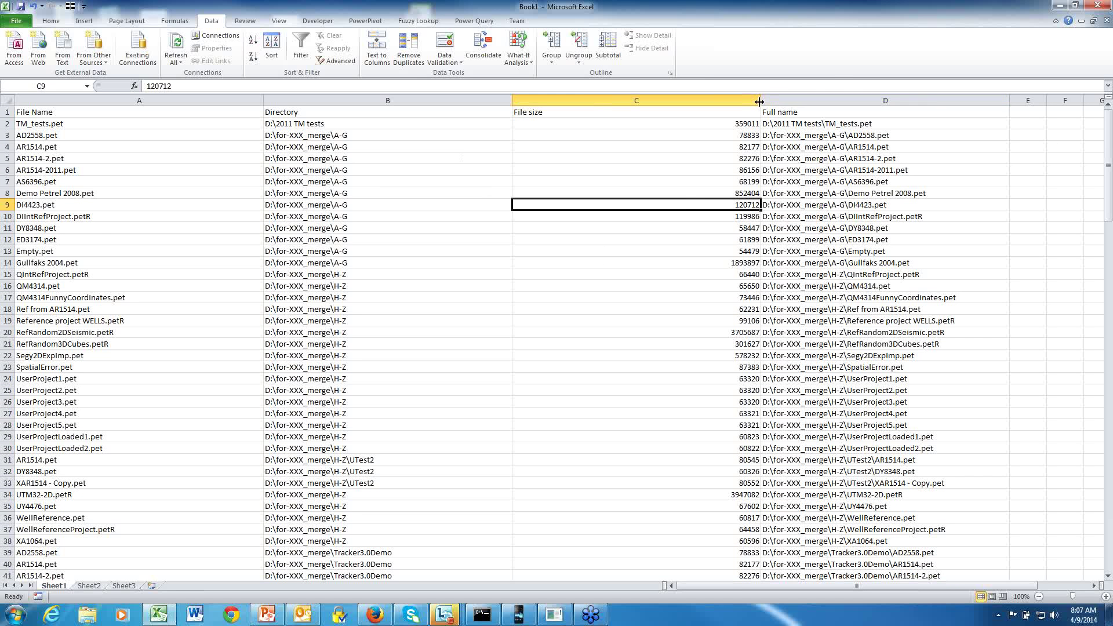
drag(760, 100, 676, 96)
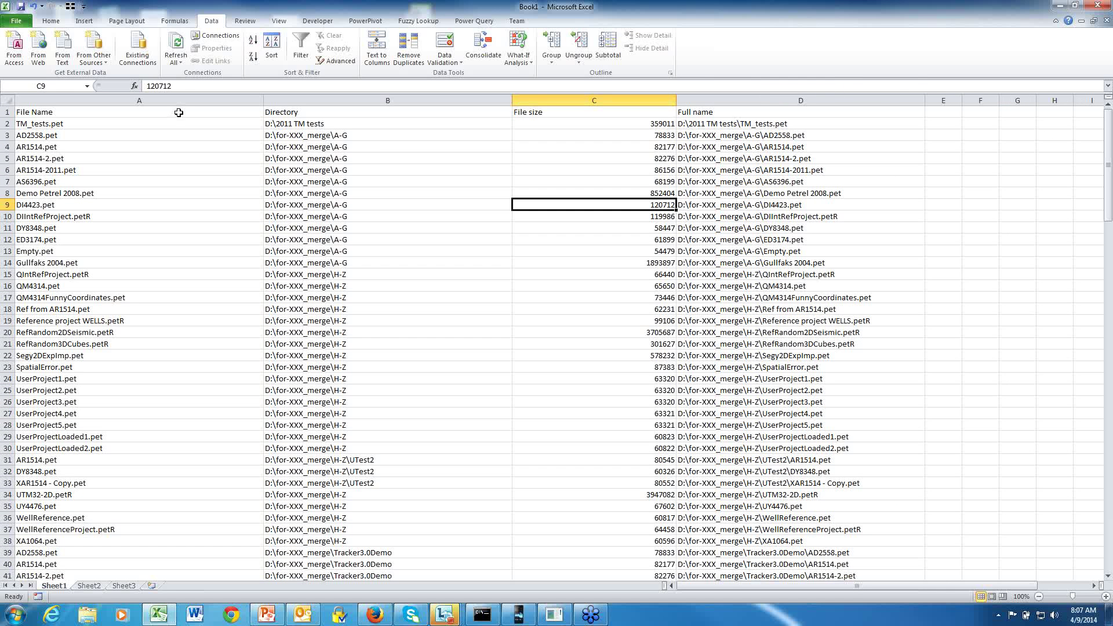
Build a PivotTable on a new worksheet from range A1:D168, with Directory as the row labels and its count as the values.
drag(178, 113, 742, 411)
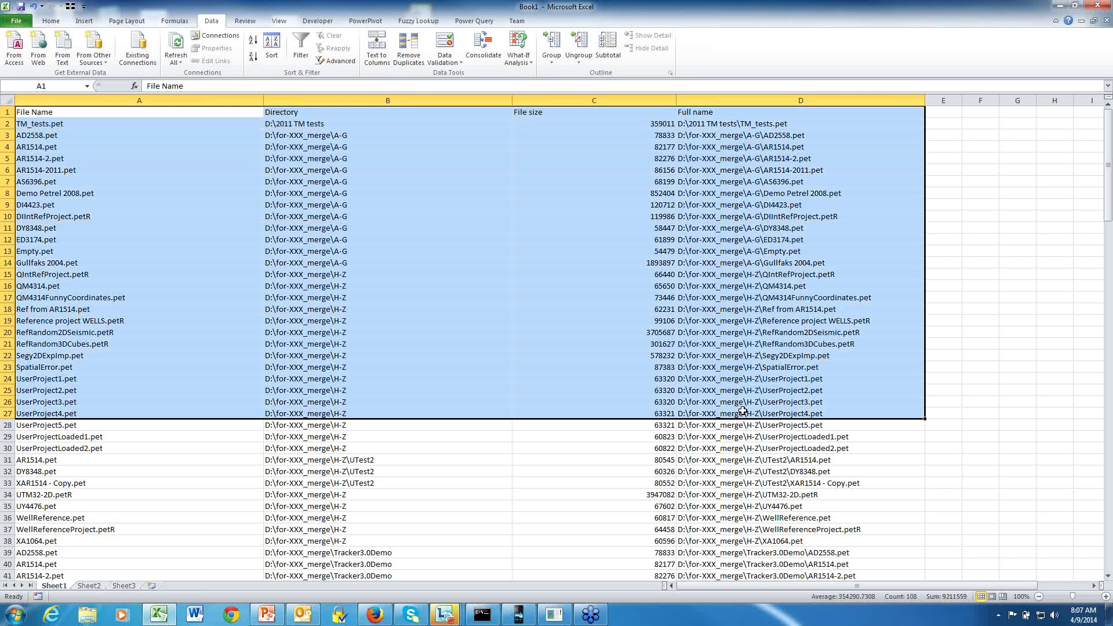
key(ctrl+shift+Down)
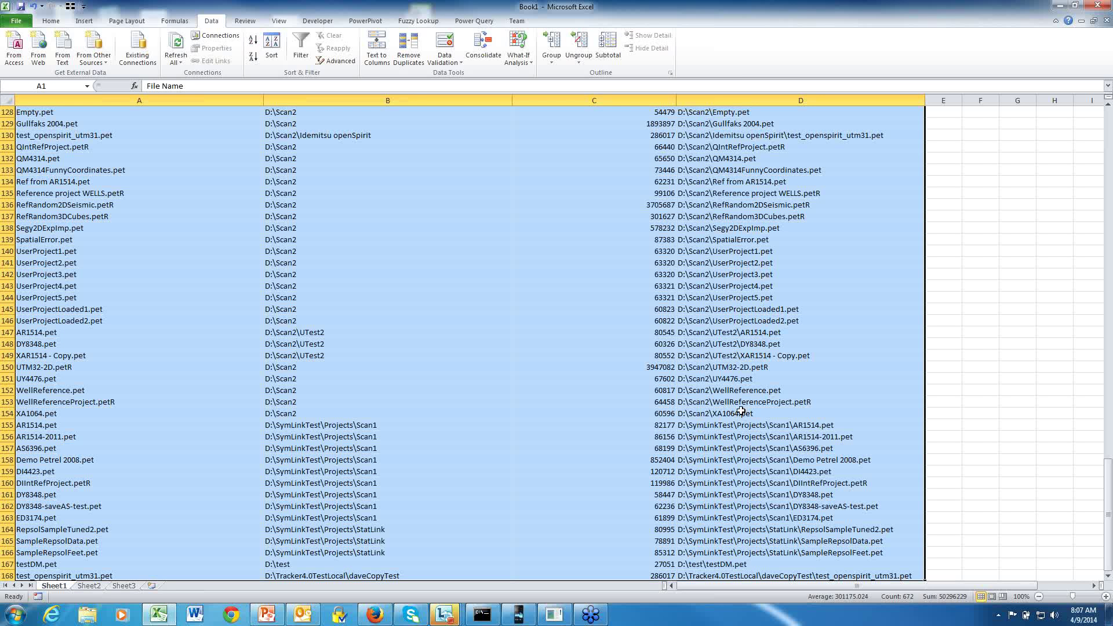
click(76, 22)
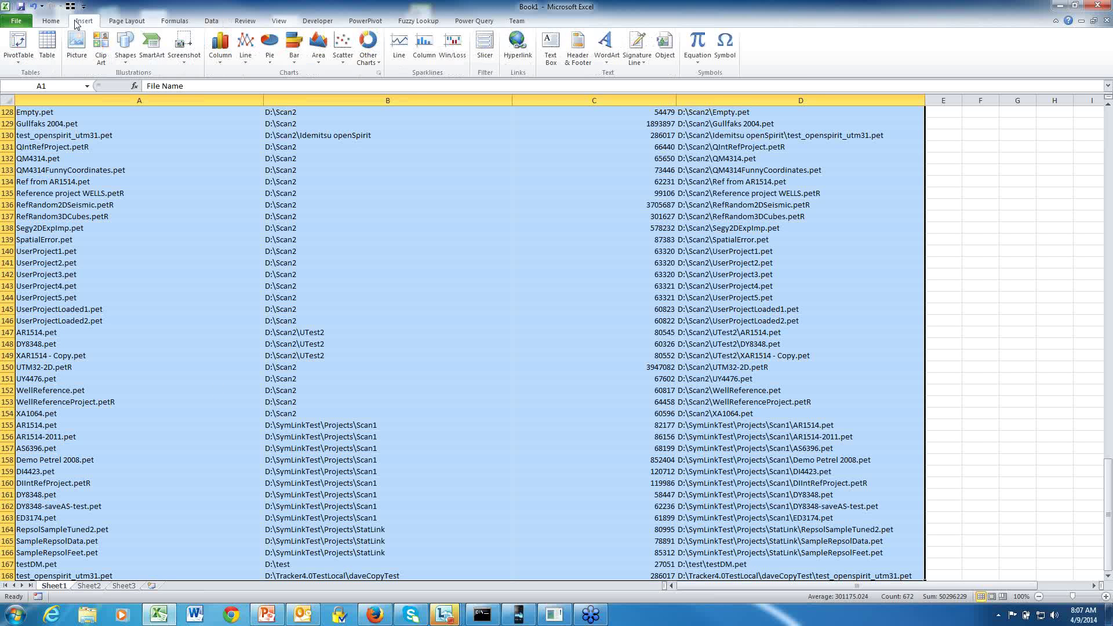
click(18, 42)
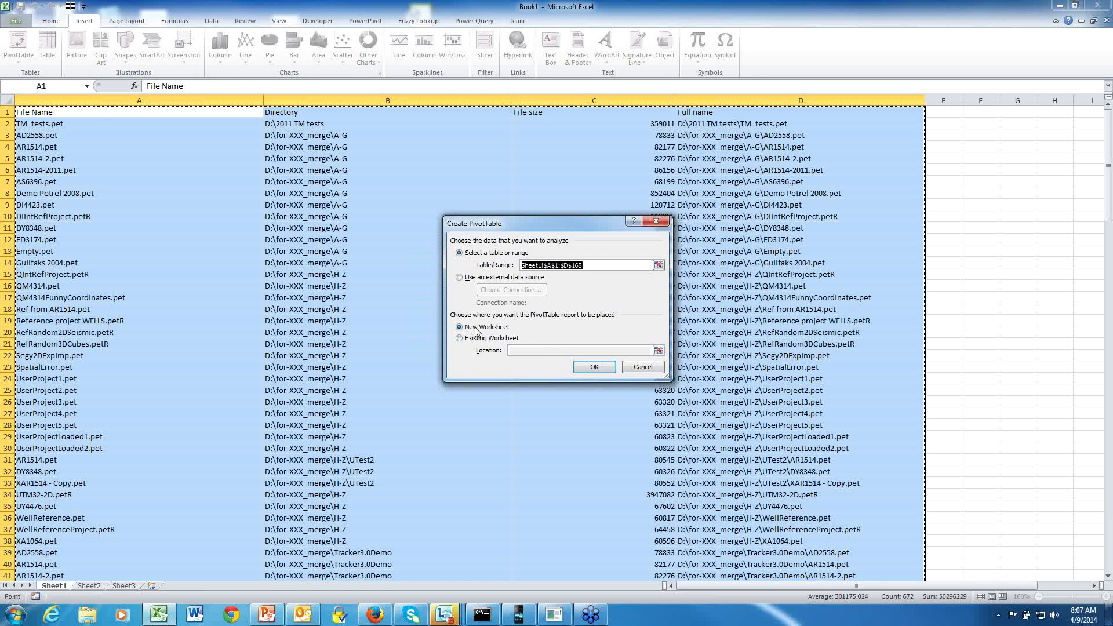
click(593, 368)
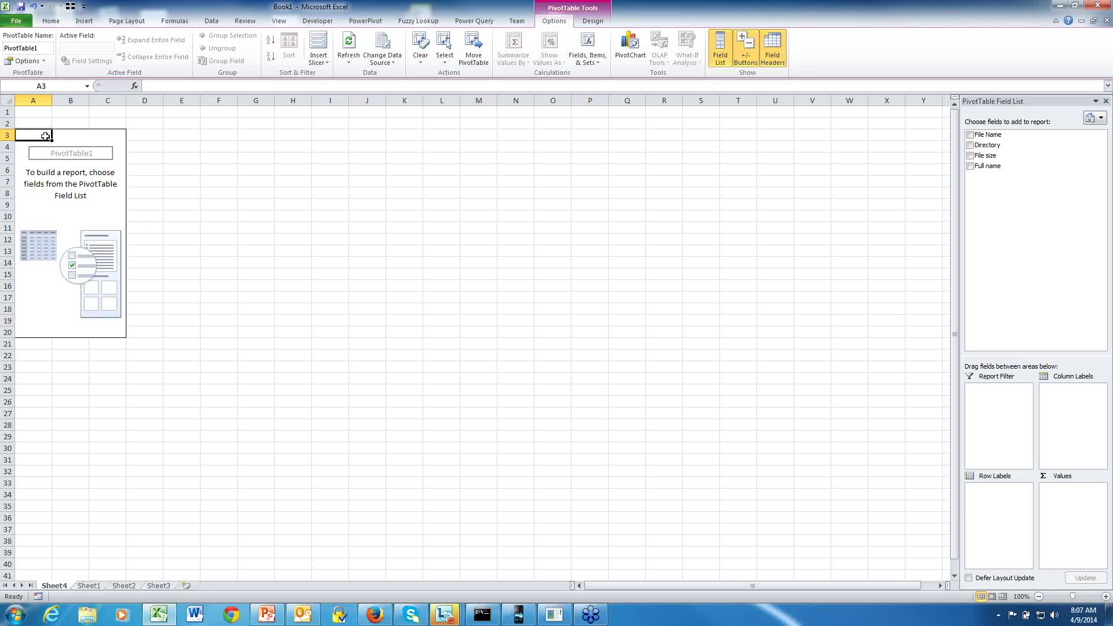
click(970, 146)
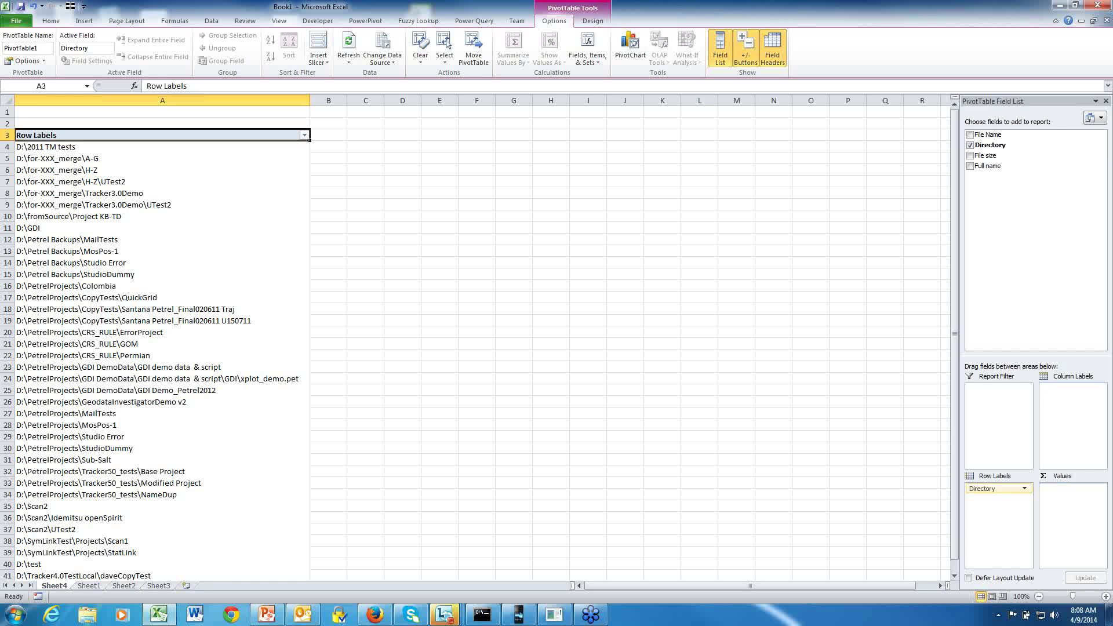
drag(1073, 521, 1073, 490)
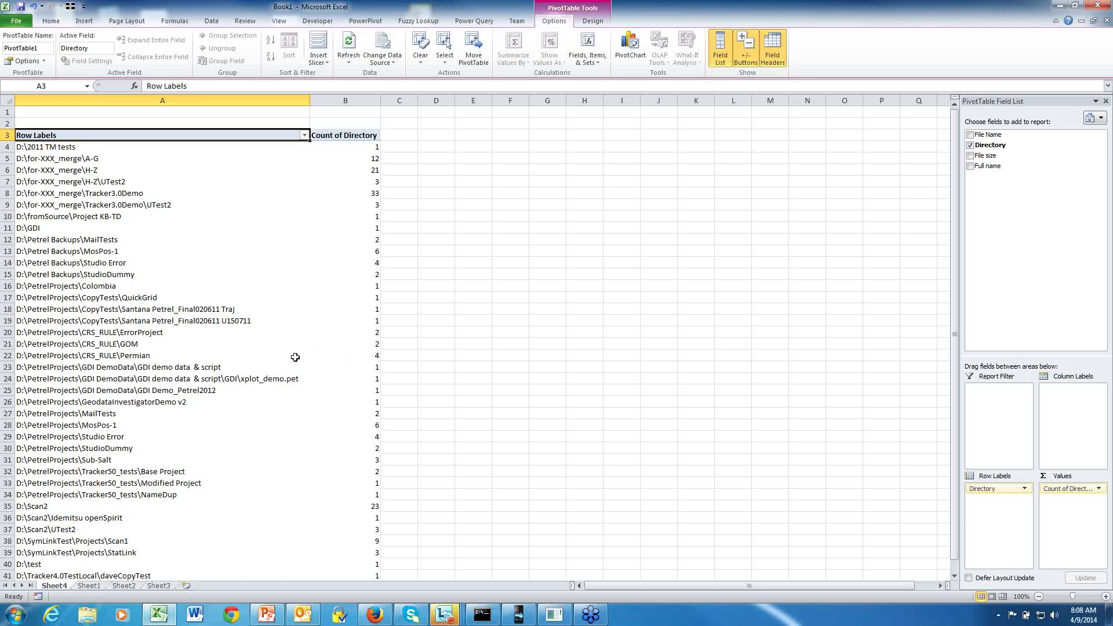
Sort the PivotTable's directory rows in descending order by Count of Directory.
click(303, 136)
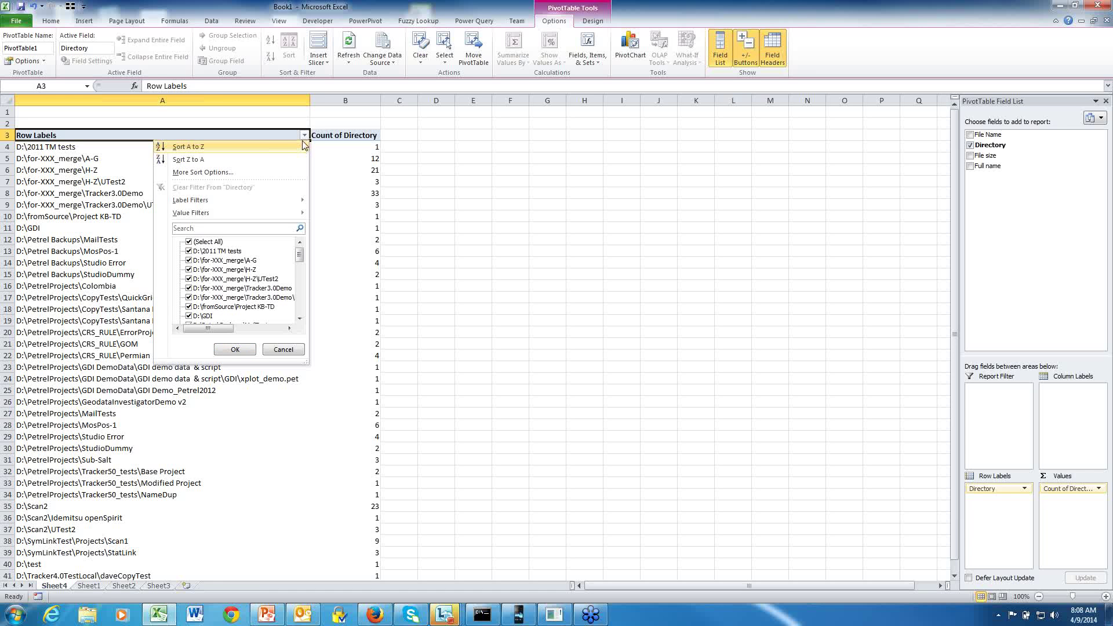
click(283, 172)
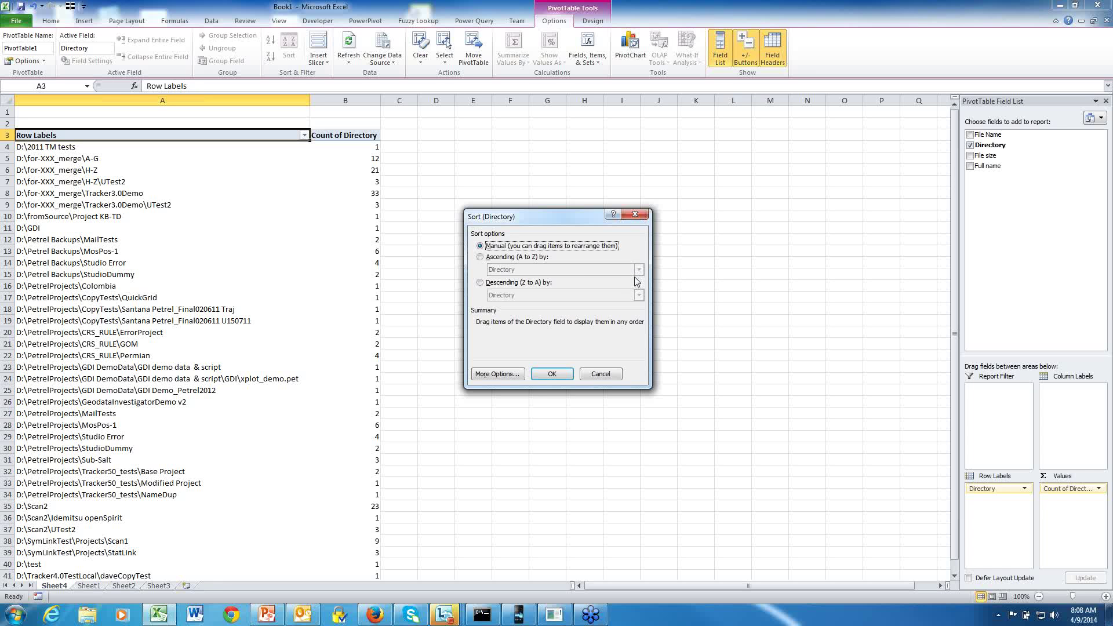
click(481, 259)
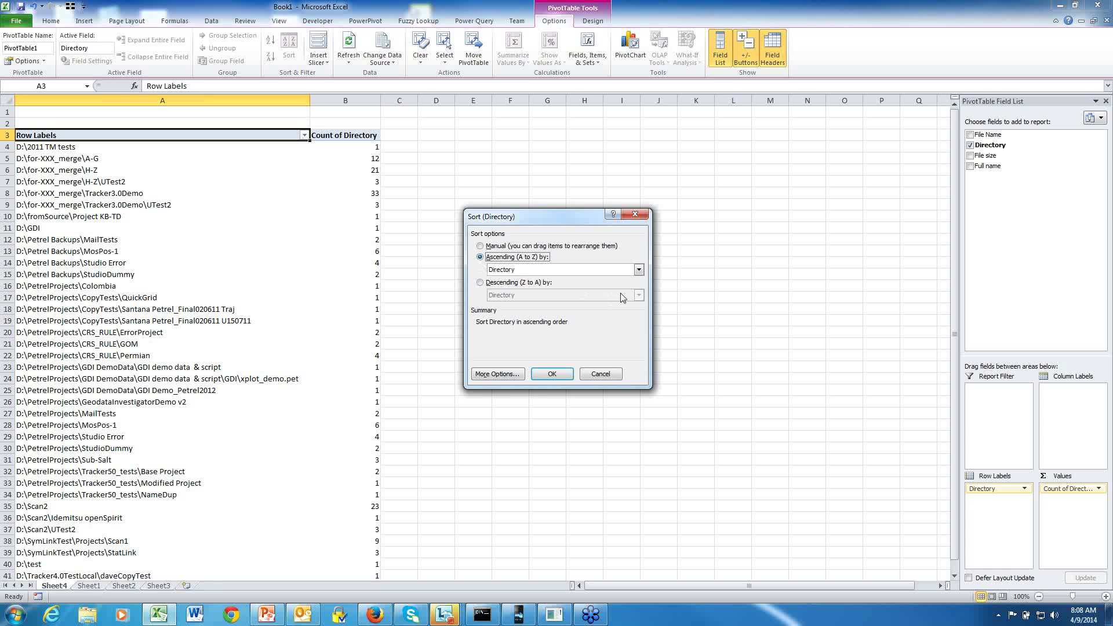
click(638, 270)
click(606, 289)
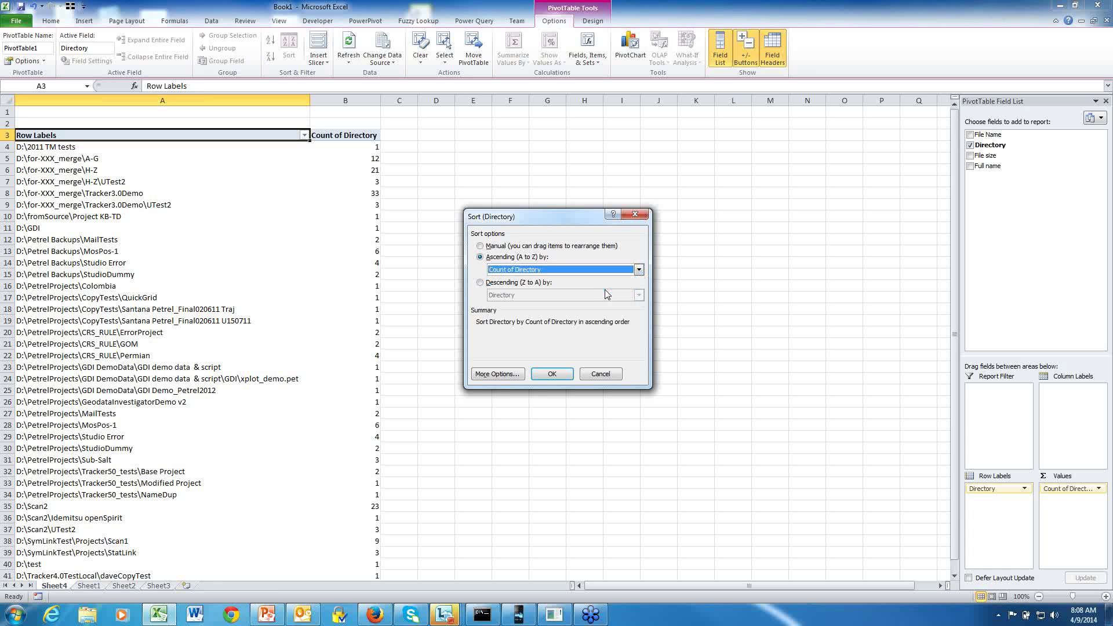
click(481, 282)
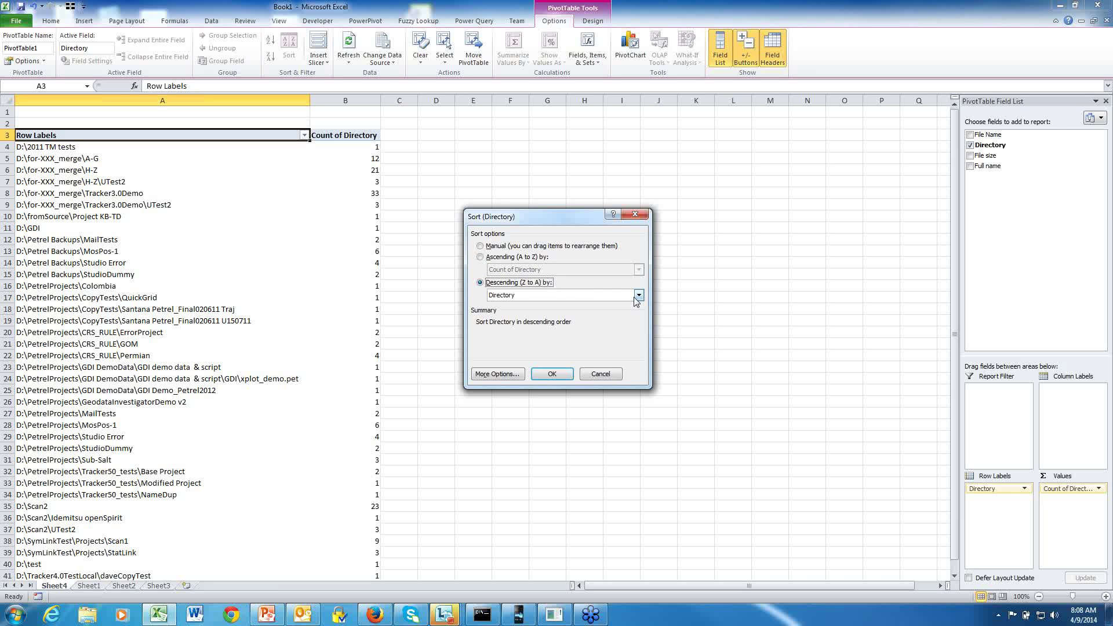
click(639, 295)
click(600, 313)
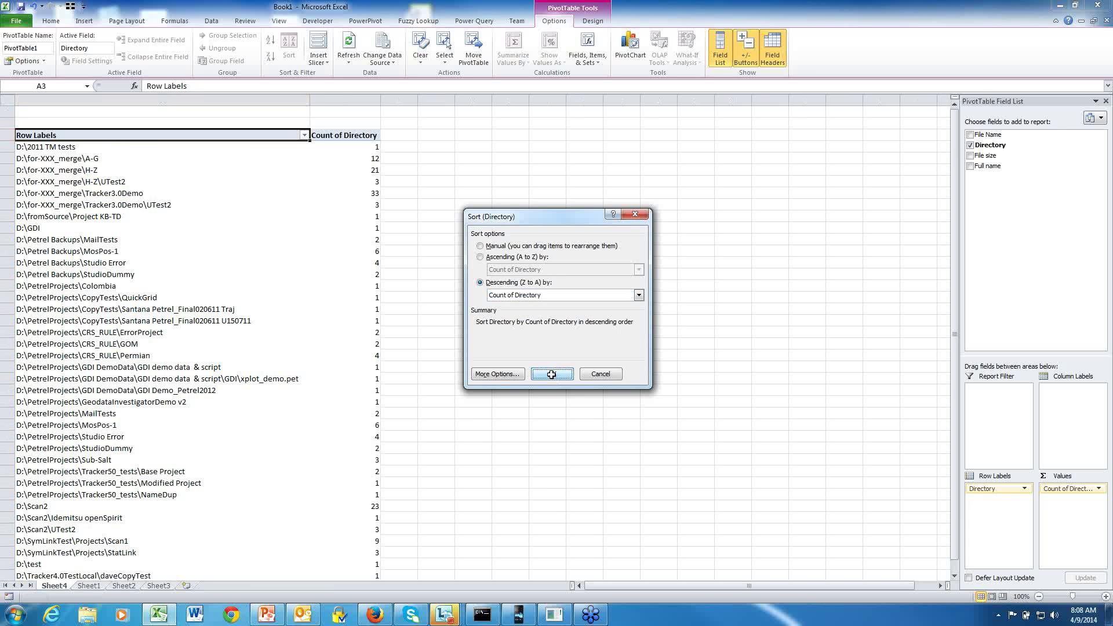
click(552, 374)
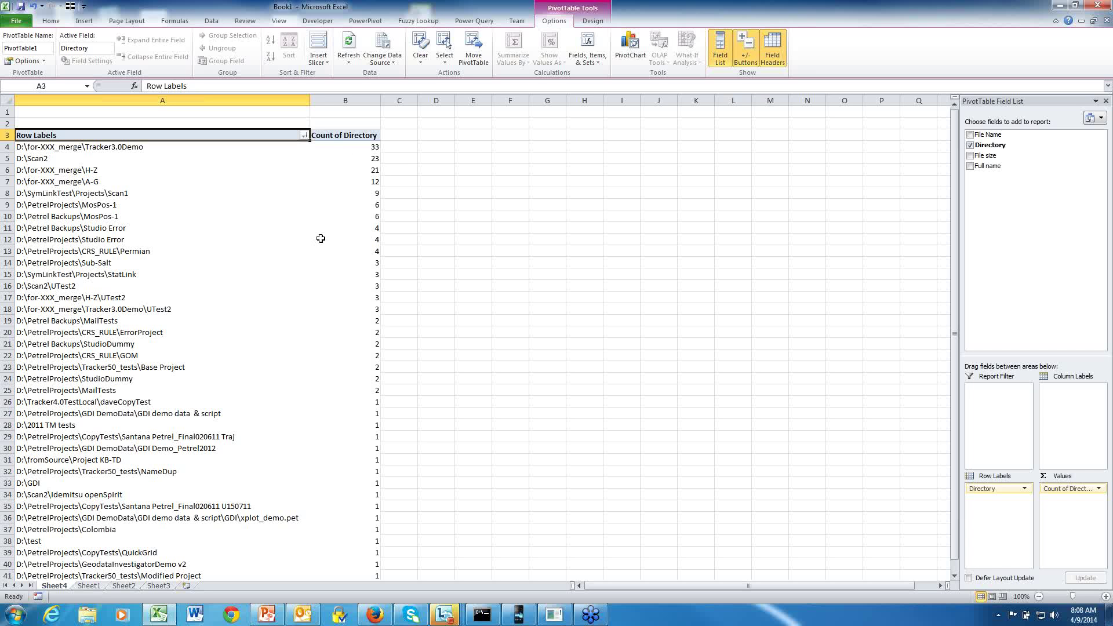
Minimize Excel, switch to the PowerPoint presentation and run its slide show from Project Discovery to the Tips and Tricks about the Technique slide.
click(1062, 8)
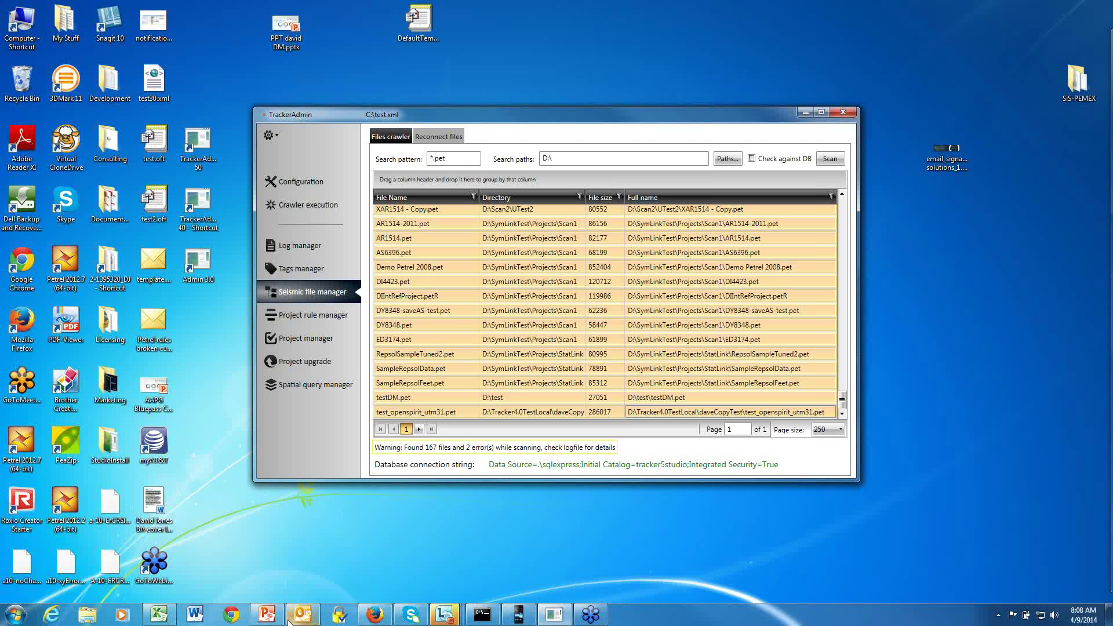
mouse_move(368, 621)
click(268, 622)
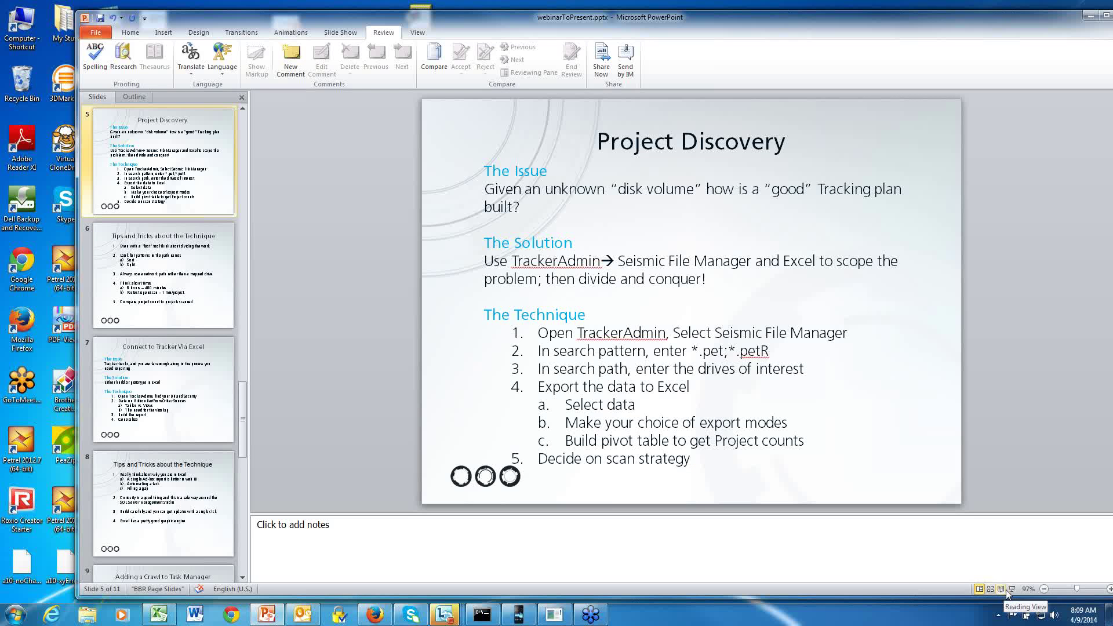
click(1012, 588)
click(406, 352)
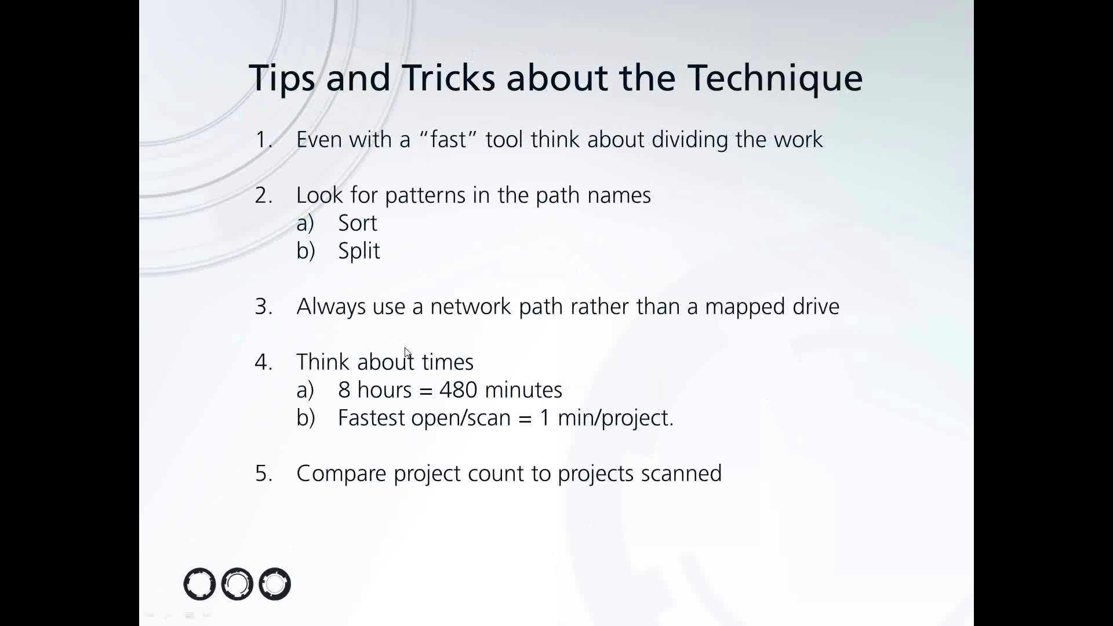
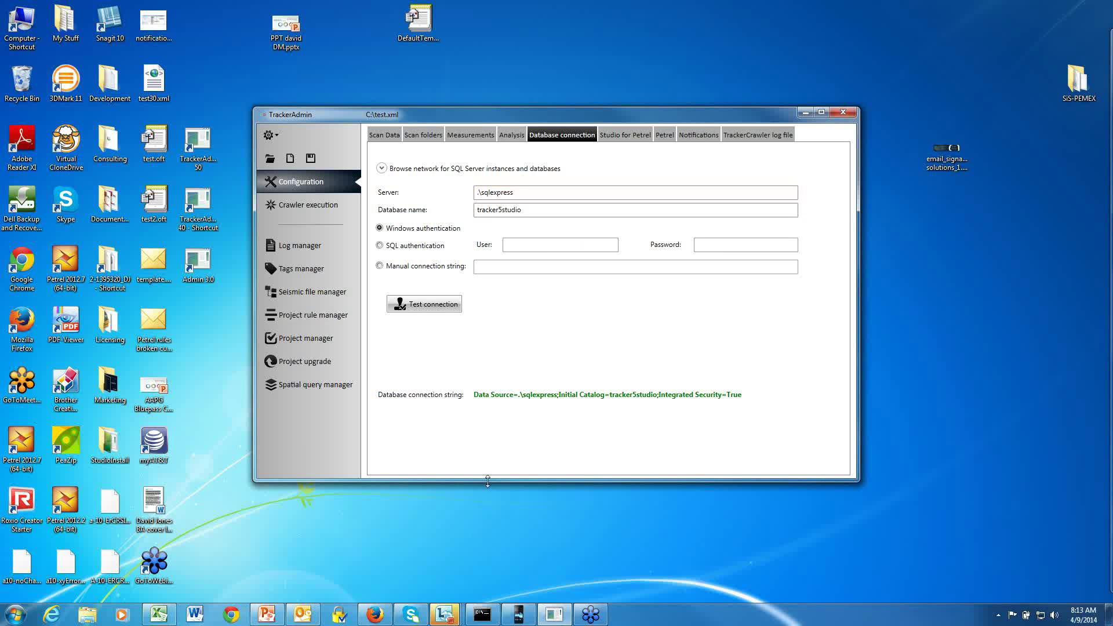
Switch back to Excel and permanently delete the PivotTable sheet Sheet4 and the file list sheet Sheet1.
click(158, 614)
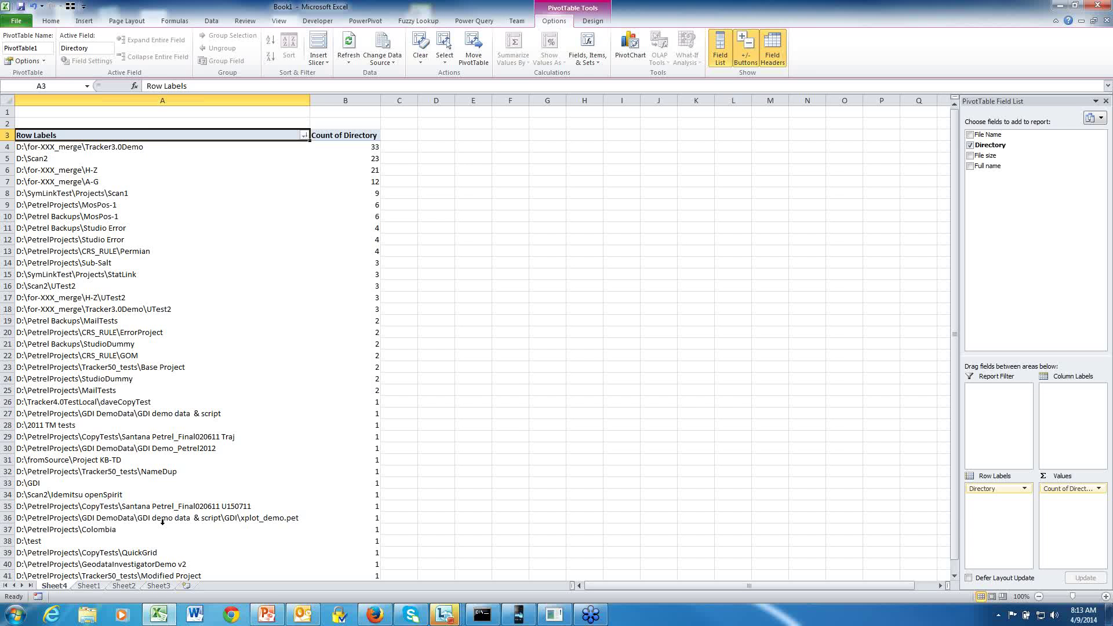
right_click(53, 587)
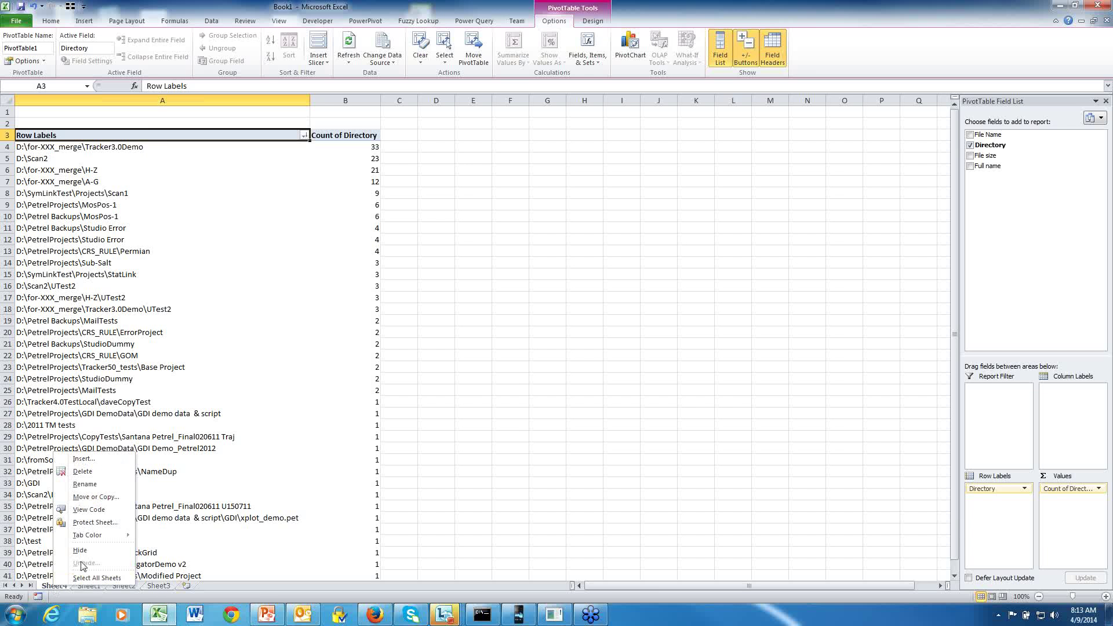
click(84, 471)
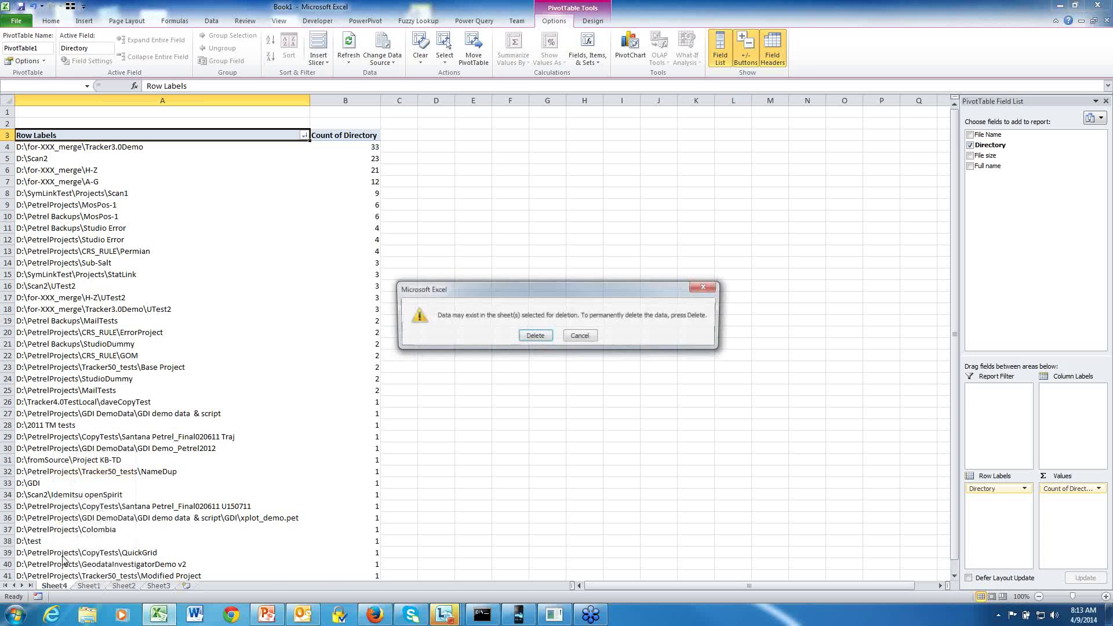
click(525, 342)
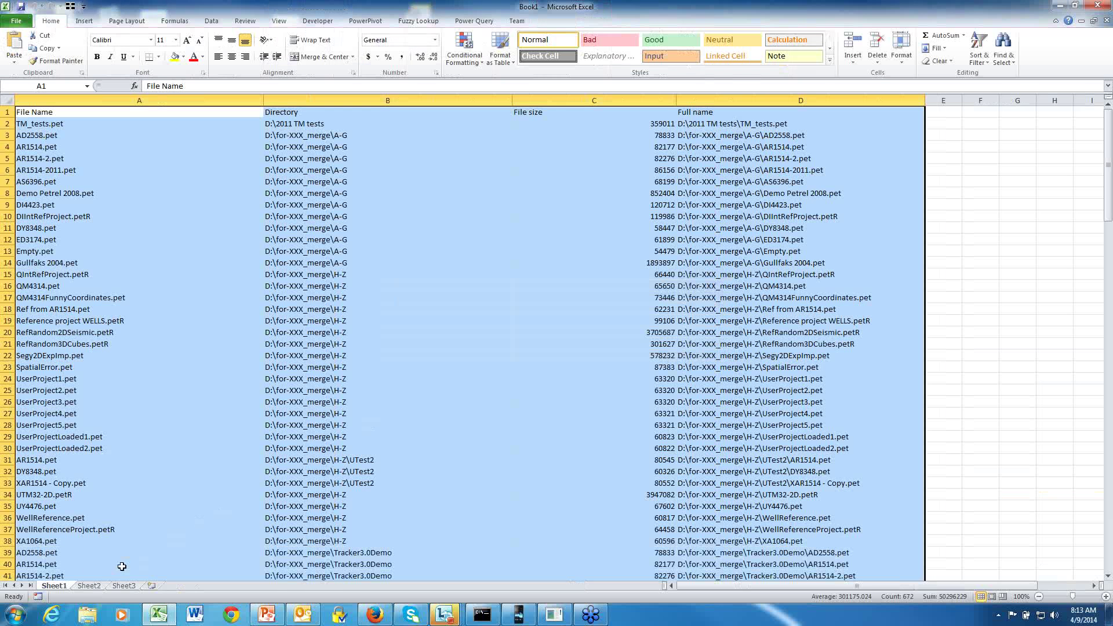
right_click(54, 586)
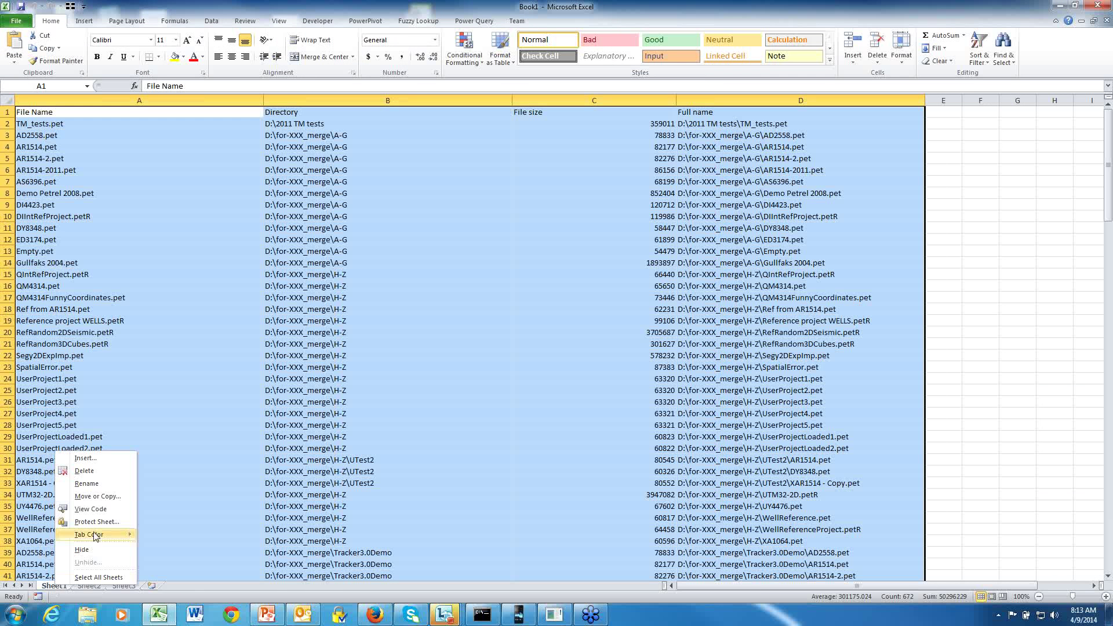
click(100, 472)
click(535, 339)
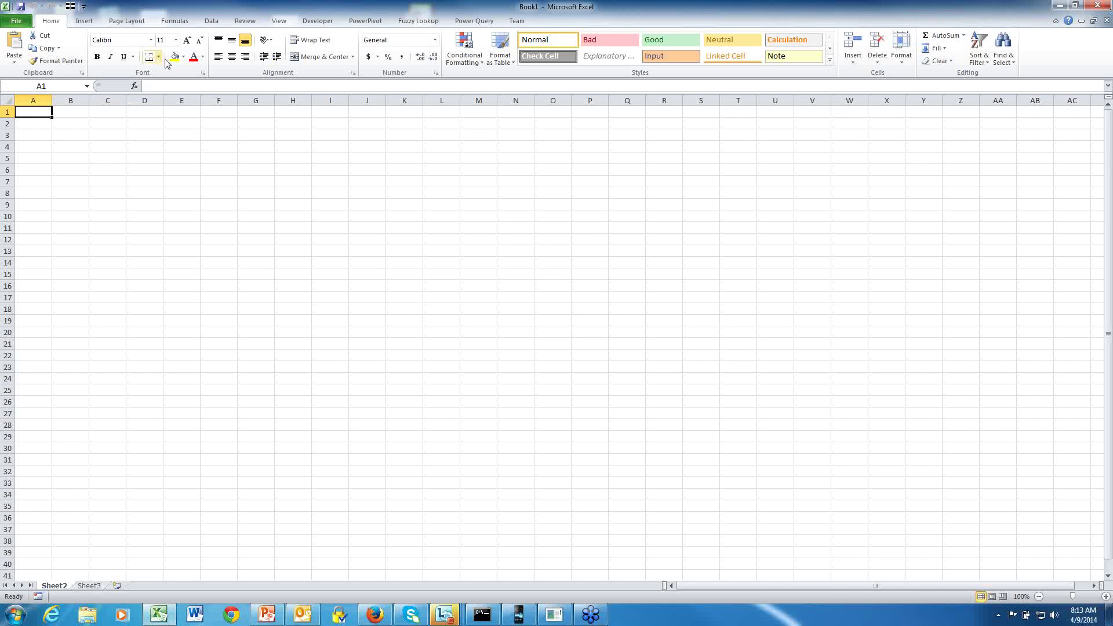
Start a data import from SQL Server into cell A1 of Sheet2, connecting to server .\sqlexpress with Windows Authentication.
click(206, 23)
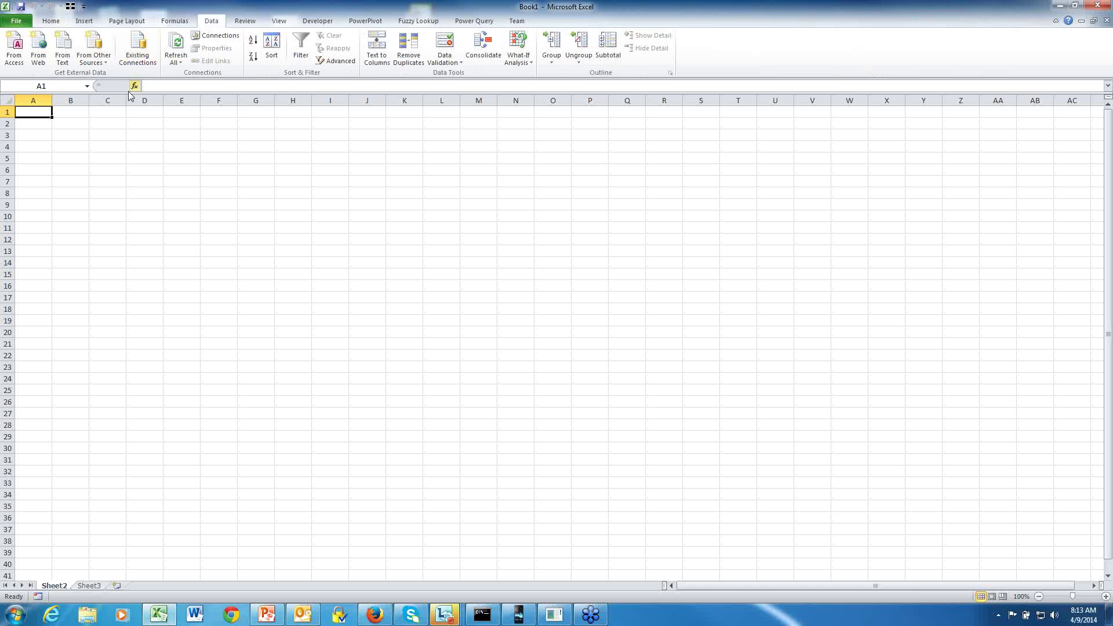
click(91, 62)
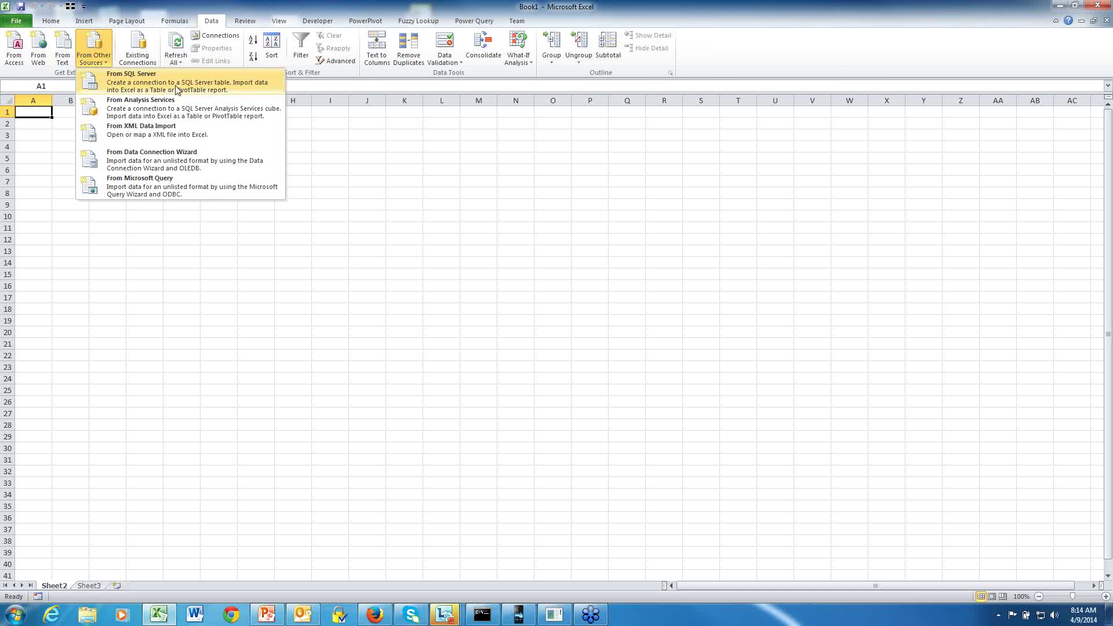
click(175, 88)
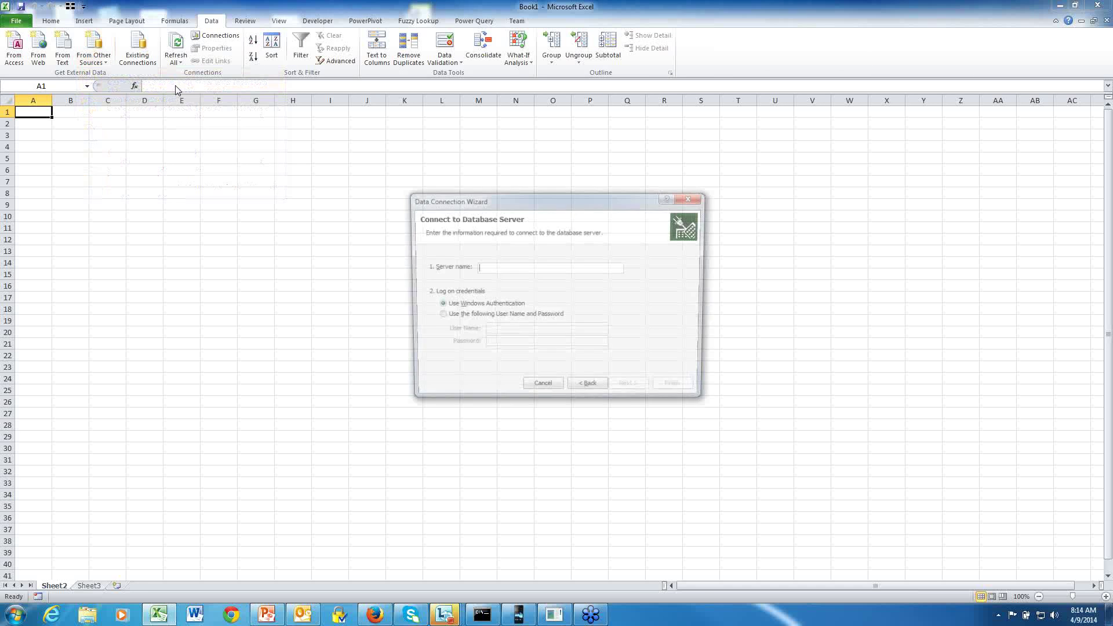
click(487, 269)
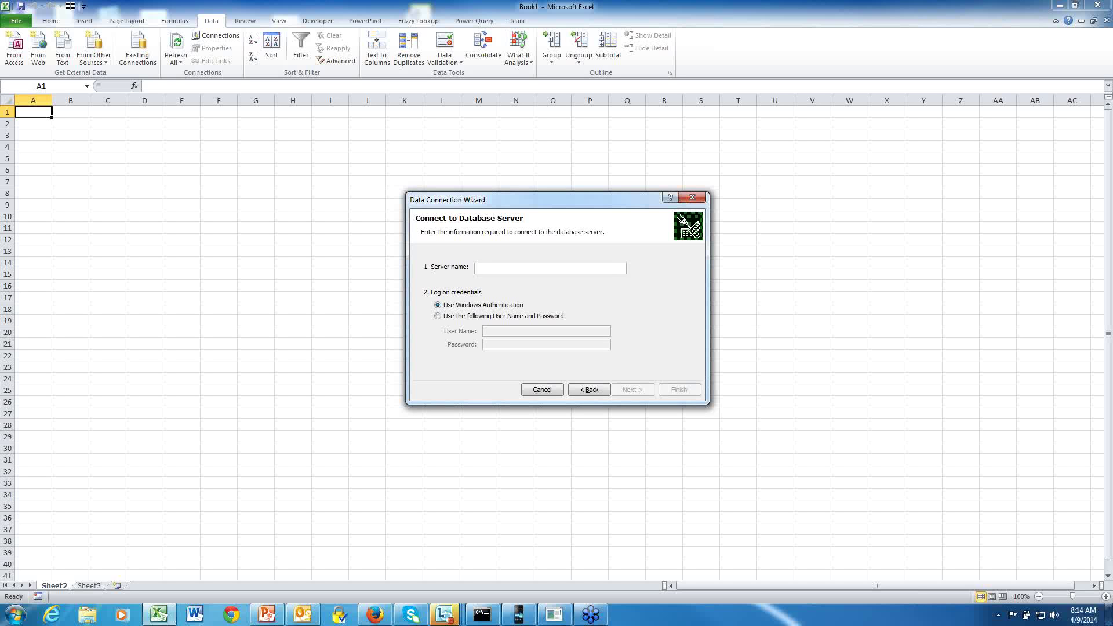
text(.)
text(\sqles)
text(xpress)
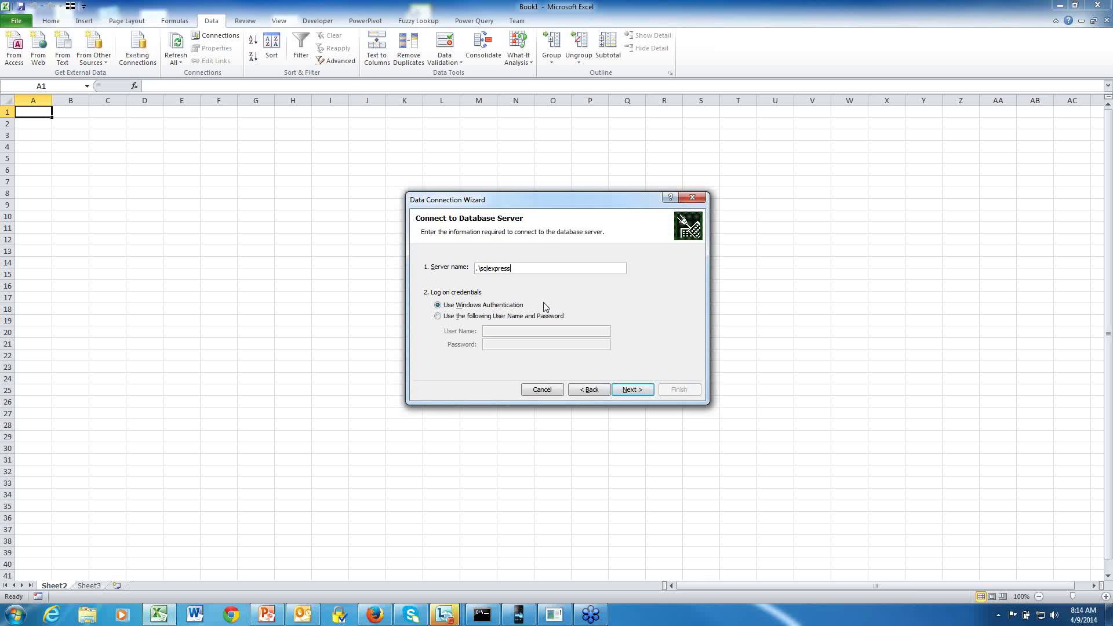
click(631, 390)
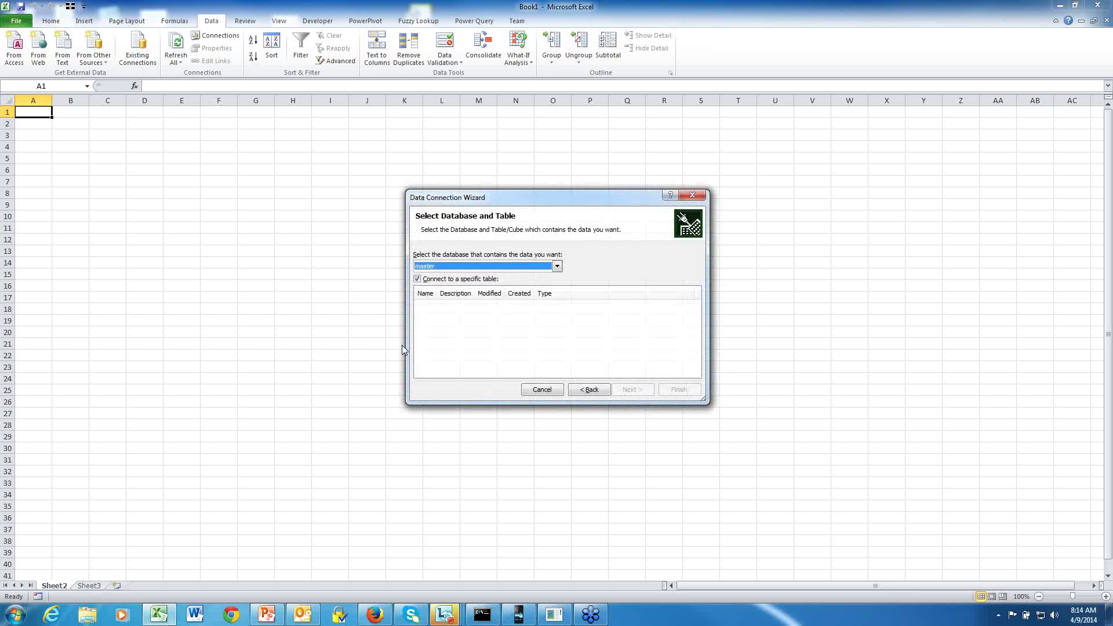
Choose the tracker5studio database and its Data table as the source of the SQL Server connection.
click(557, 266)
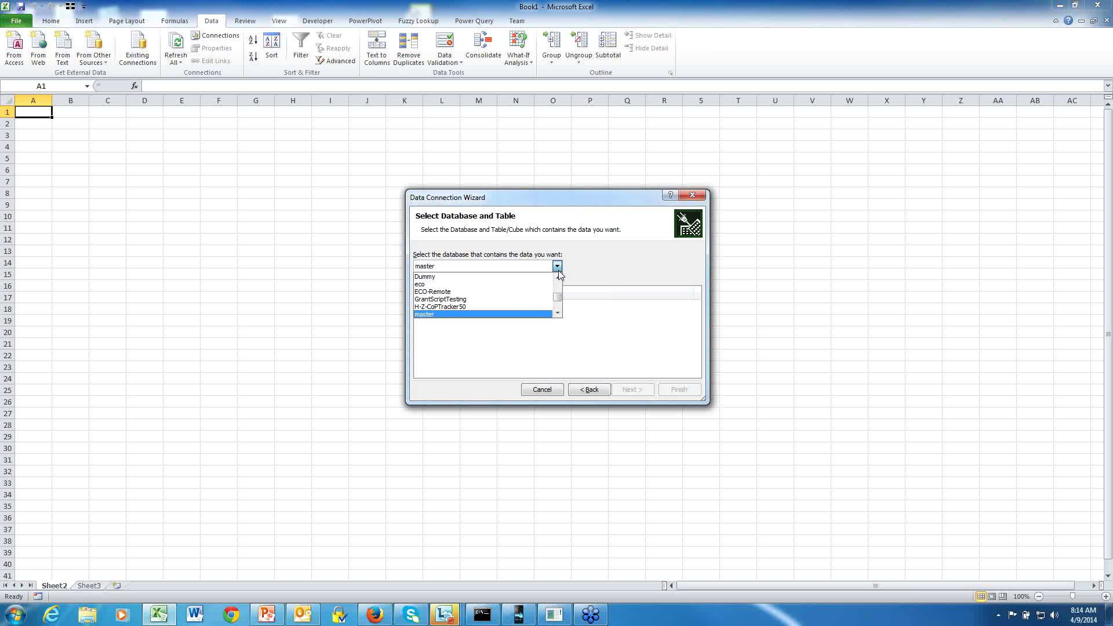
click(557, 313)
click(557, 313)
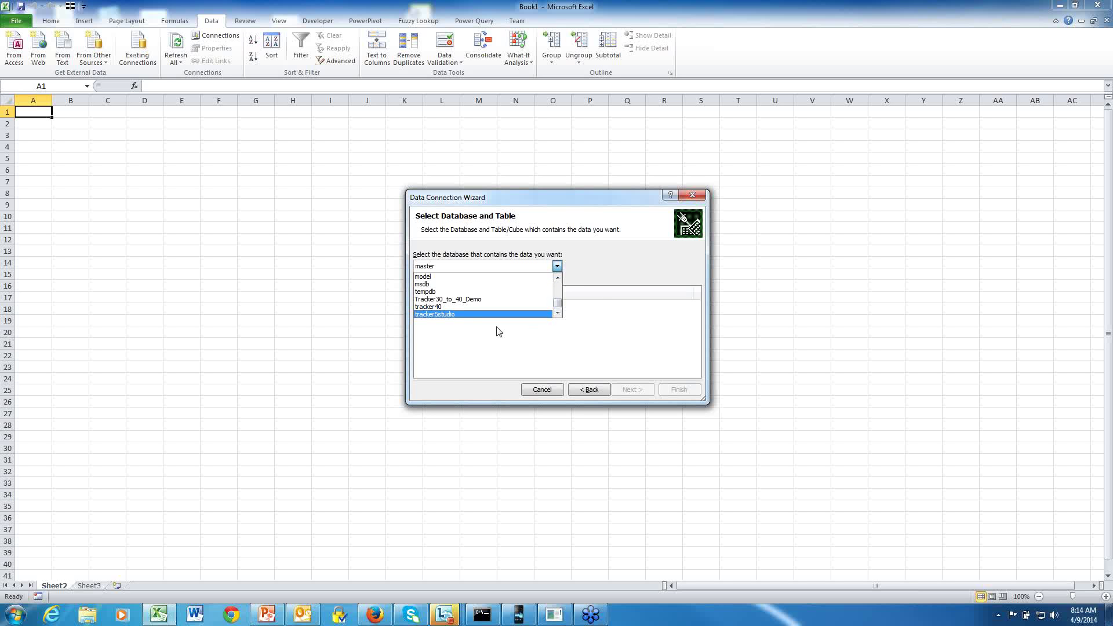
click(450, 314)
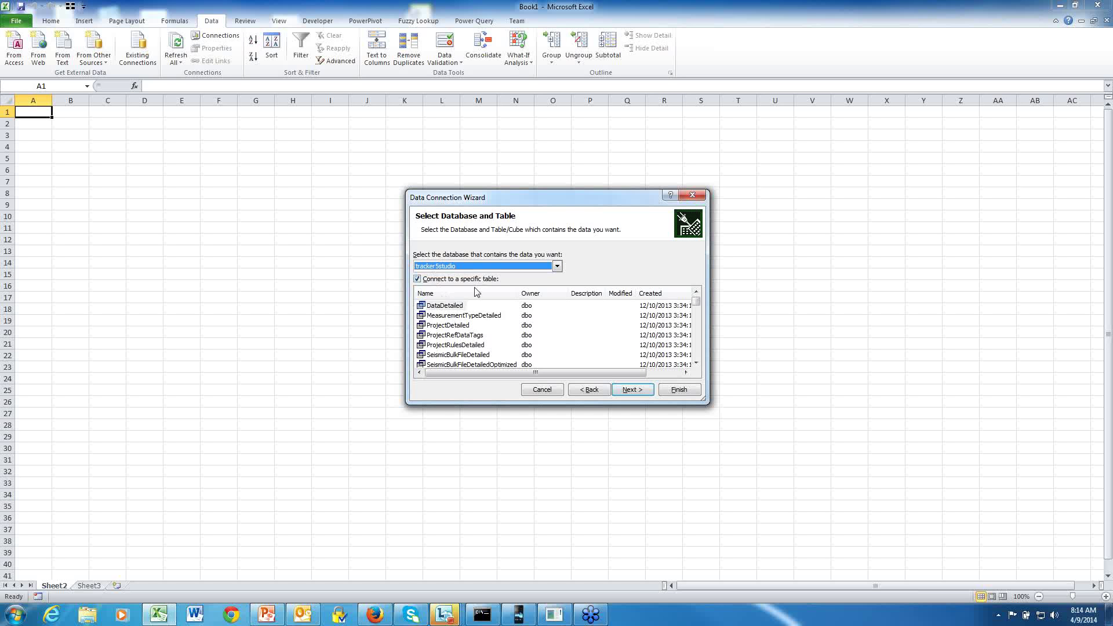
drag(521, 198, 494, 168)
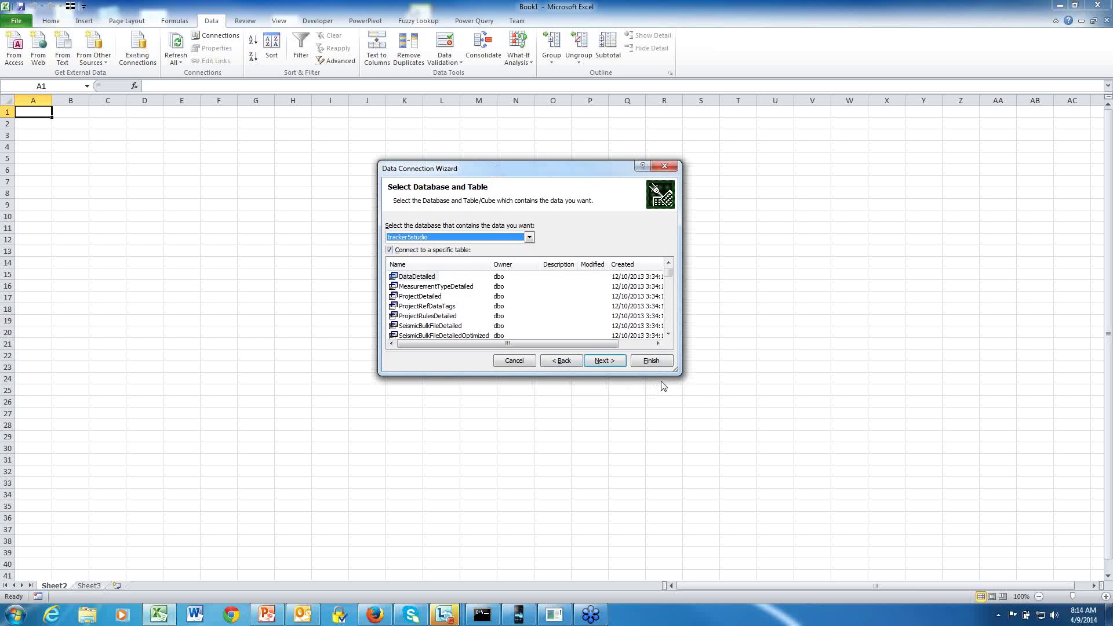
drag(680, 374, 731, 453)
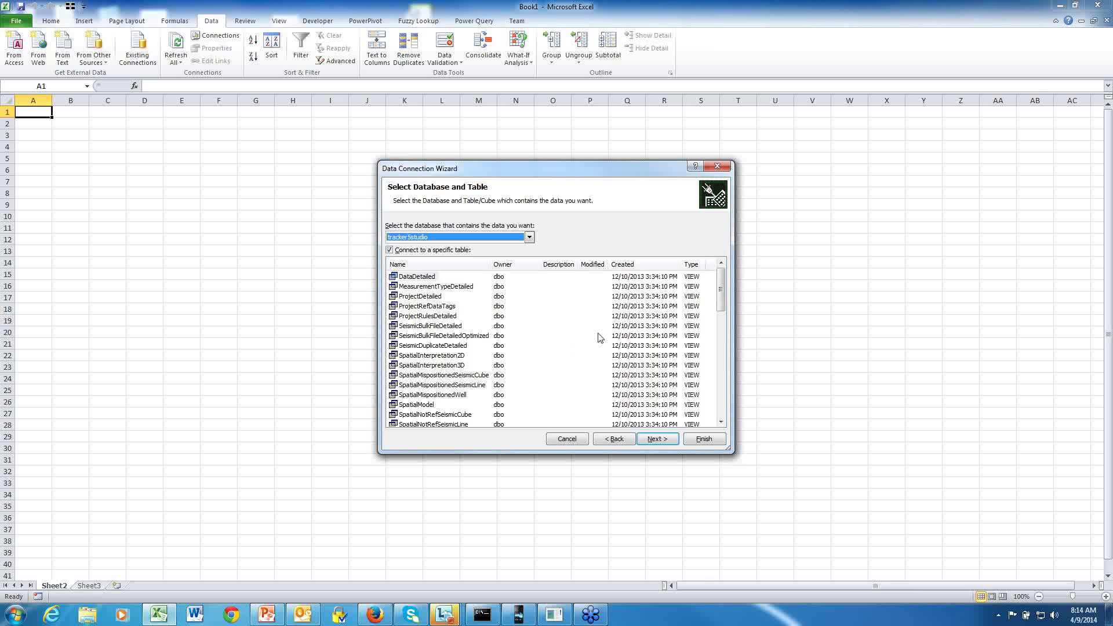
drag(722, 297, 719, 329)
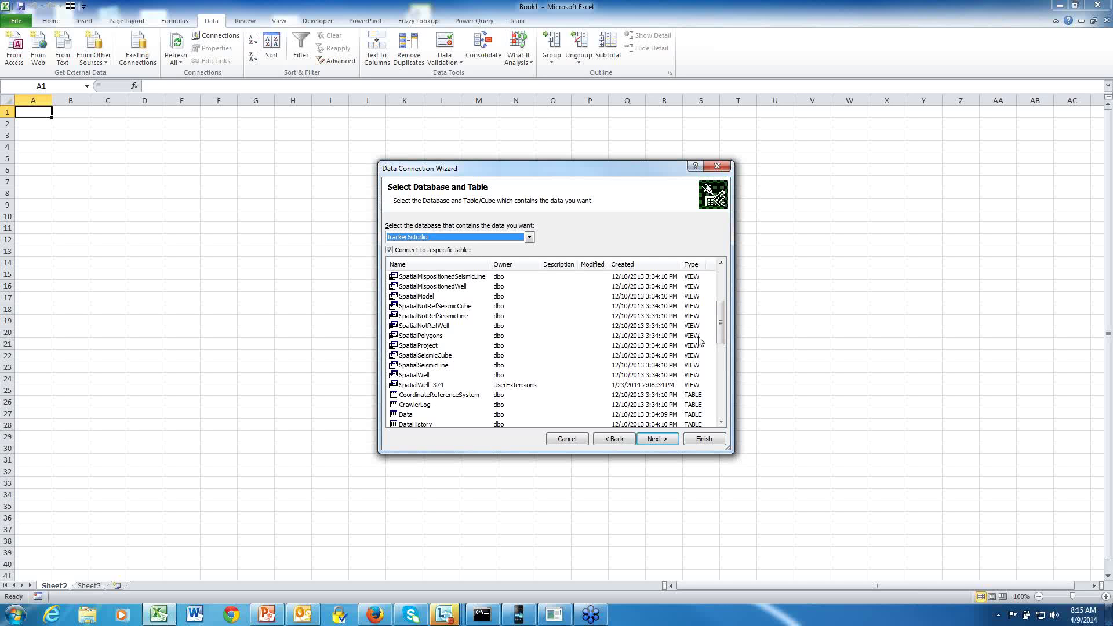
drag(720, 328, 722, 342)
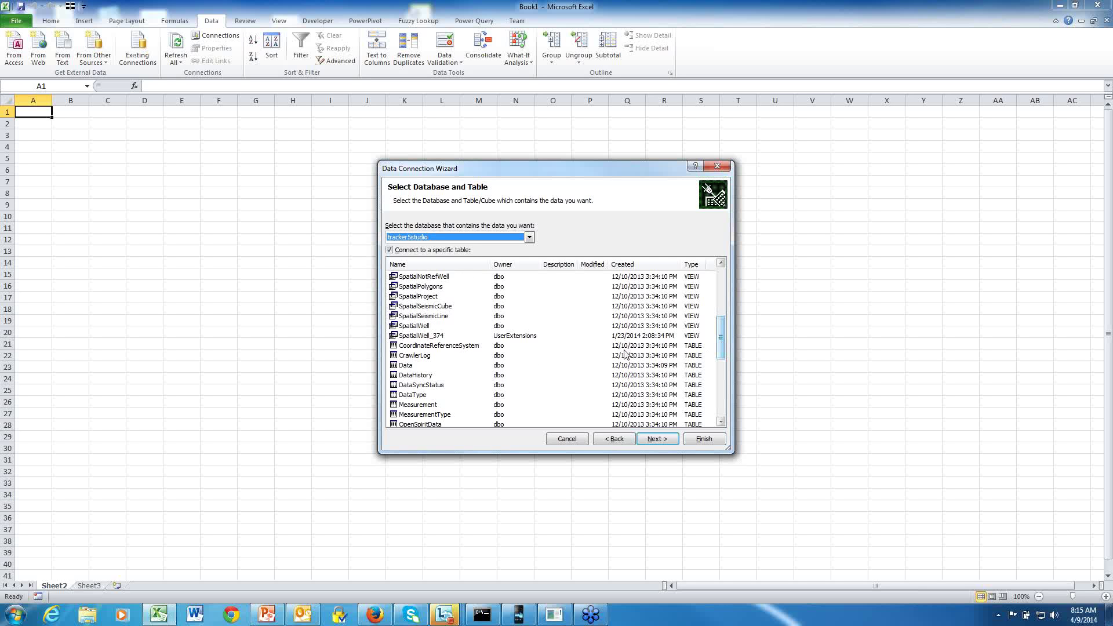
click(405, 367)
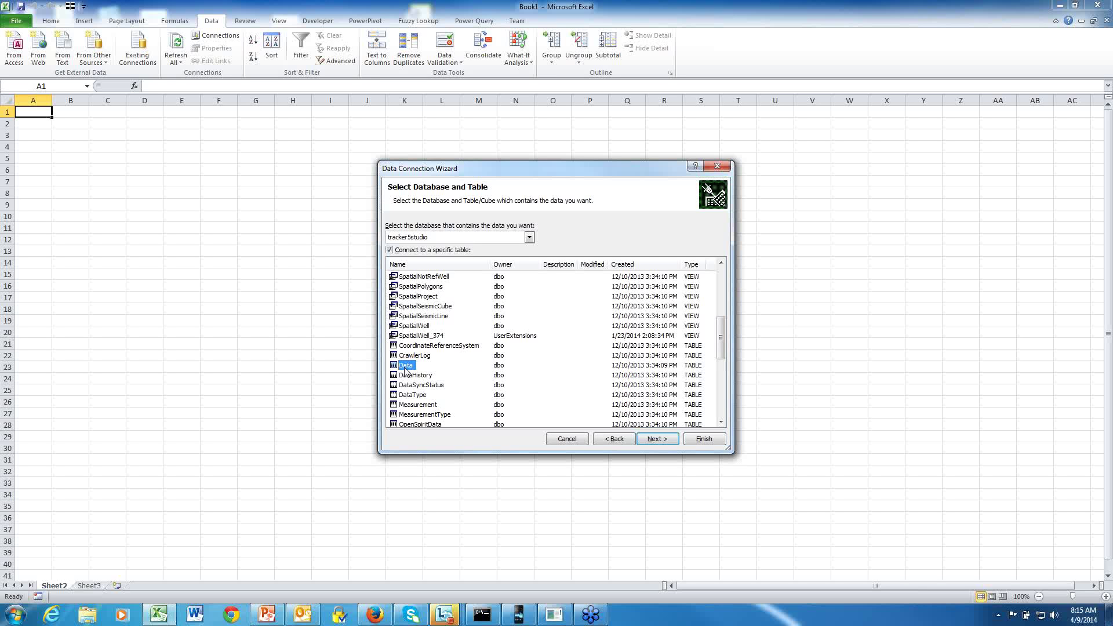
Save the Data connection file, replacing the existing one, and import the data as a table at cell A1 of Sheet2.
click(664, 440)
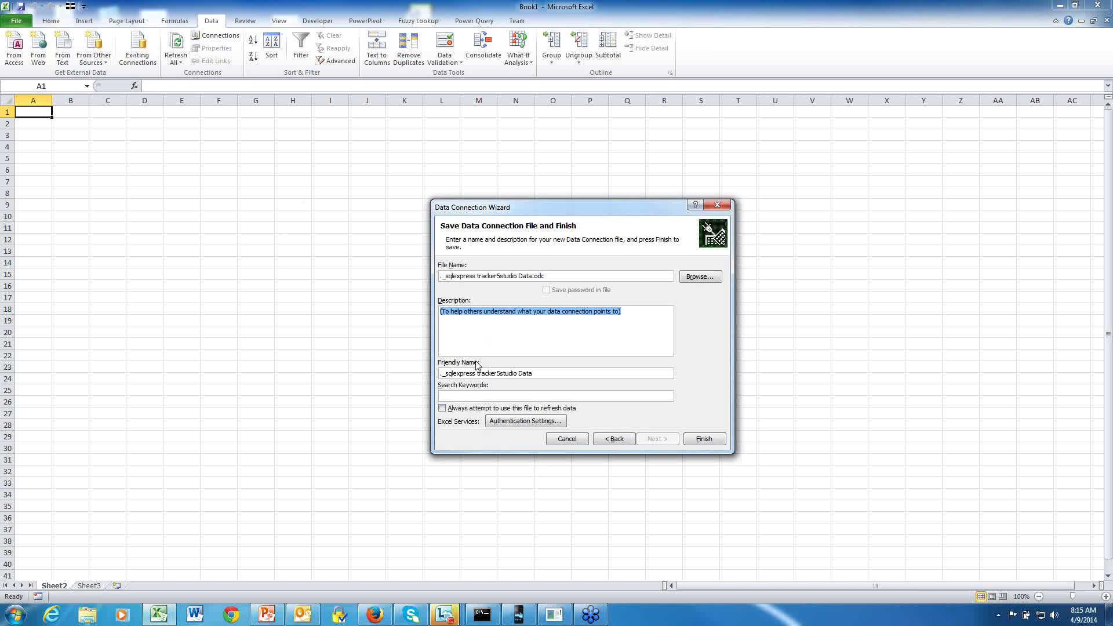
click(701, 442)
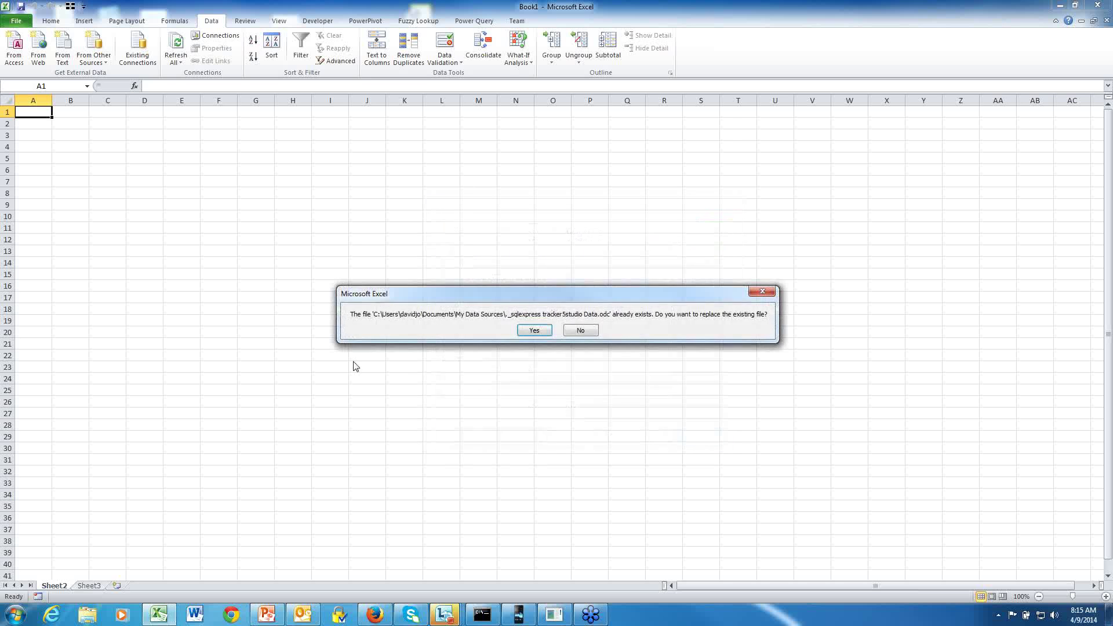
click(534, 330)
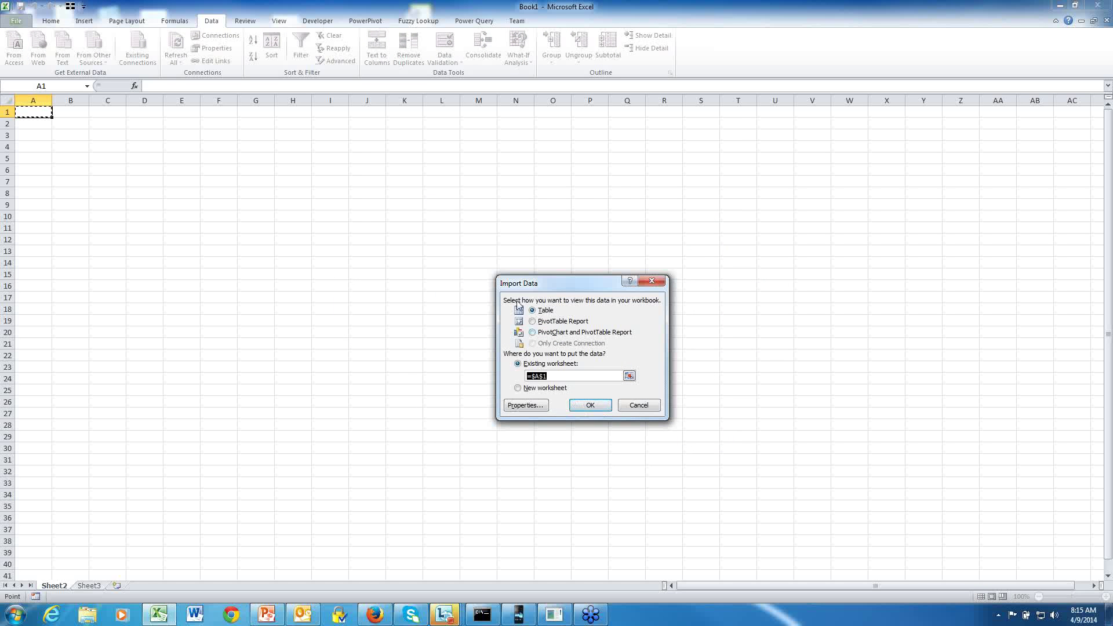
click(590, 405)
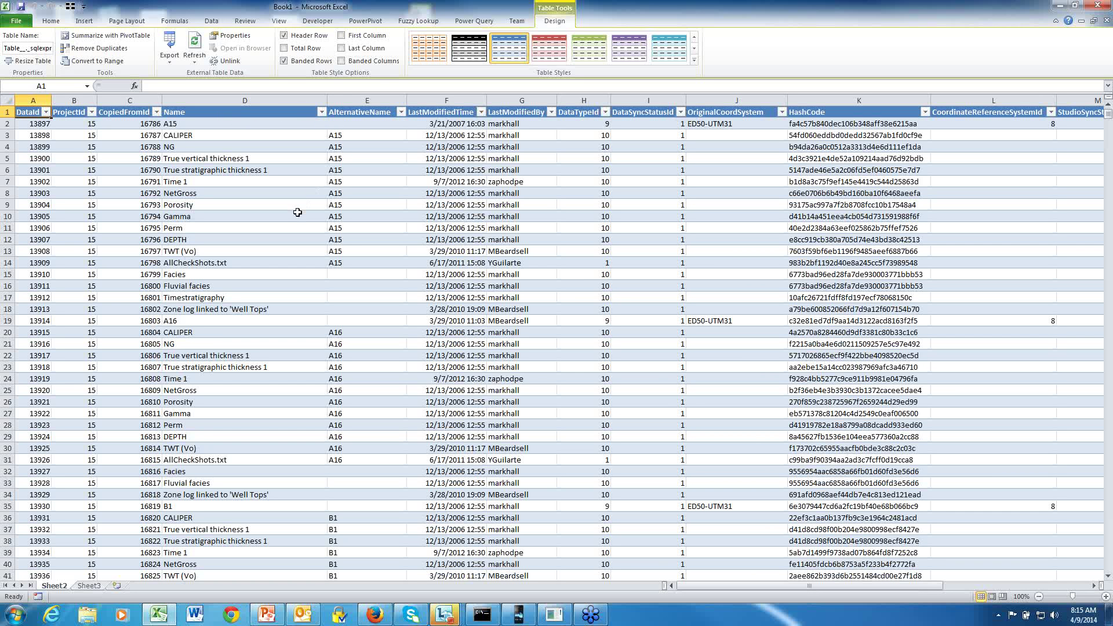
Rename Sheet2 as RawData.
click(92, 586)
click(56, 587)
double_click(56, 587)
text(Raw)
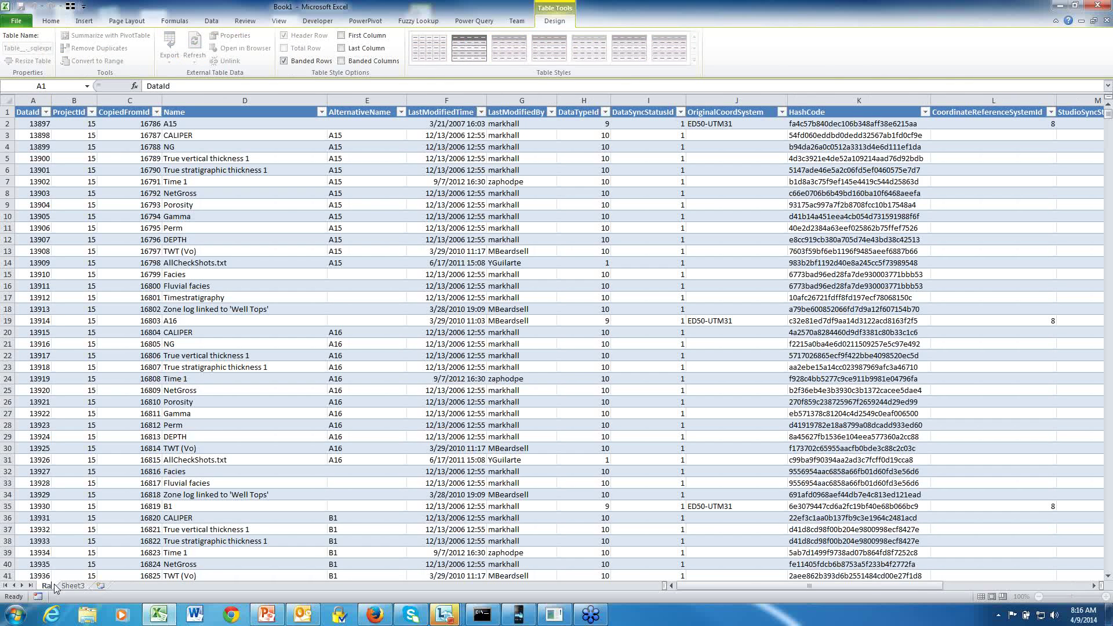
text(Data)
Start a SQL Server data import into Sheet3, connecting to server .\sqlexpress with Windows Authentication.
click(90, 586)
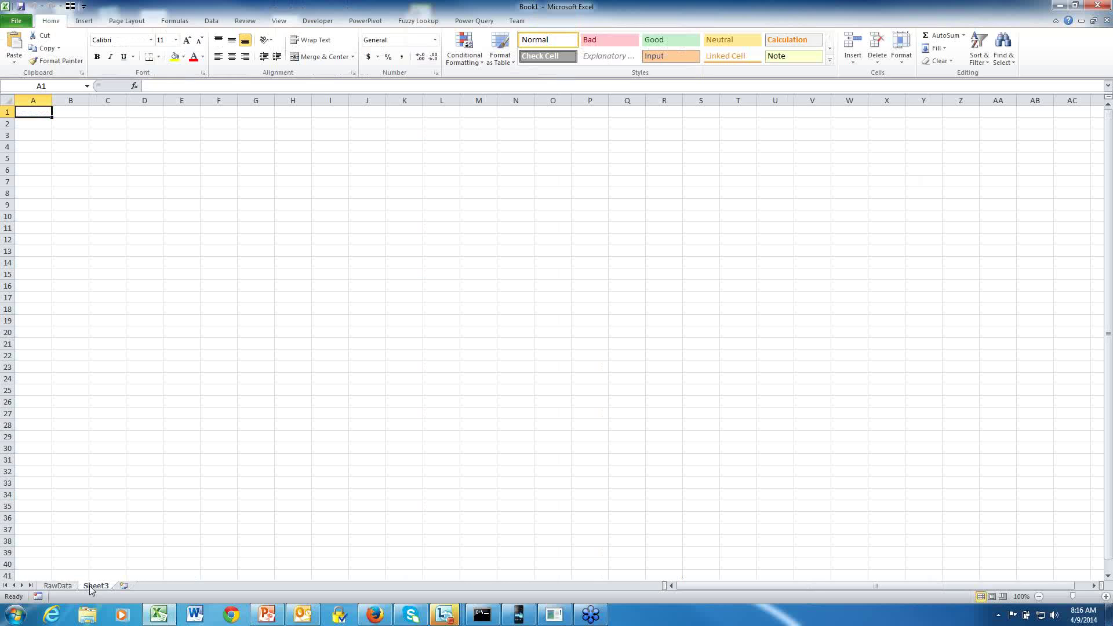
click(211, 22)
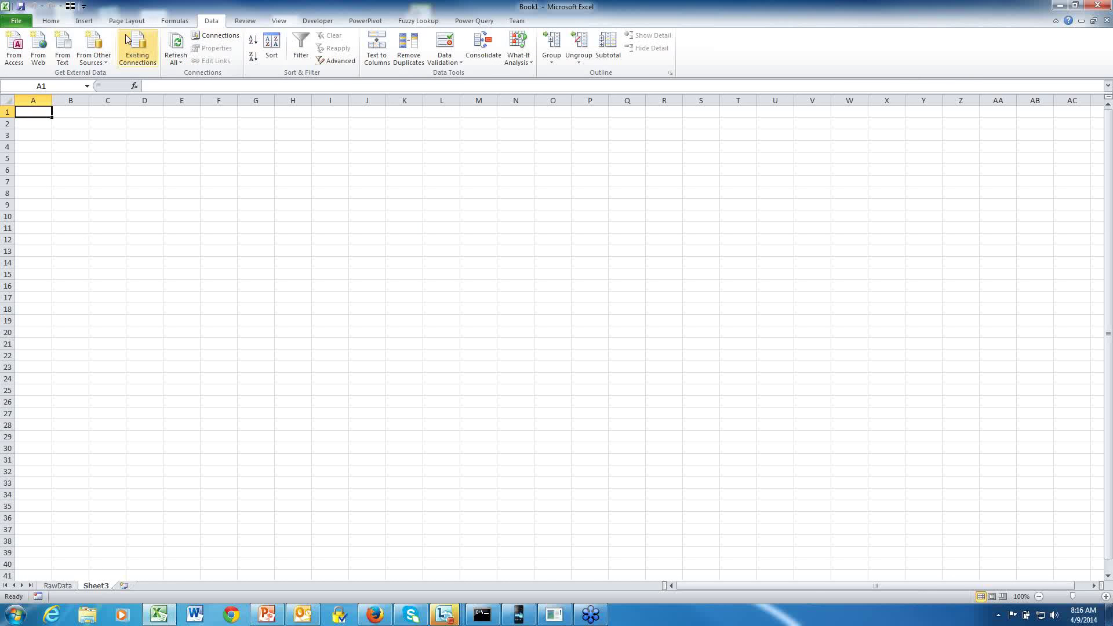
click(92, 55)
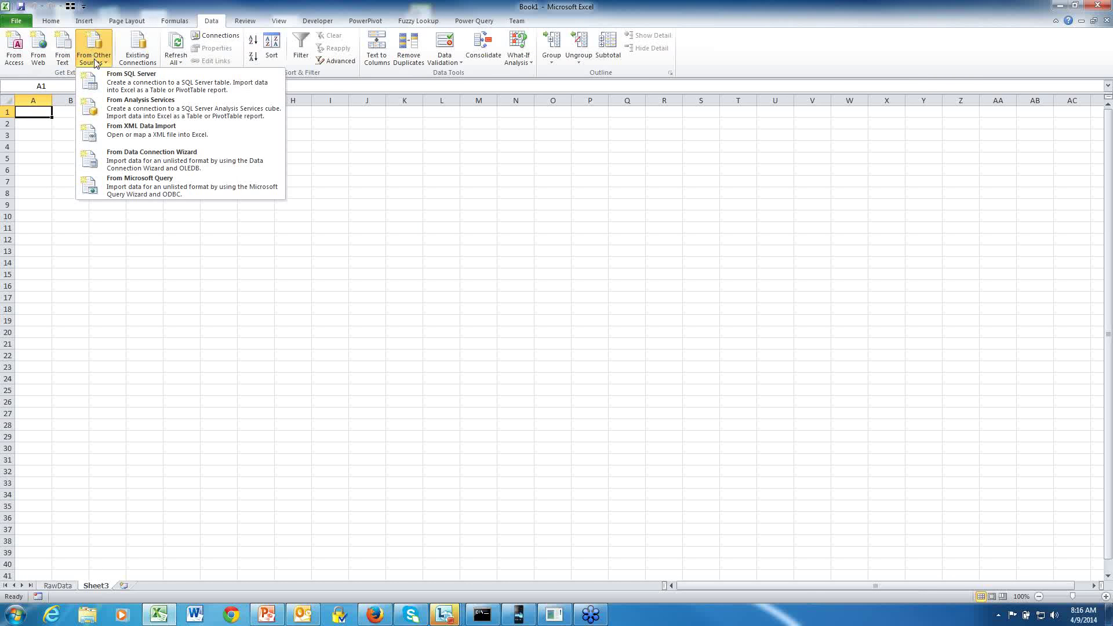
click(111, 78)
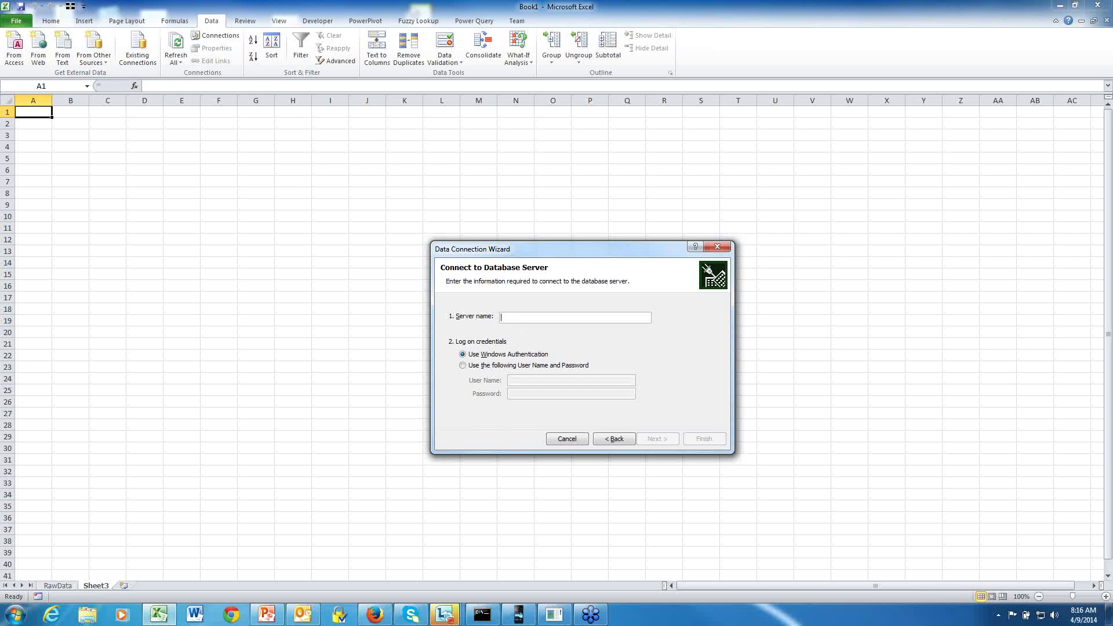
click(515, 316)
text(.\sqlexpress)
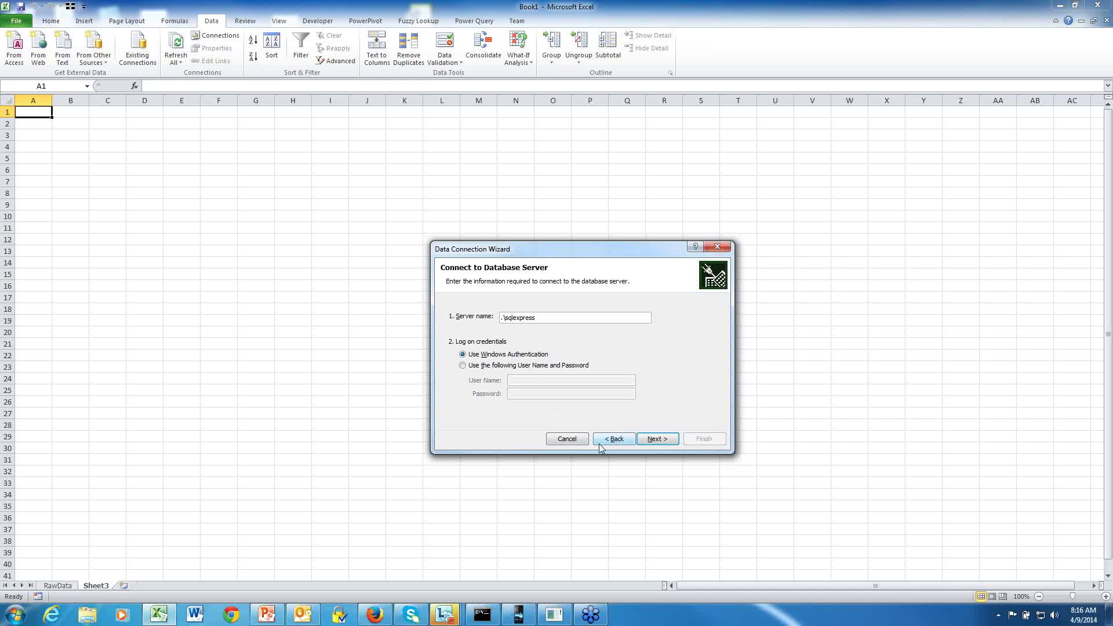
click(655, 439)
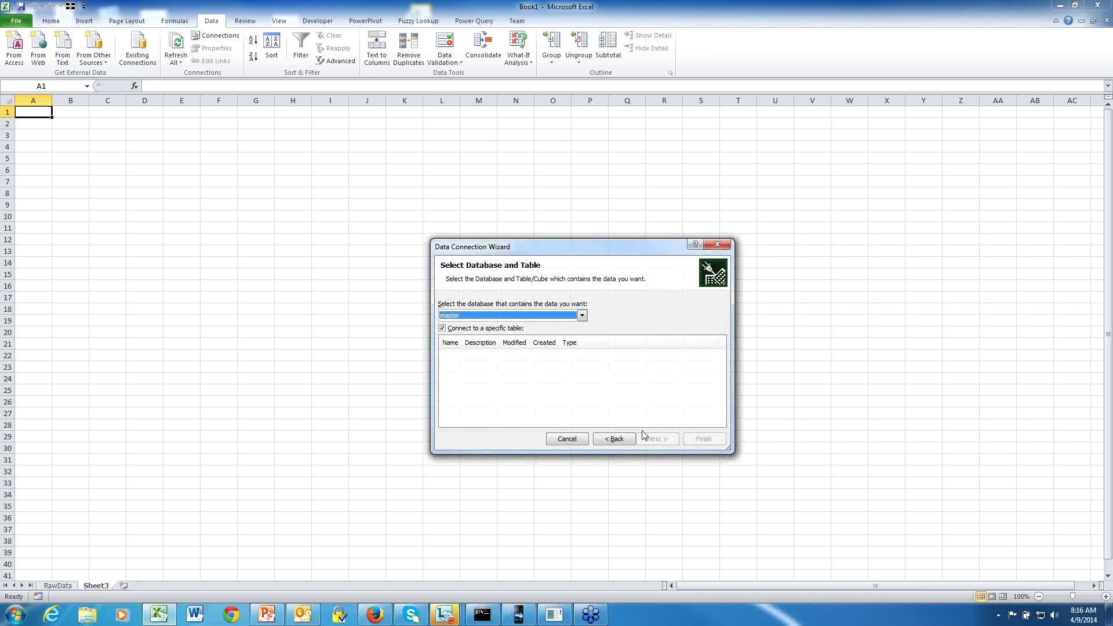
Choose the Project table of the tracker5studio database as the source for the Sheet3 import.
click(582, 316)
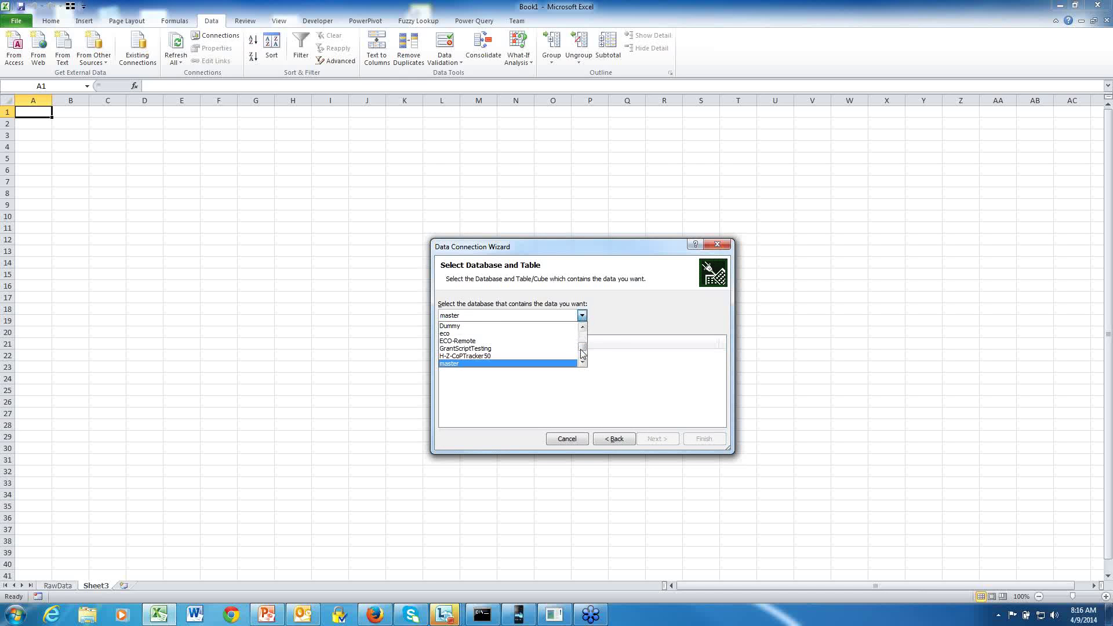
scroll(581, 350, down, 3)
click(521, 363)
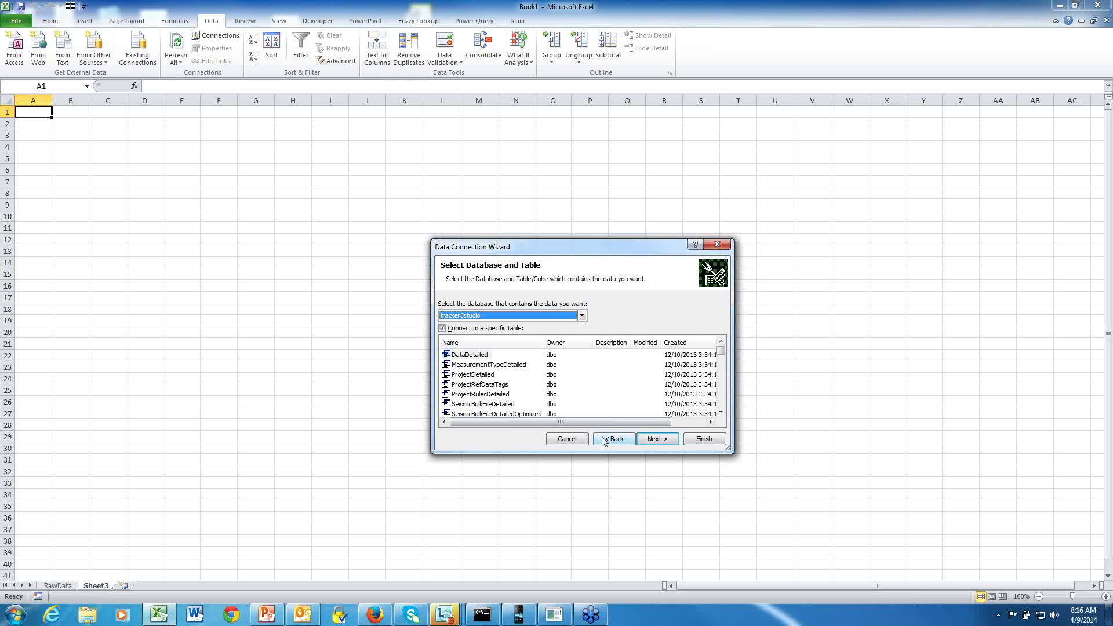
drag(722, 354, 718, 392)
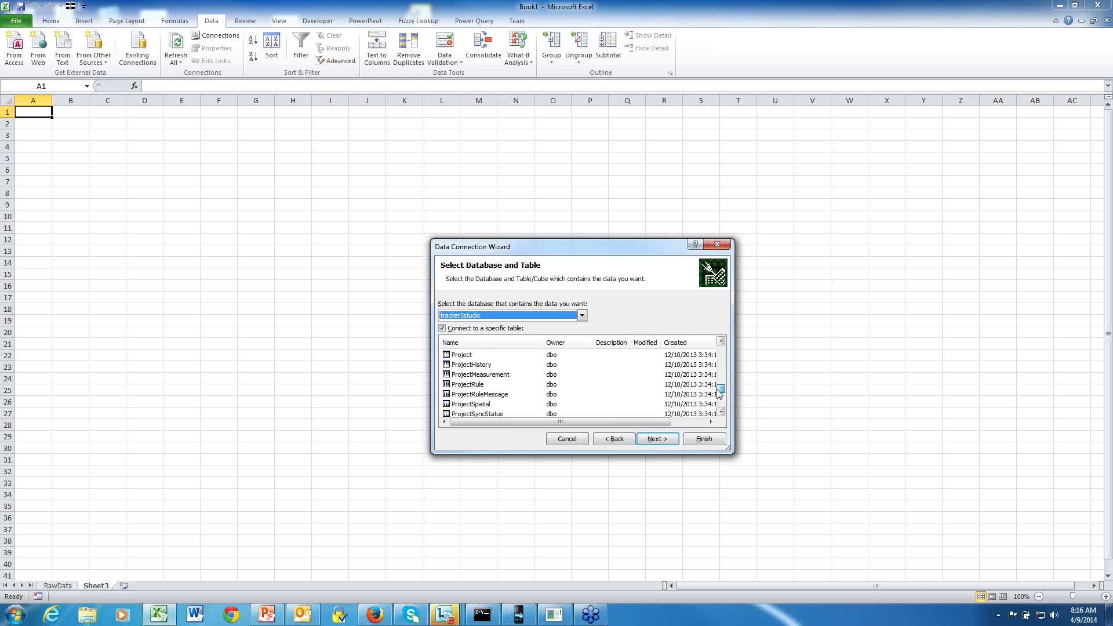
click(458, 355)
Save the Project connection file, replacing the existing one, and import the data as a table at cell A1 of Sheet3.
click(648, 439)
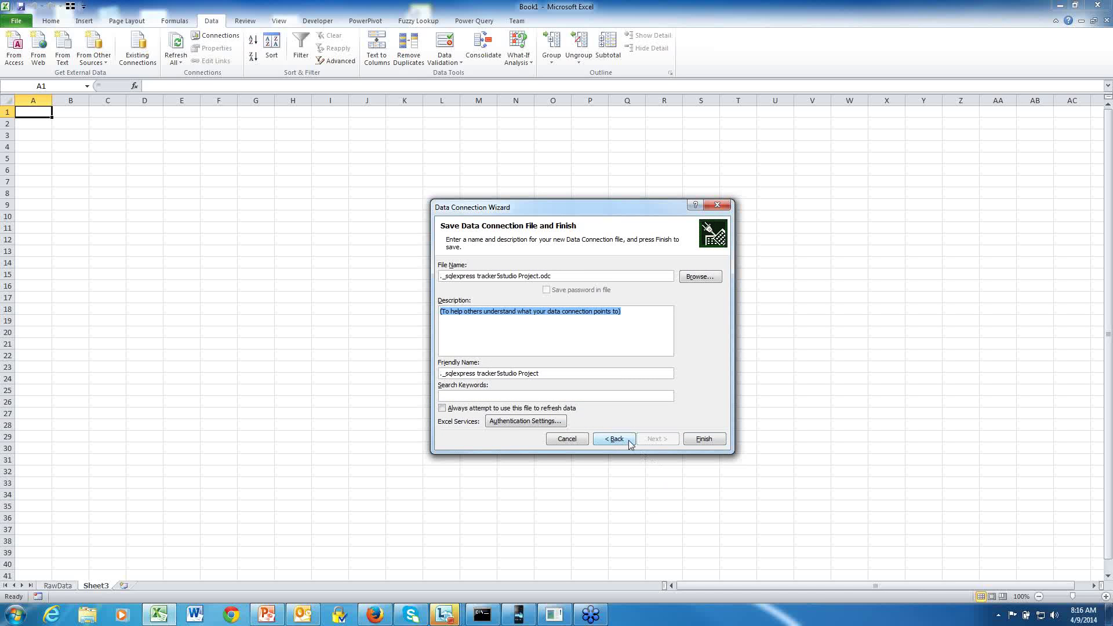
click(704, 439)
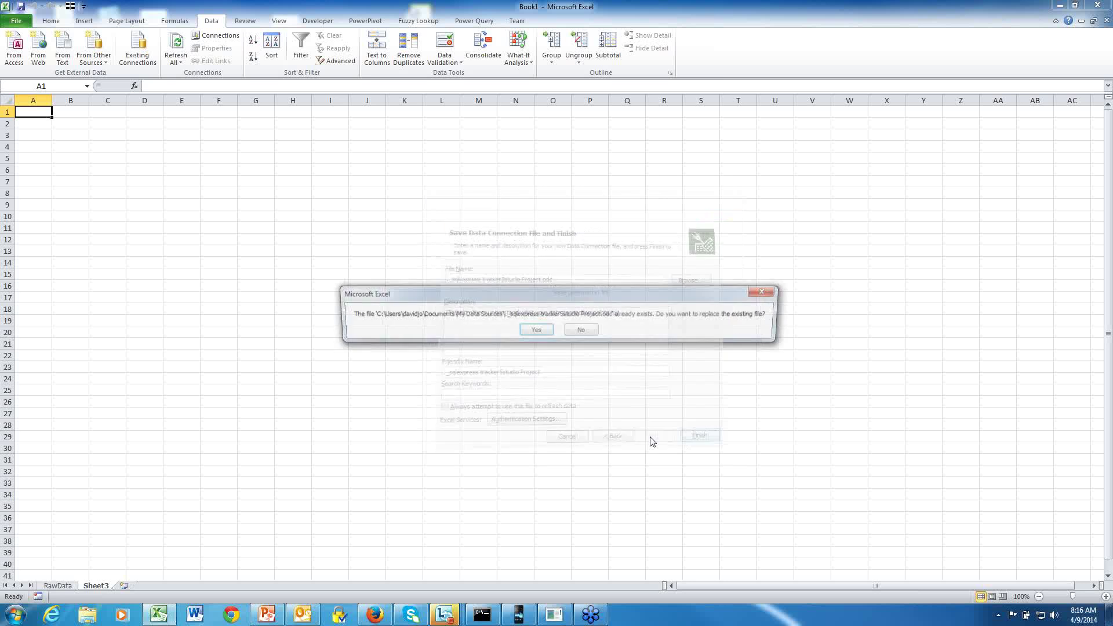
click(535, 331)
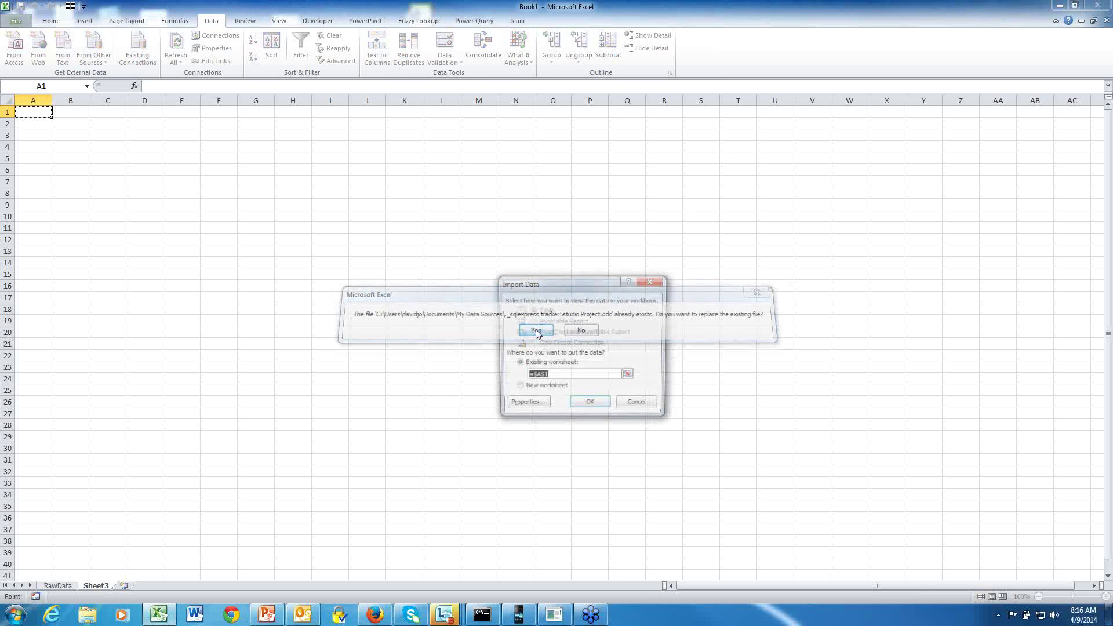
click(589, 406)
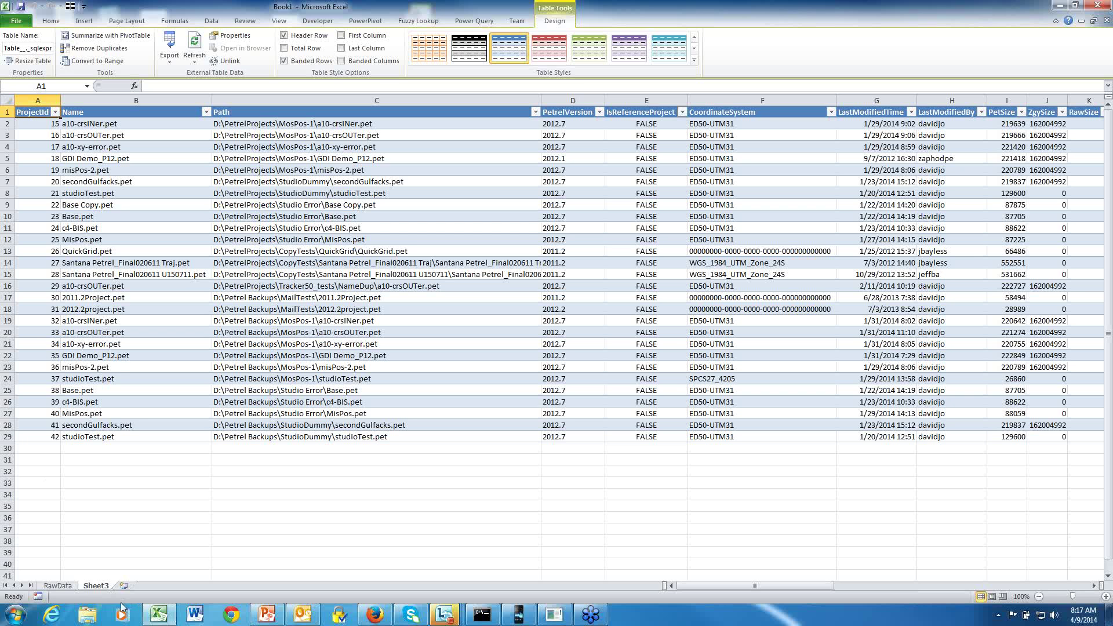
Rename Sheet3 as Project.
double_click(96, 586)
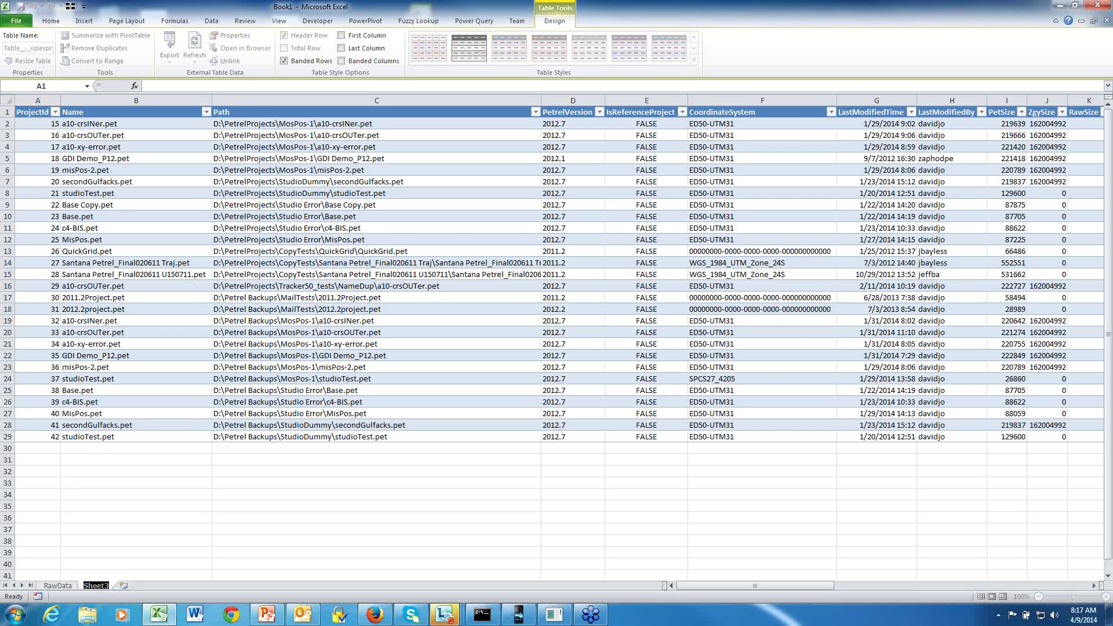
text(Project)
key(Return)
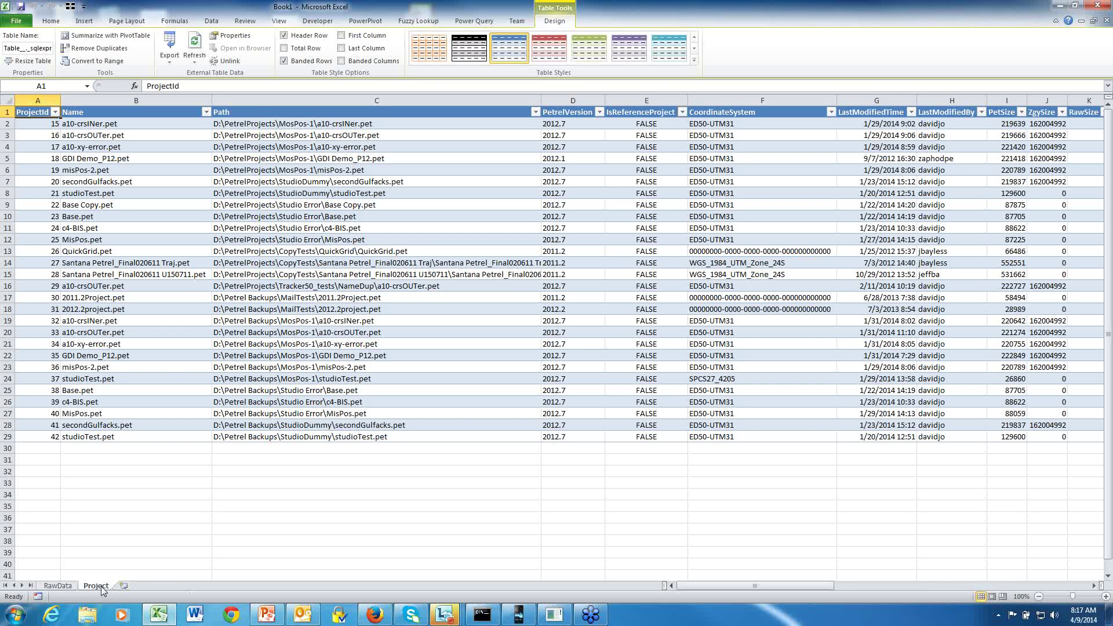
Copy the RawData sheet to the end of the workbook and rename the copy as WorkingReport.
right_click(51, 587)
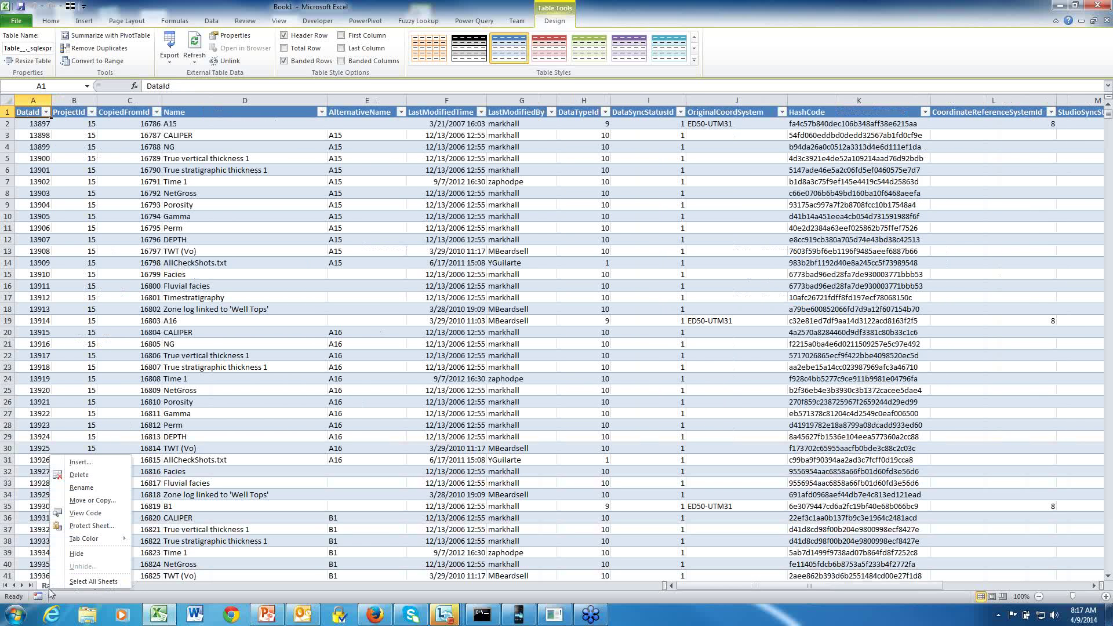
click(102, 501)
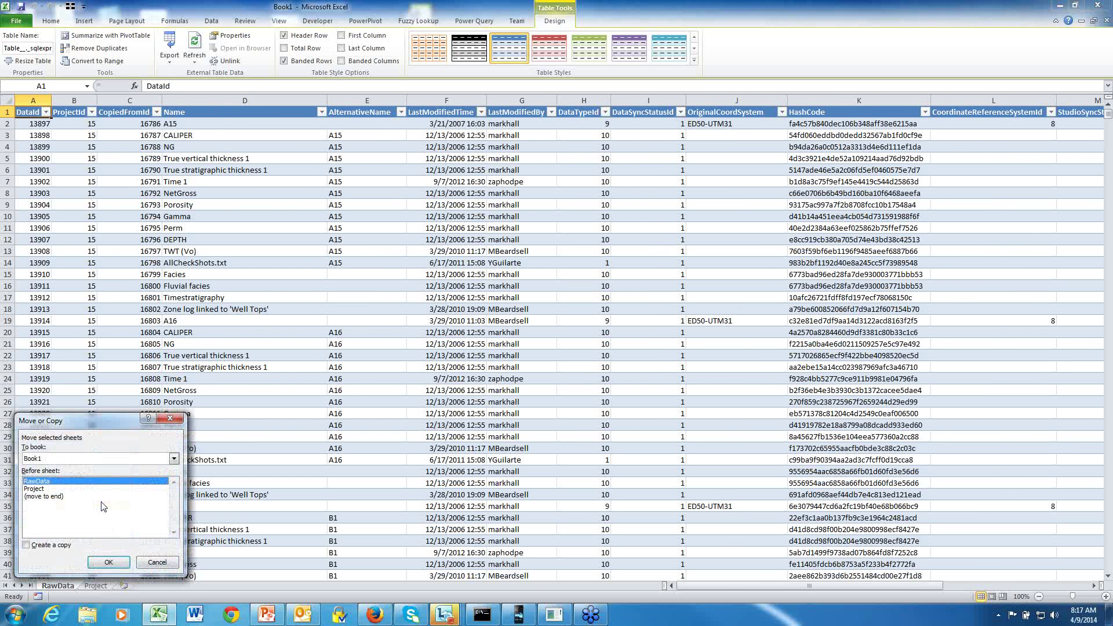
click(27, 546)
click(47, 497)
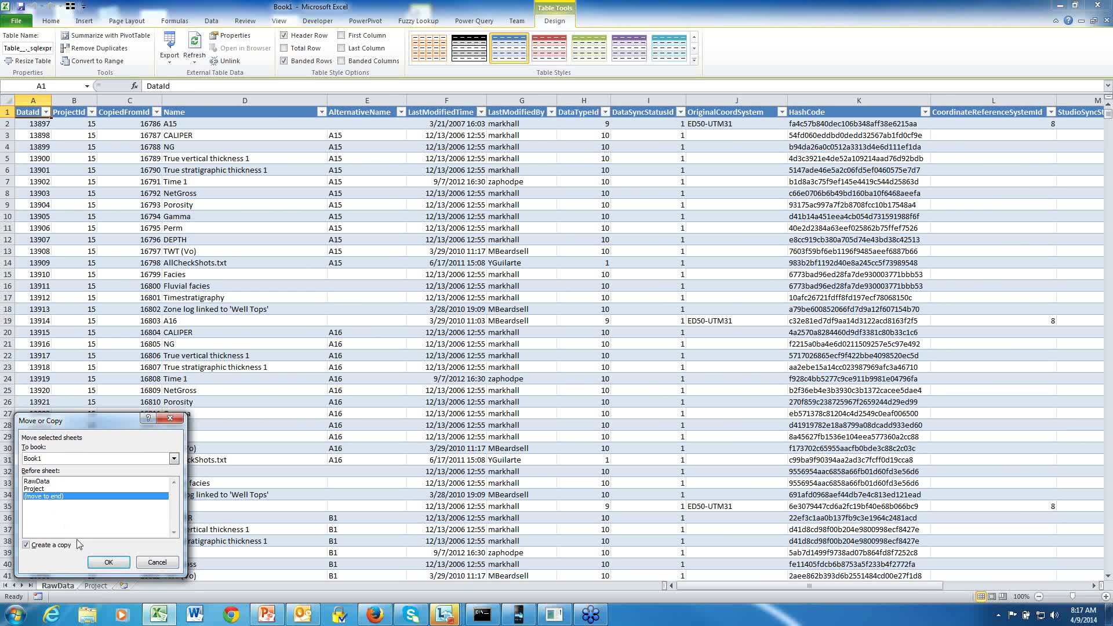
click(107, 562)
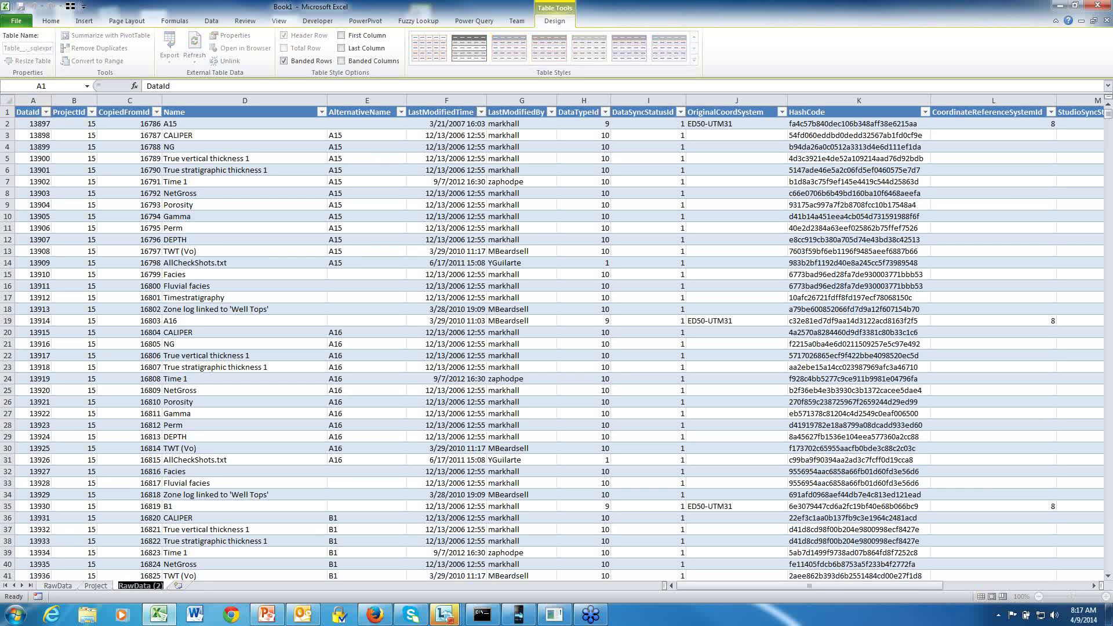
text(WorkingReport)
key(Return)
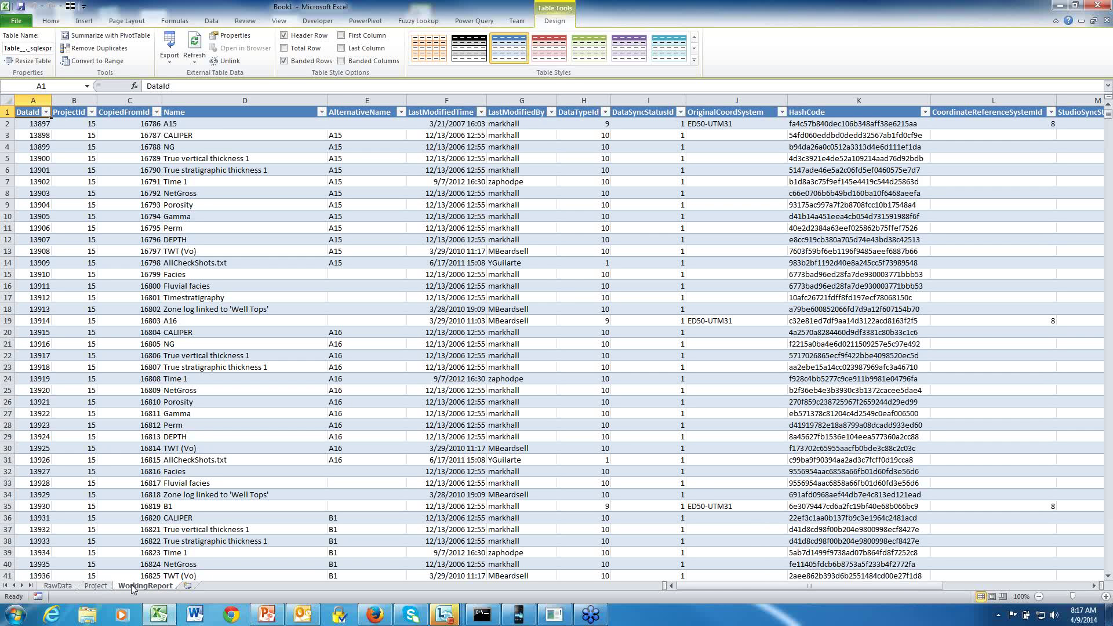
Insert two blank columns between ProjectId and CopiedFromId in the WorkingReport sheet.
click(139, 412)
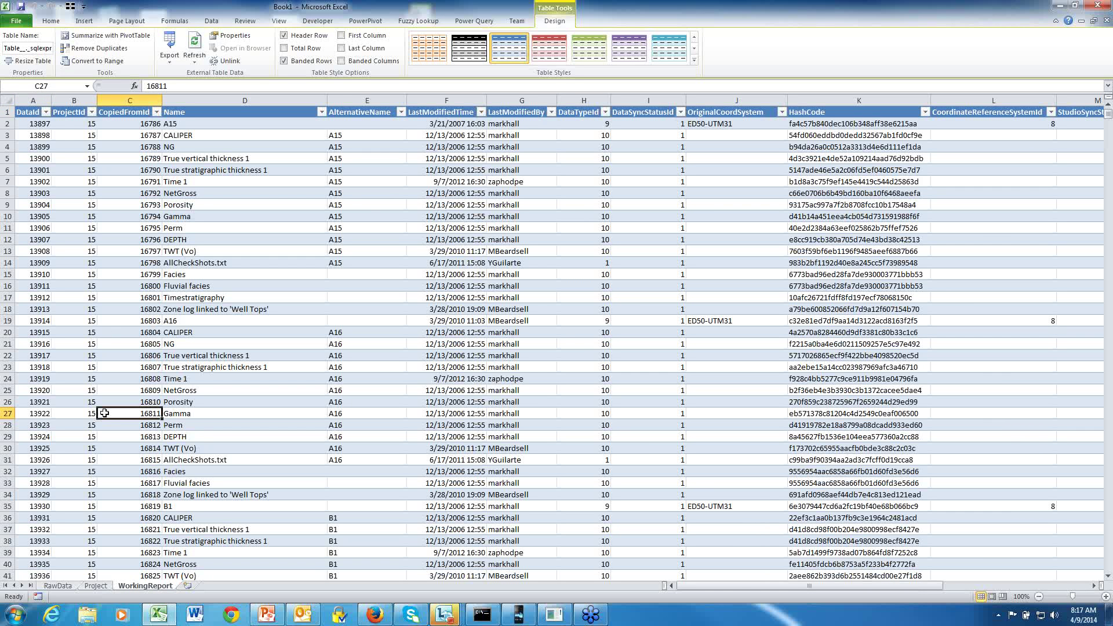
click(79, 123)
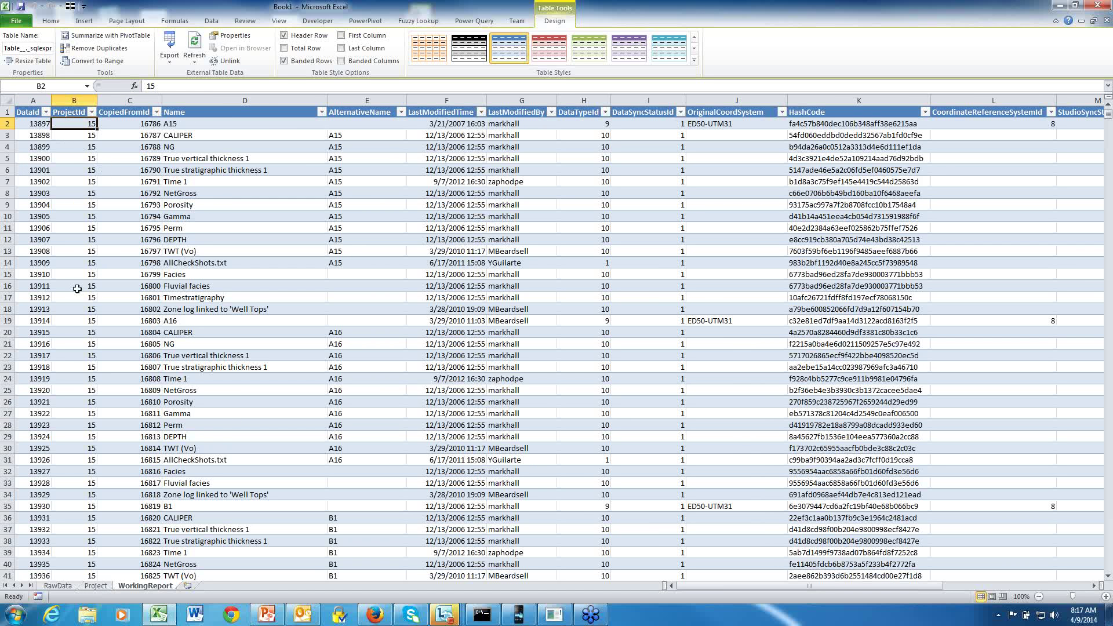
click(95, 585)
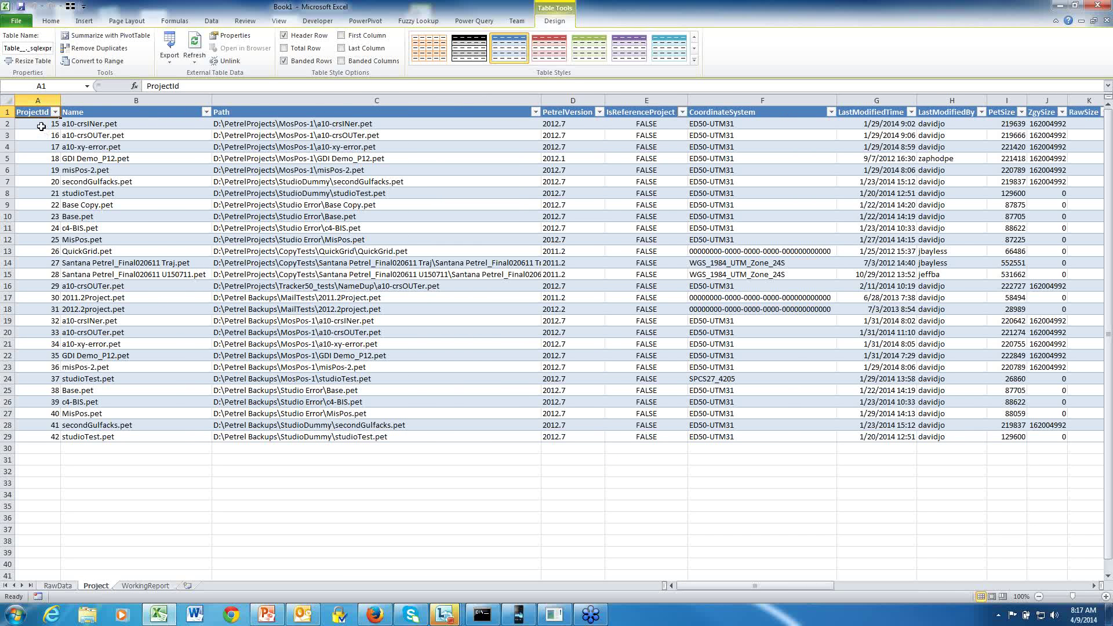
click(146, 586)
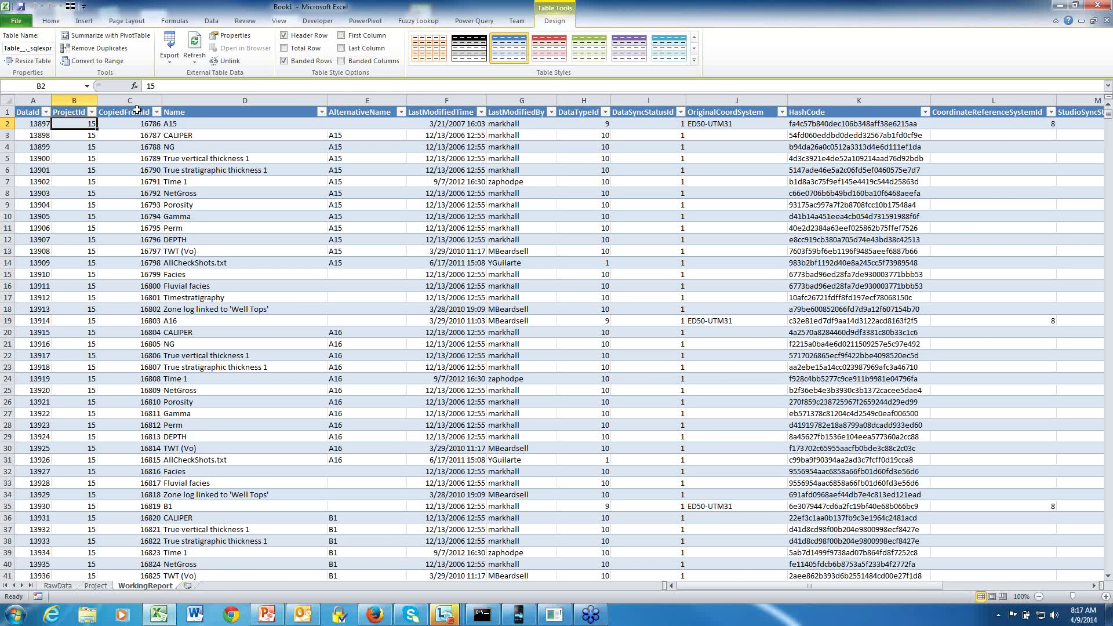
drag(134, 108, 244, 108)
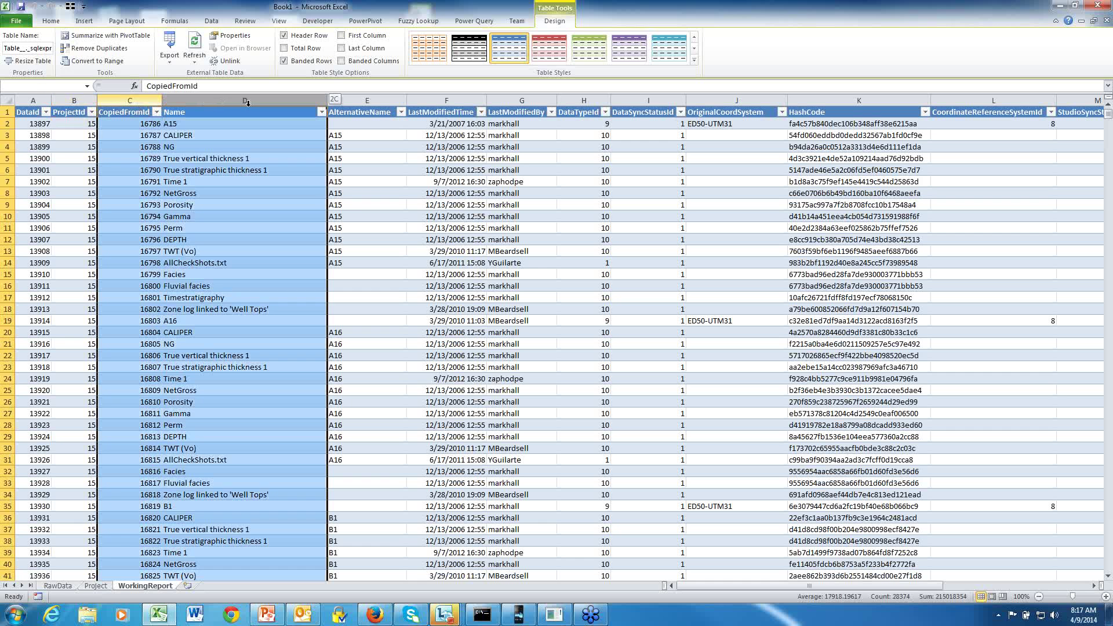
right_click(130, 100)
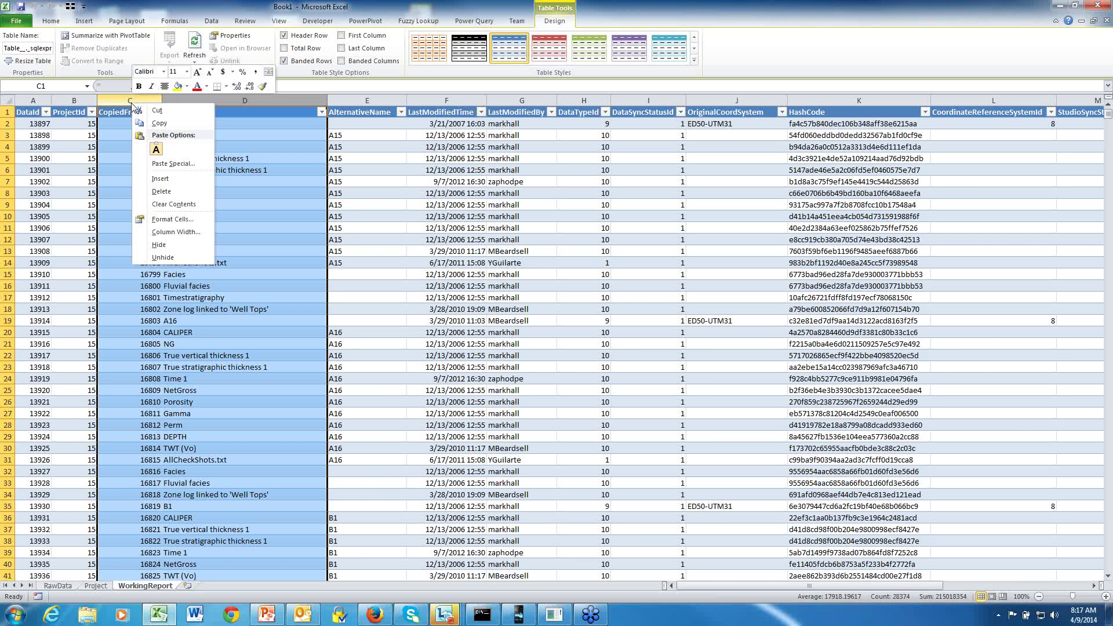
click(165, 178)
click(166, 181)
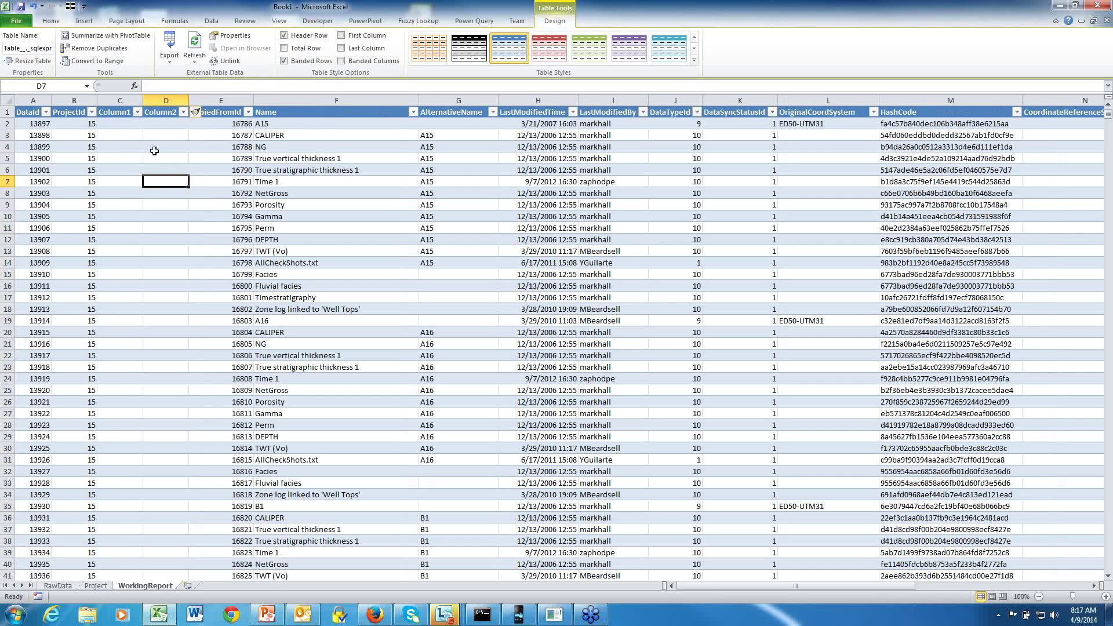
Name the two new column headers in C1 and D1 Project Name and Project Path.
double_click(119, 112)
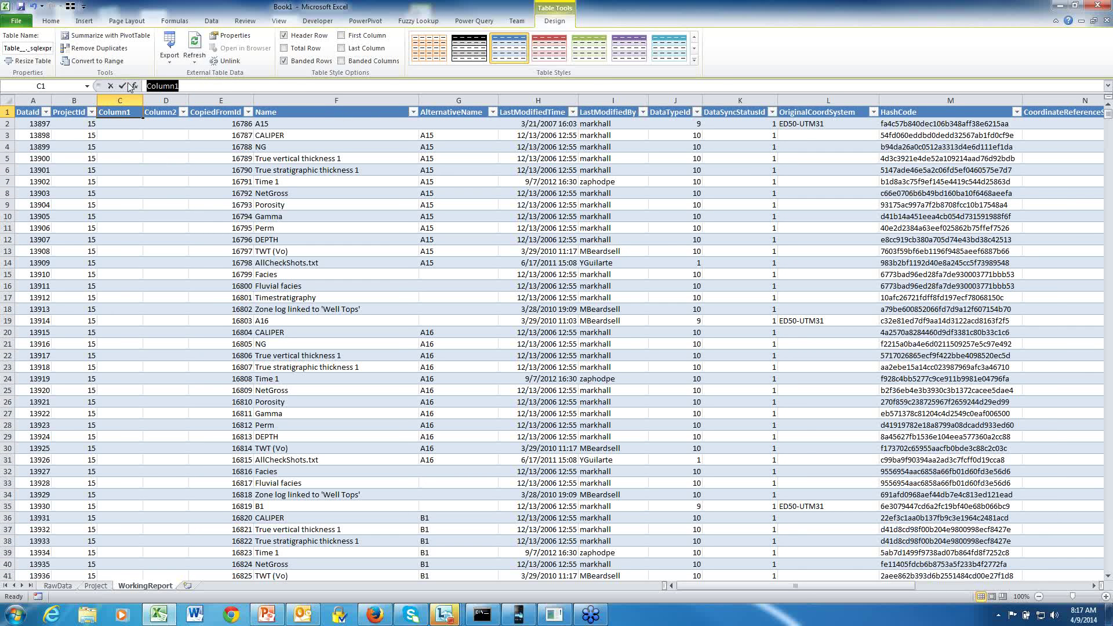
text(Project Name)
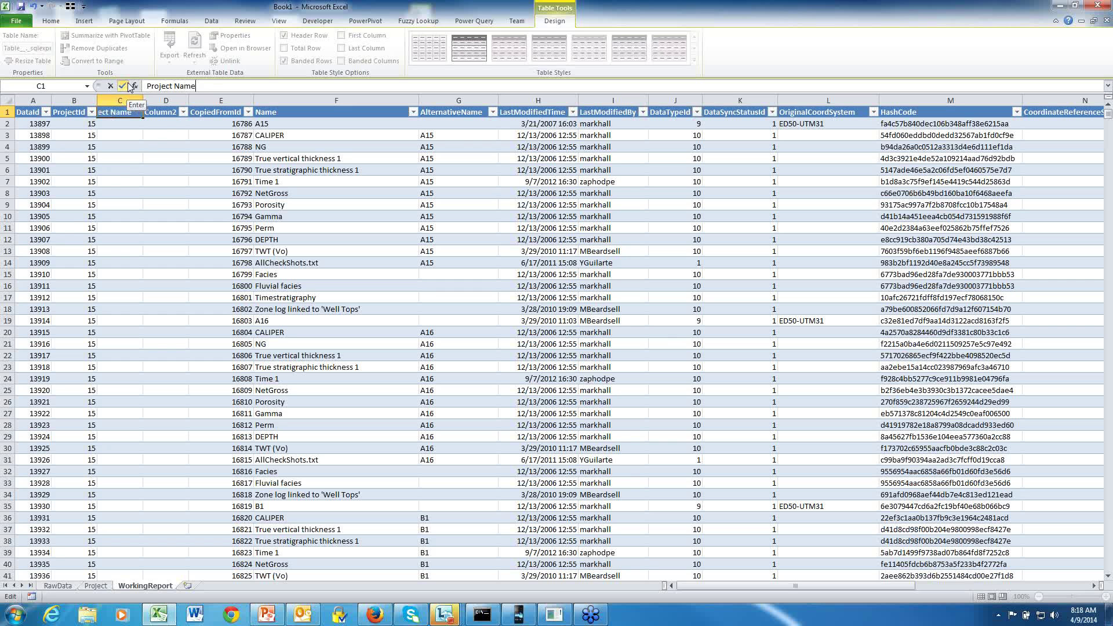
key(Return)
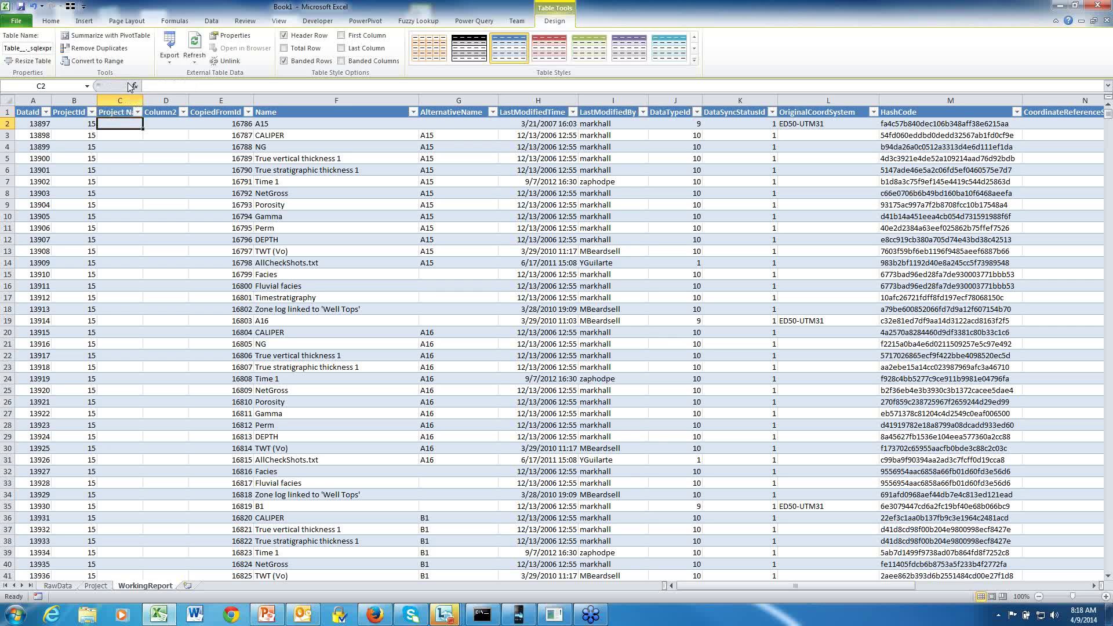
click(164, 114)
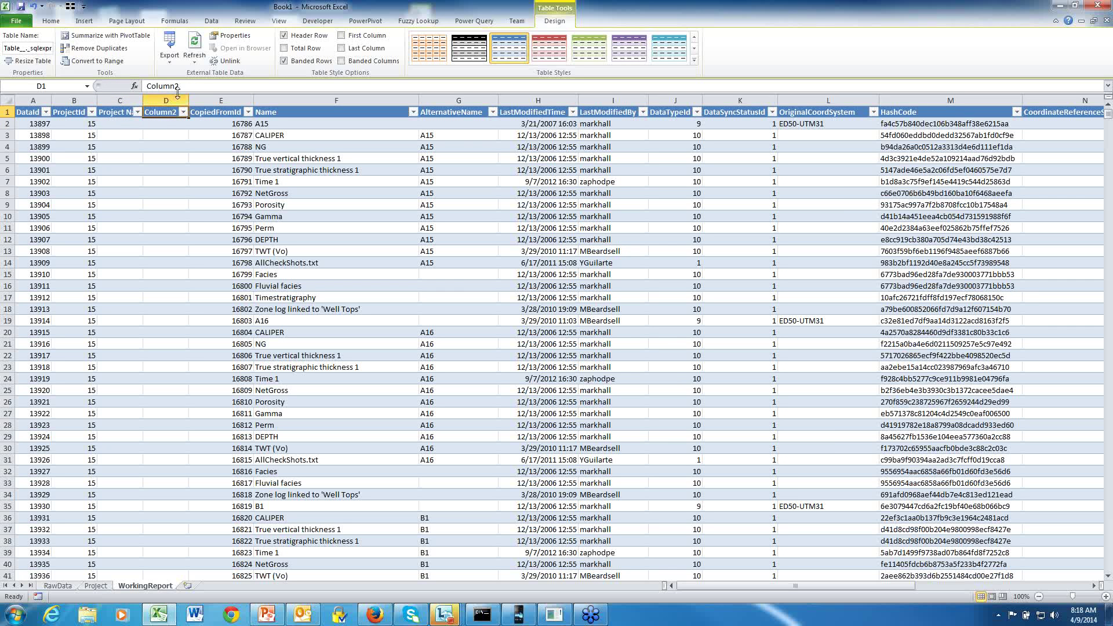
double_click(162, 85)
text(Pro)
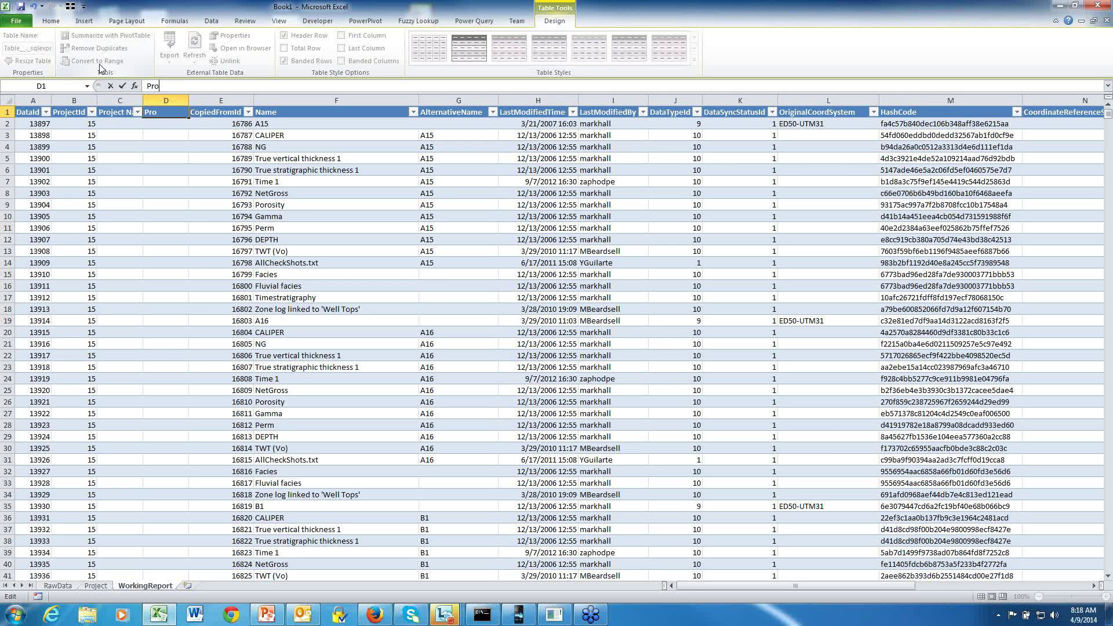
text(ject Path)
key(Return)
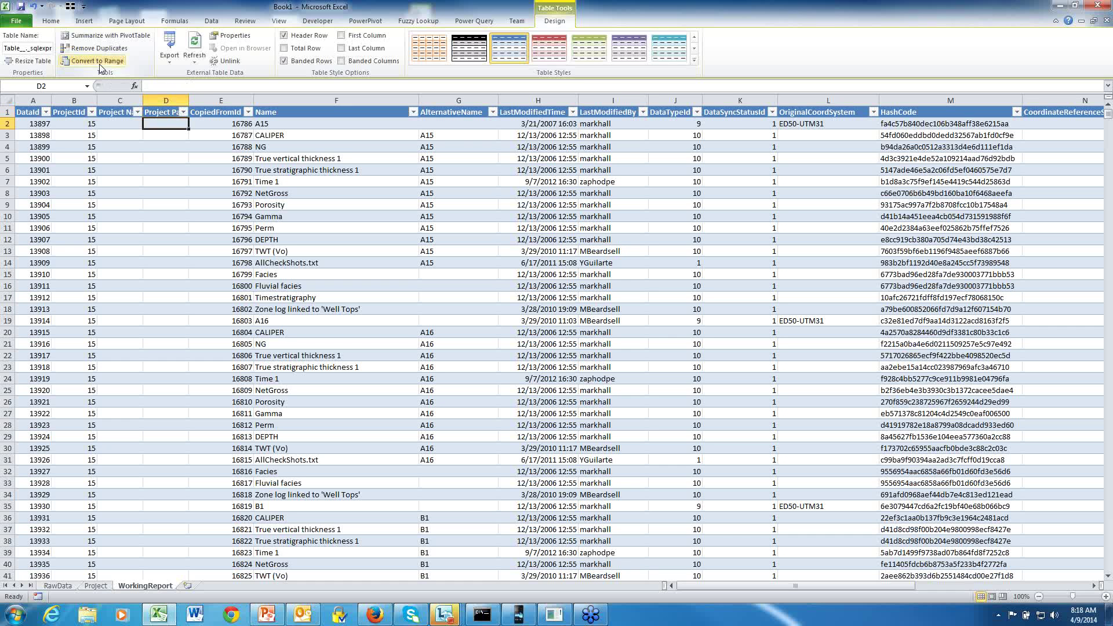
Start a VLOOKUP formula in the first data cell of Project Name, with the row's ProjectId as the lookup value.
click(110, 123)
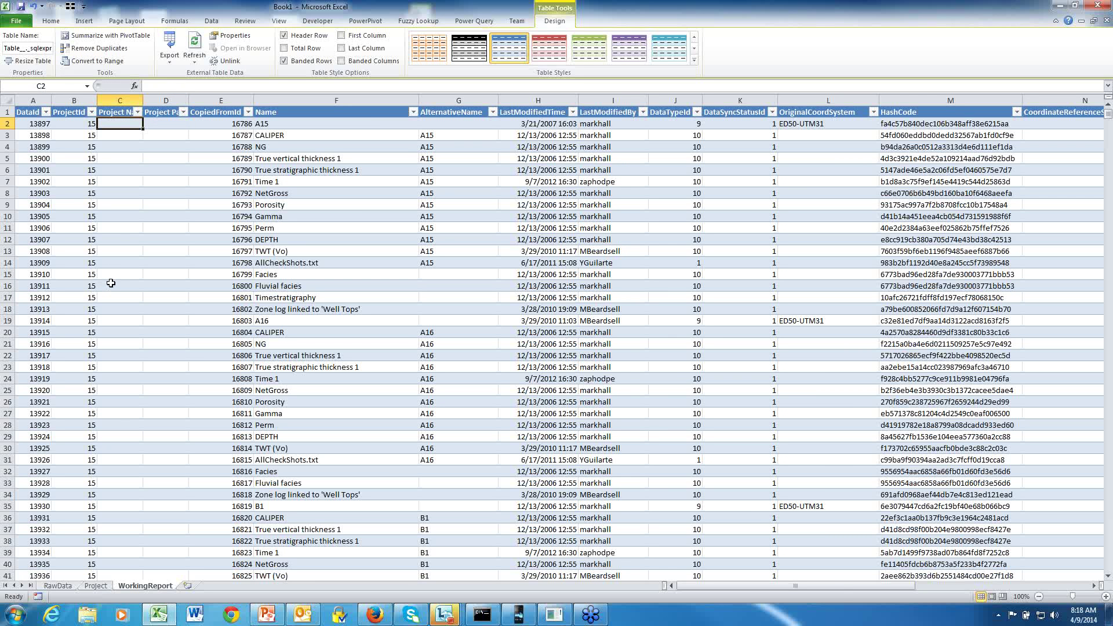
text(=)
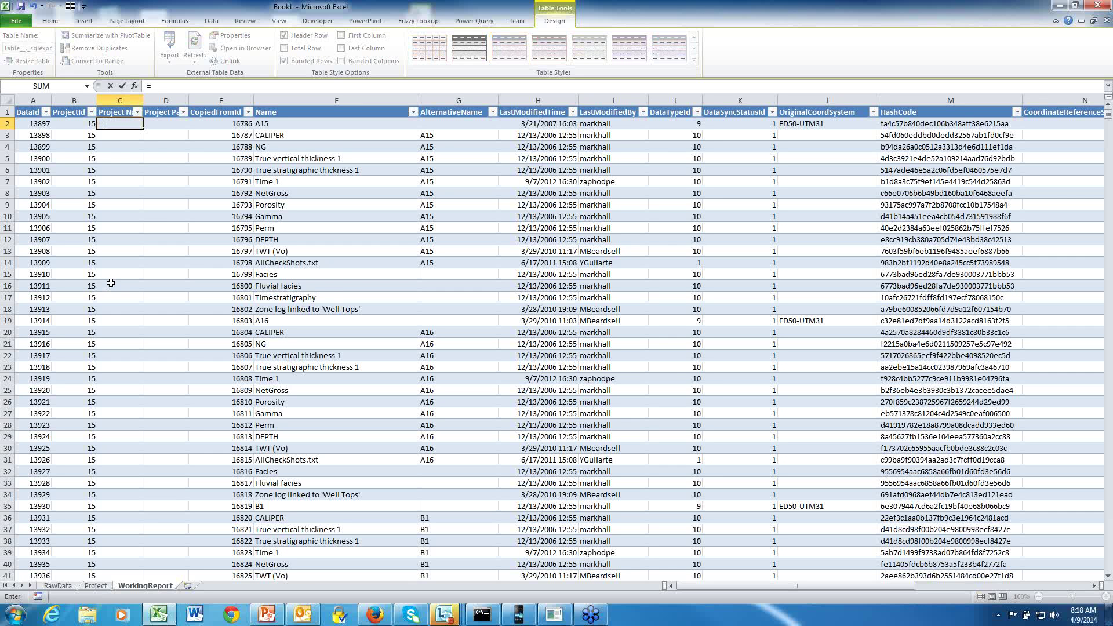
text(vl)
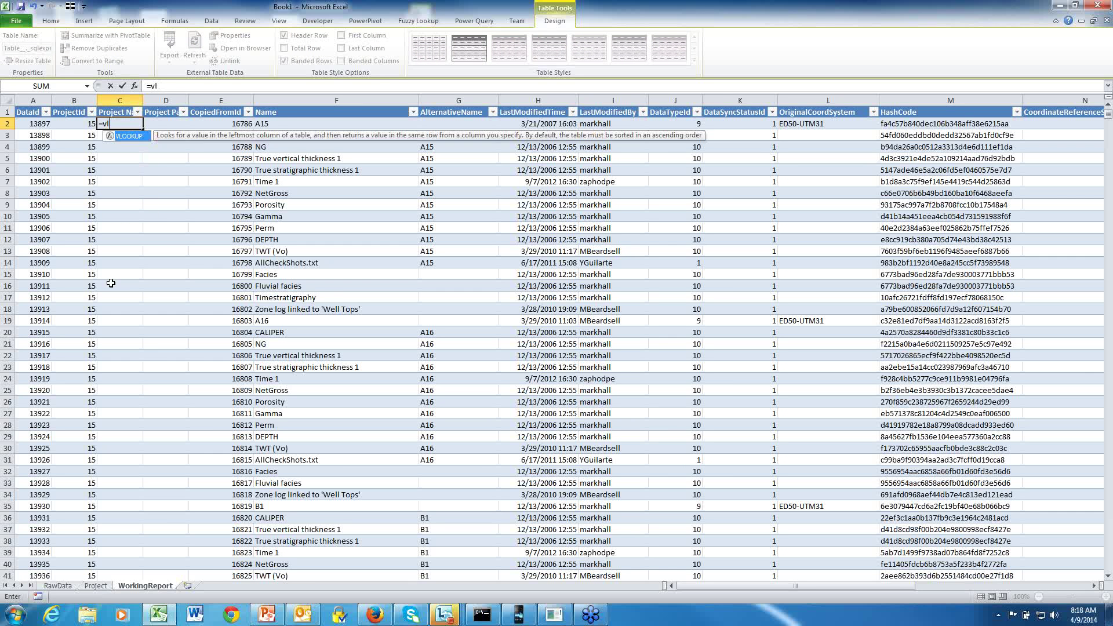
text(loo)
key(BackSpace)
key(BackSpace)
key(BackSpace)
double_click(131, 137)
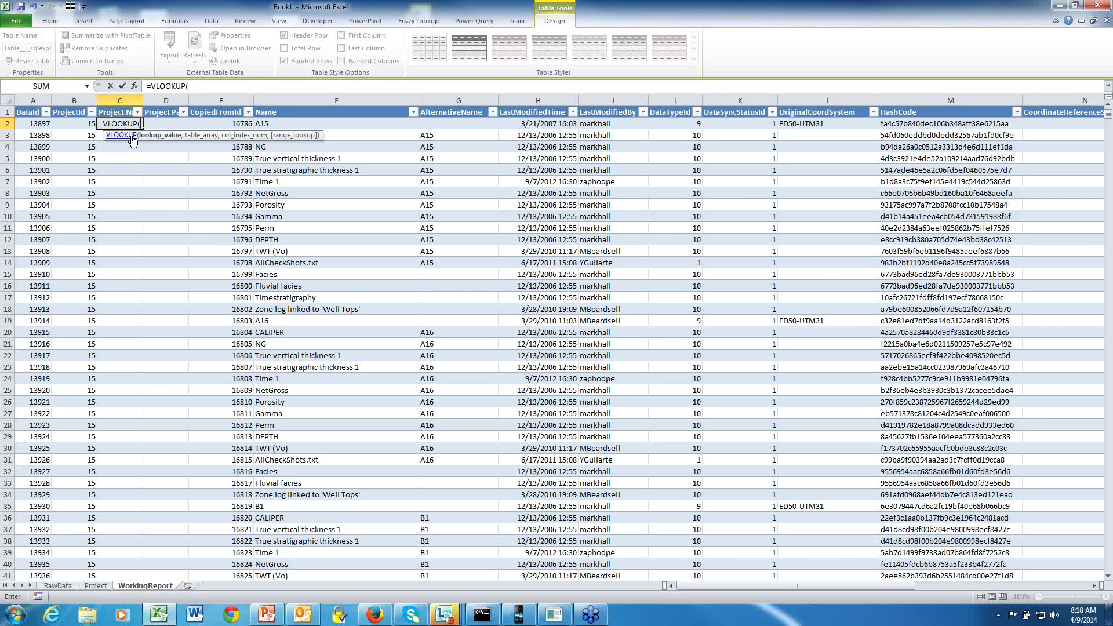
click(76, 123)
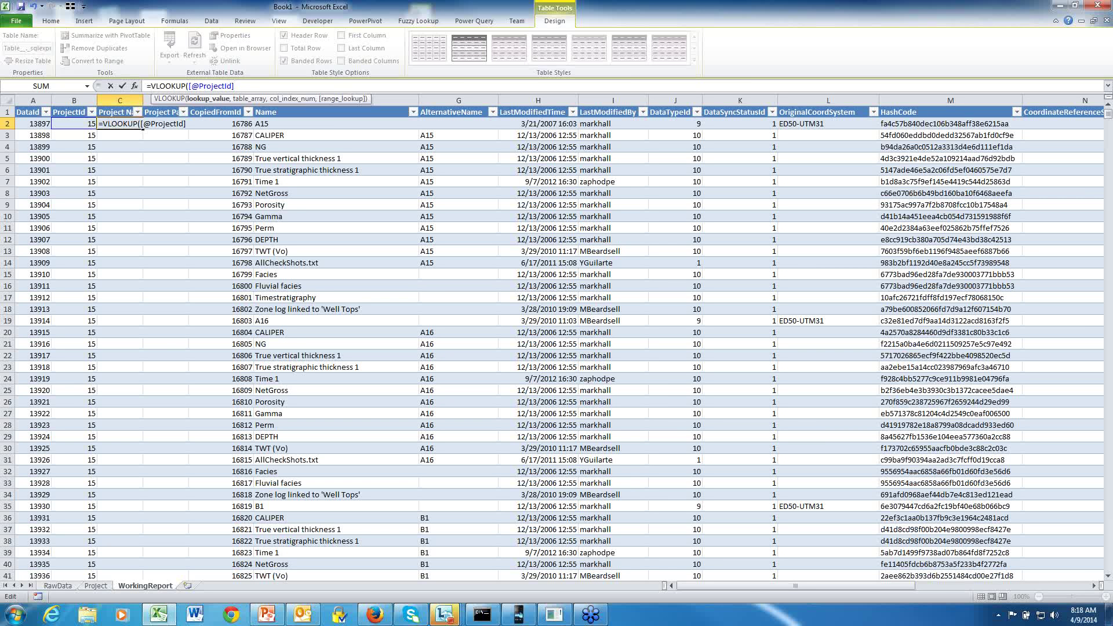
text(,)
Use the ProjectId through Path columns of the Project sheet's table, including headers, as the VLOOKUP table array.
click(97, 586)
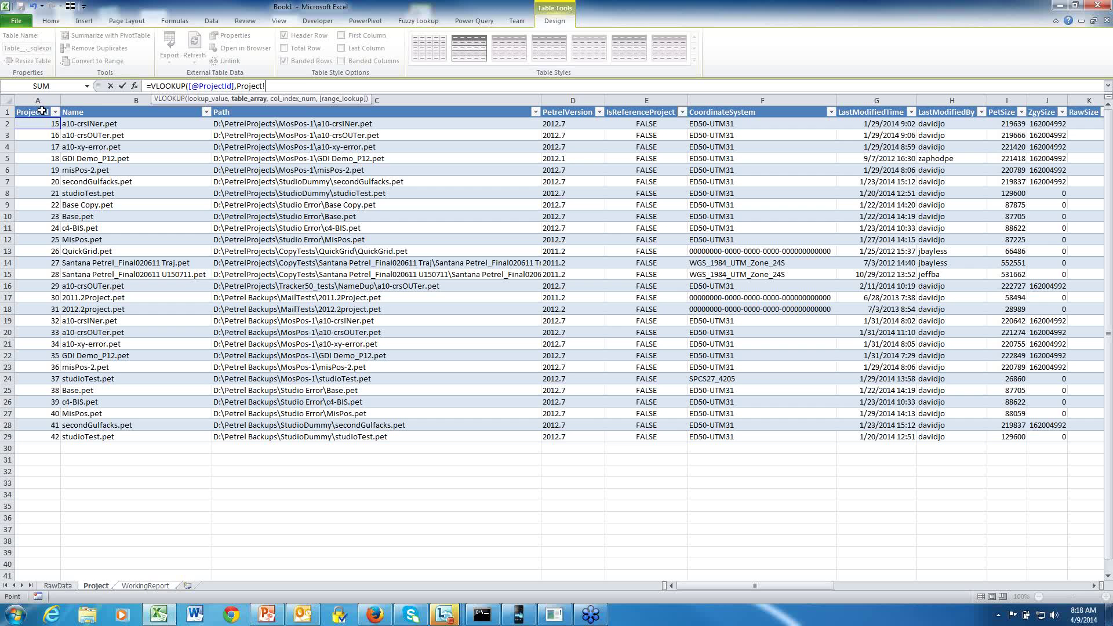
drag(38, 113, 398, 442)
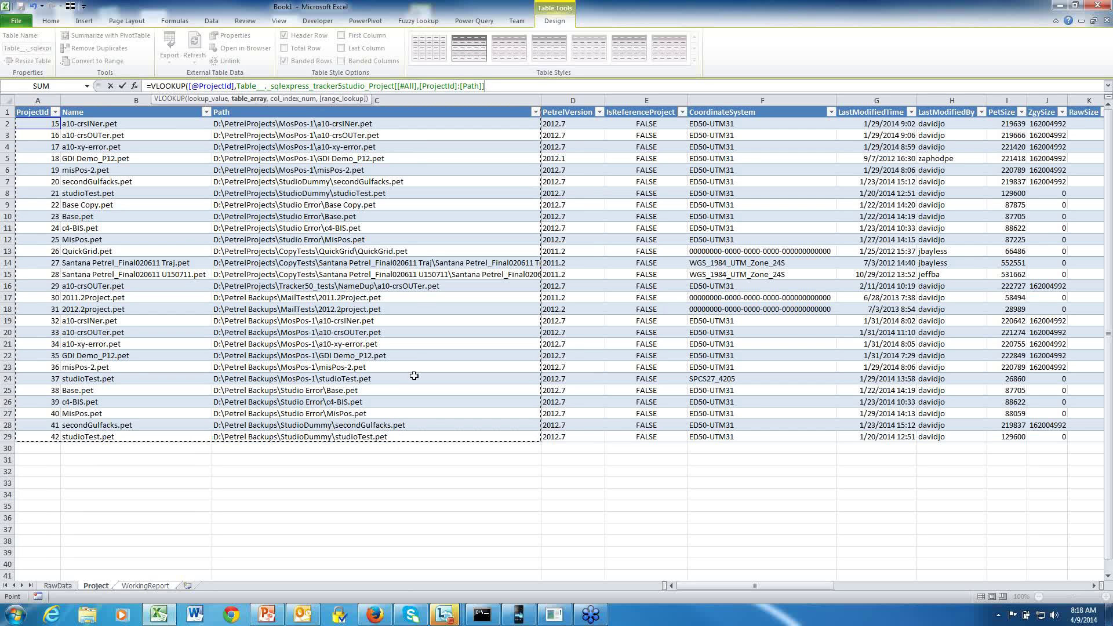
key(F2)
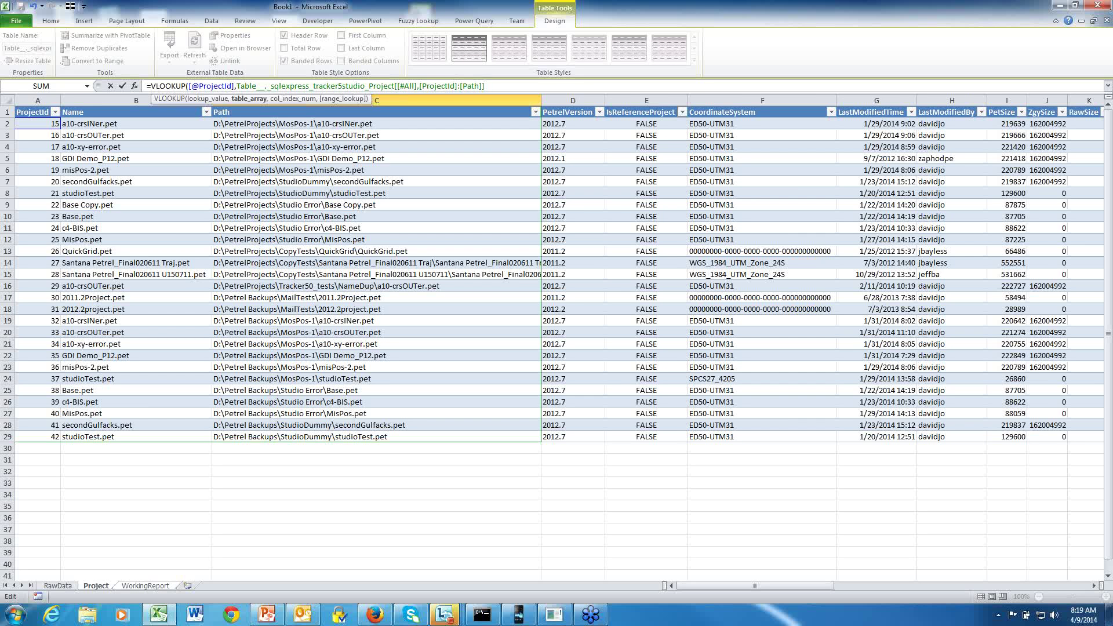
Complete the VLOOKUP with column index 2 and FALSE for an exact match, and enter it in the Project Name column.
text(,)
text(2,)
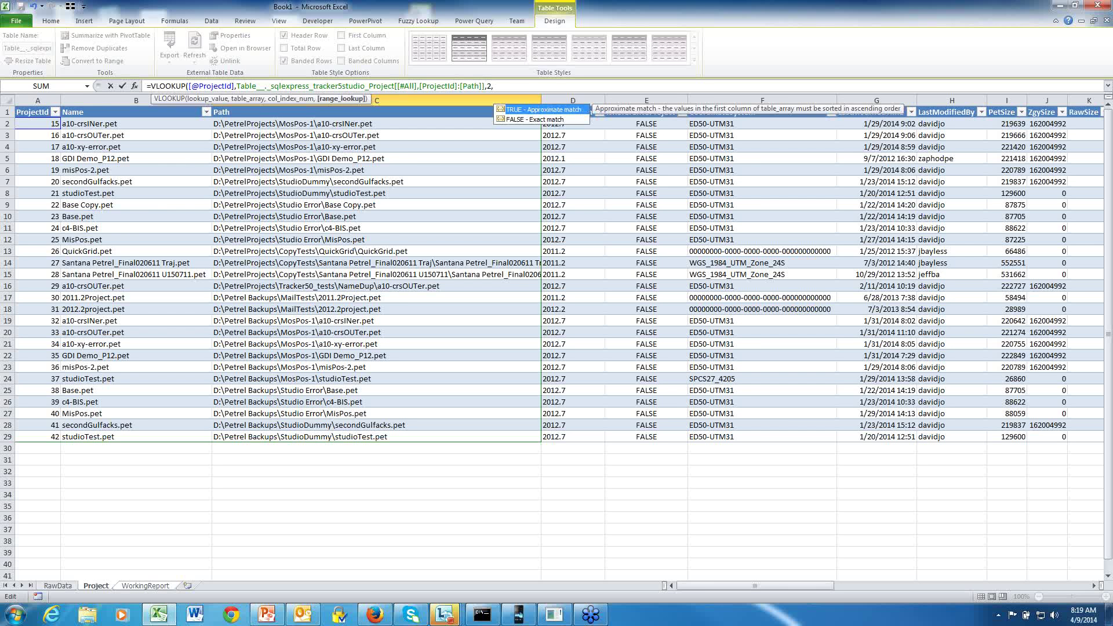
click(542, 120)
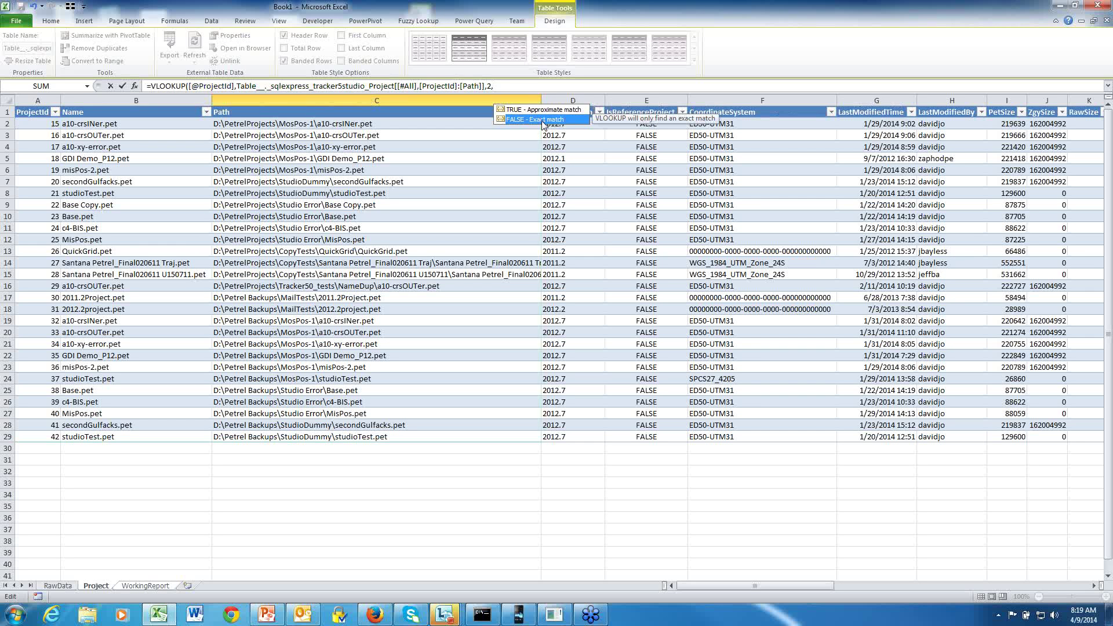
double_click(542, 120)
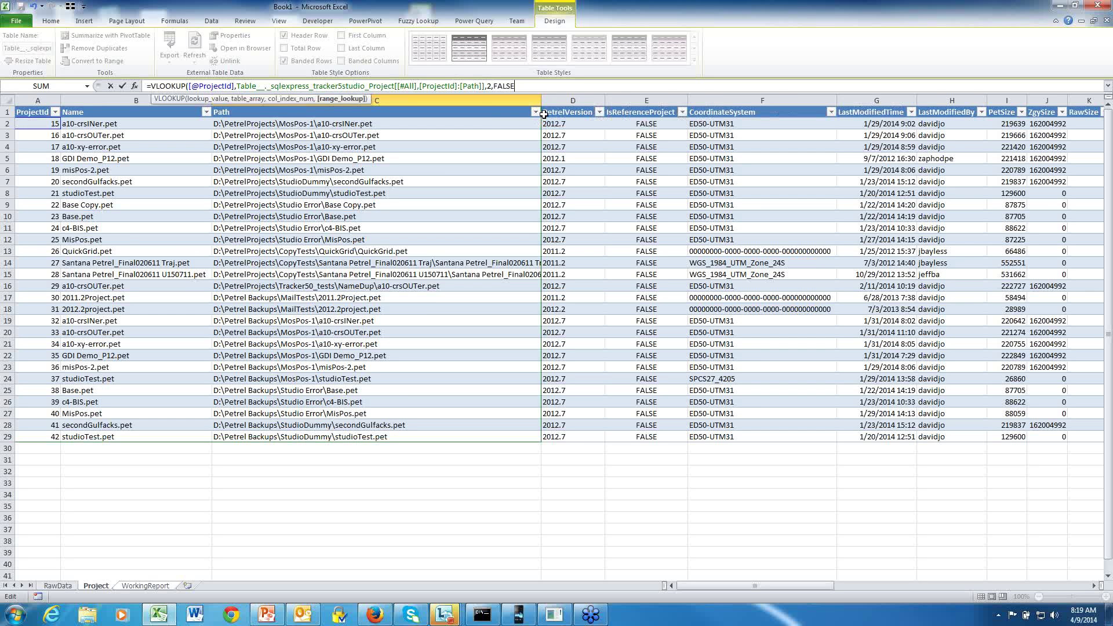
text())
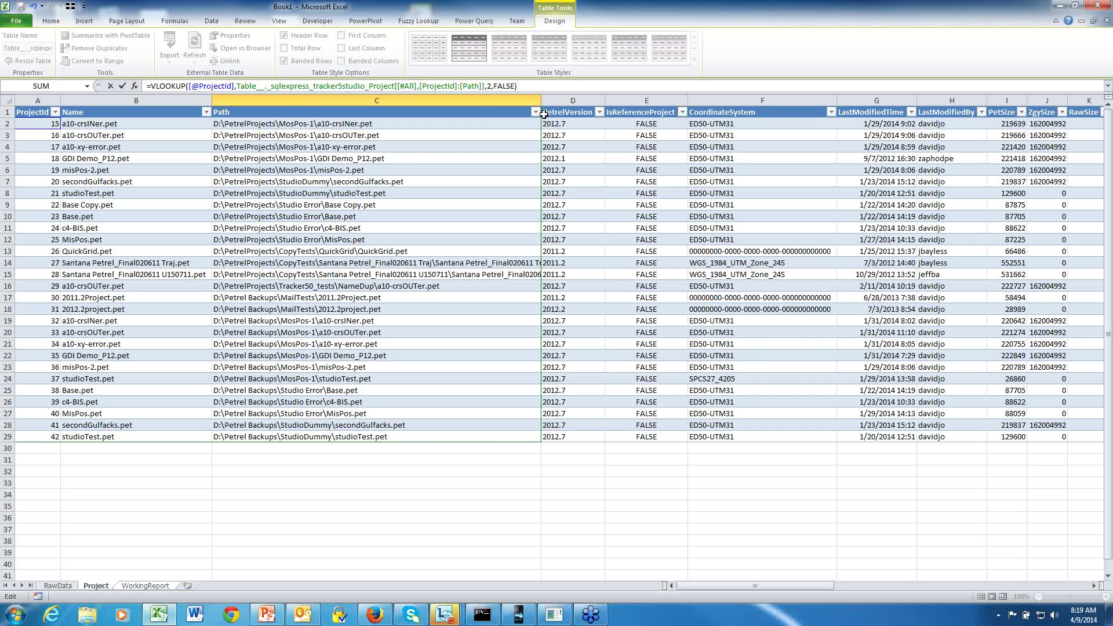
key(Return)
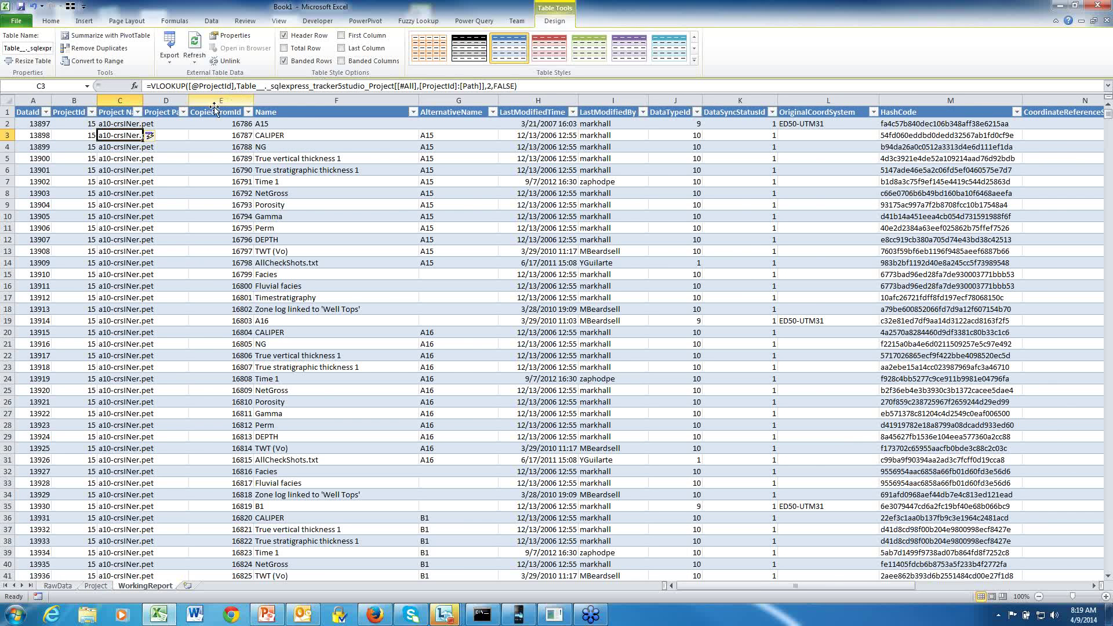
Widen the Project Name column to fit its entries and check the looked-up names further down the table.
drag(143, 101, 184, 106)
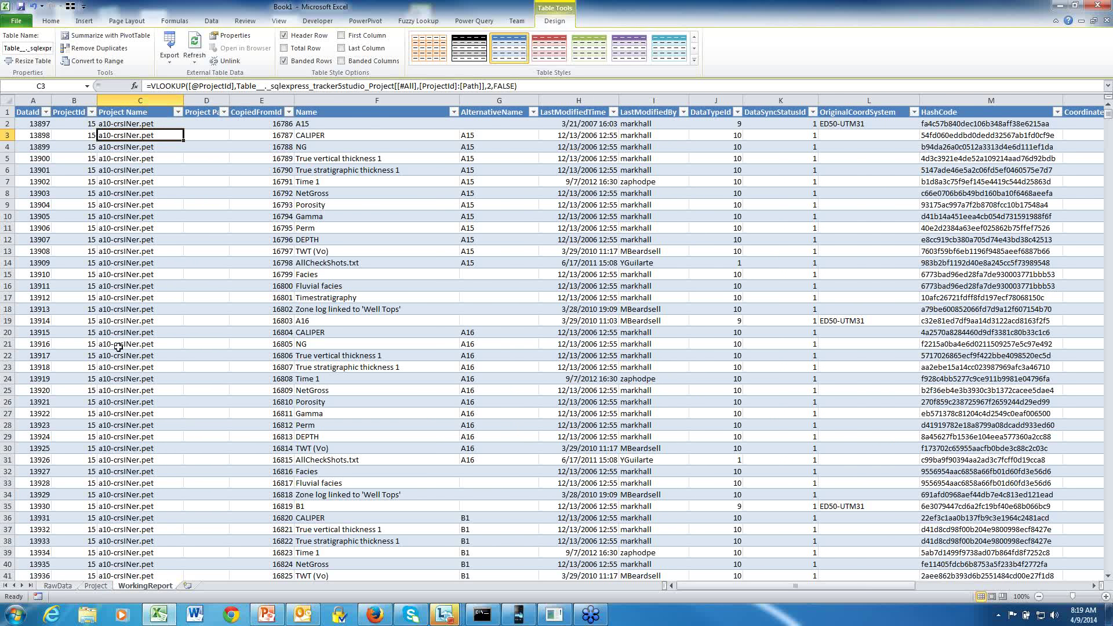
scroll(122, 359, down, 20)
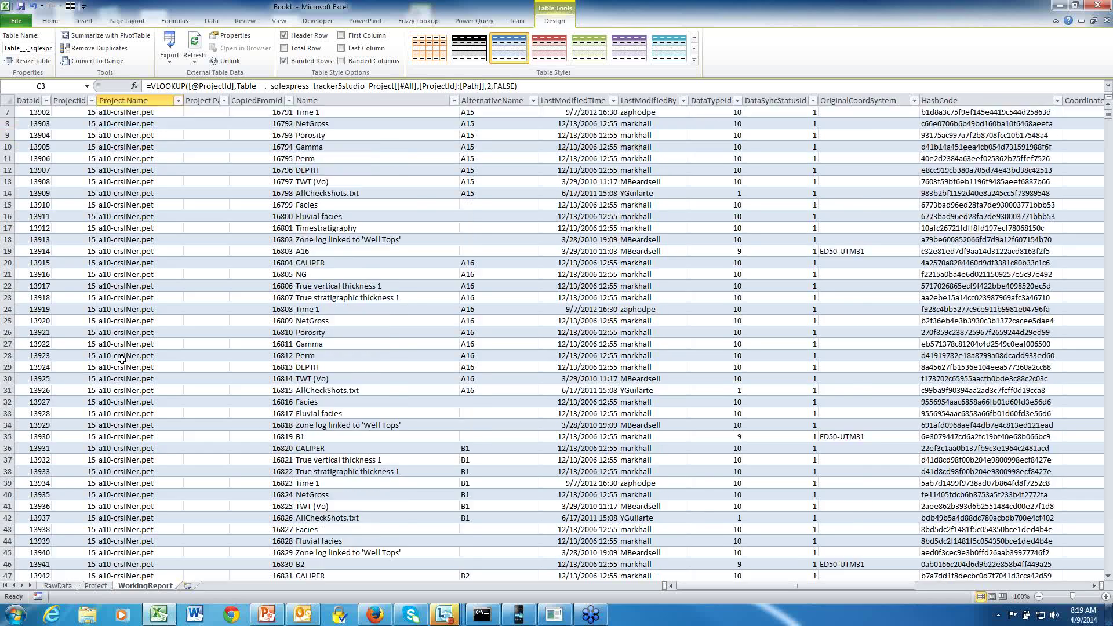
scroll(117, 358, down, 9)
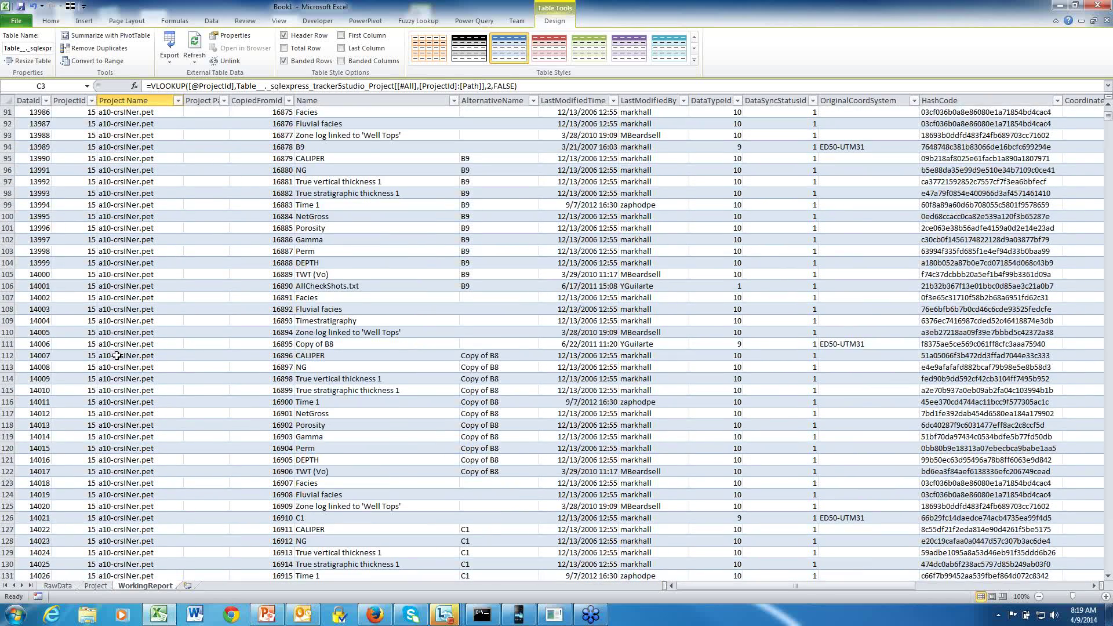
click(77, 331)
scroll(98, 369, down, 1)
scroll(98, 369, down, 20)
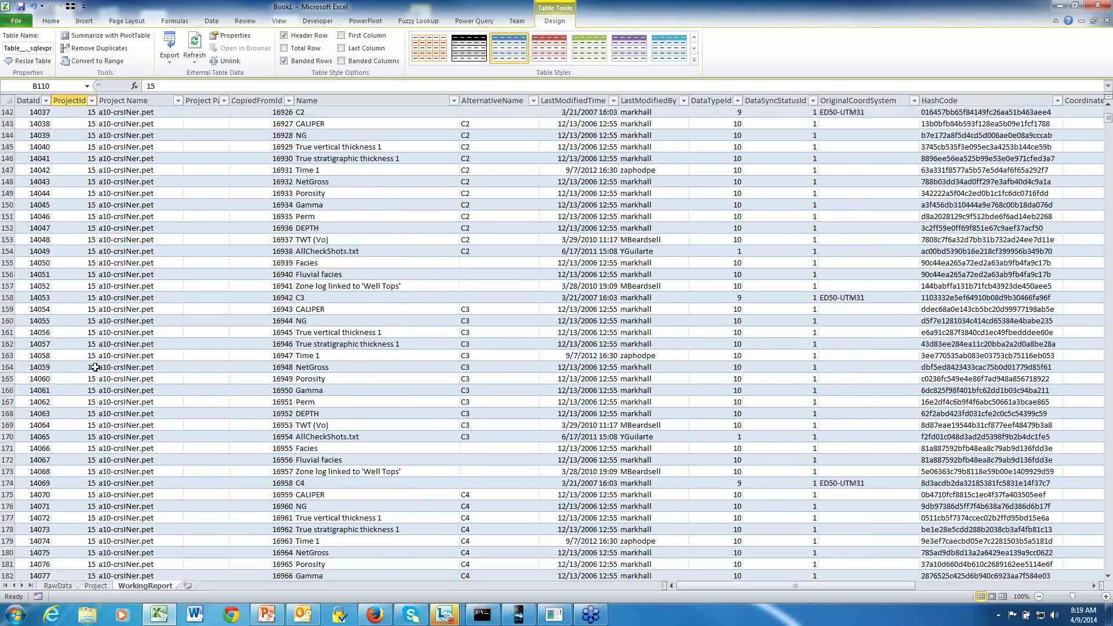
scroll(95, 369, up, 20)
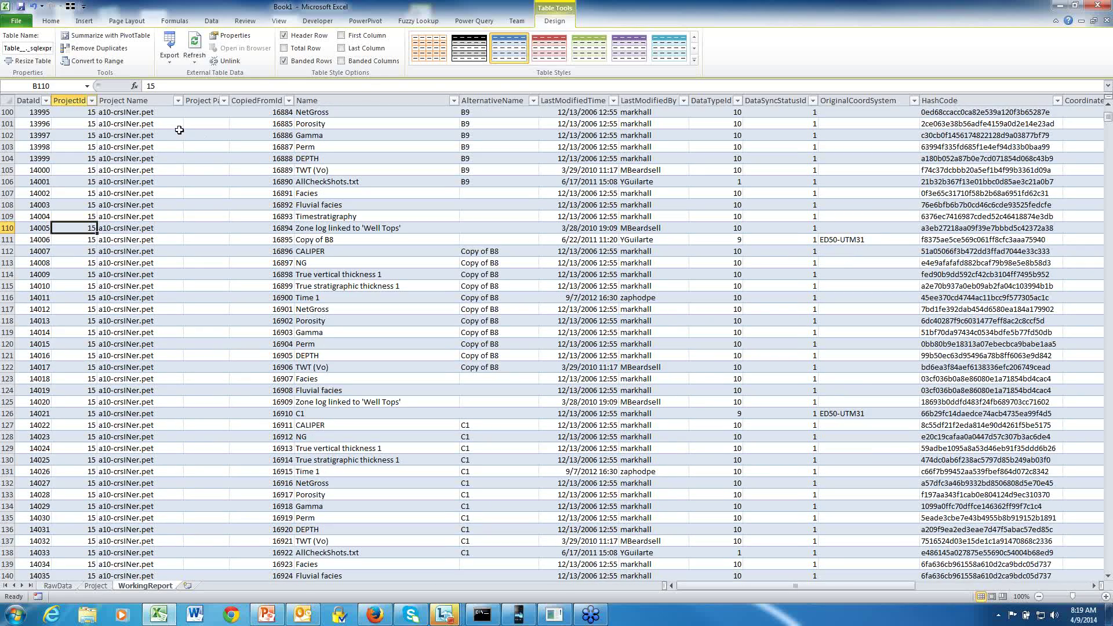
Copy the VLOOKUP formula from a Project Name cell and paste it into the Project Path column.
click(126, 116)
right_click(127, 115)
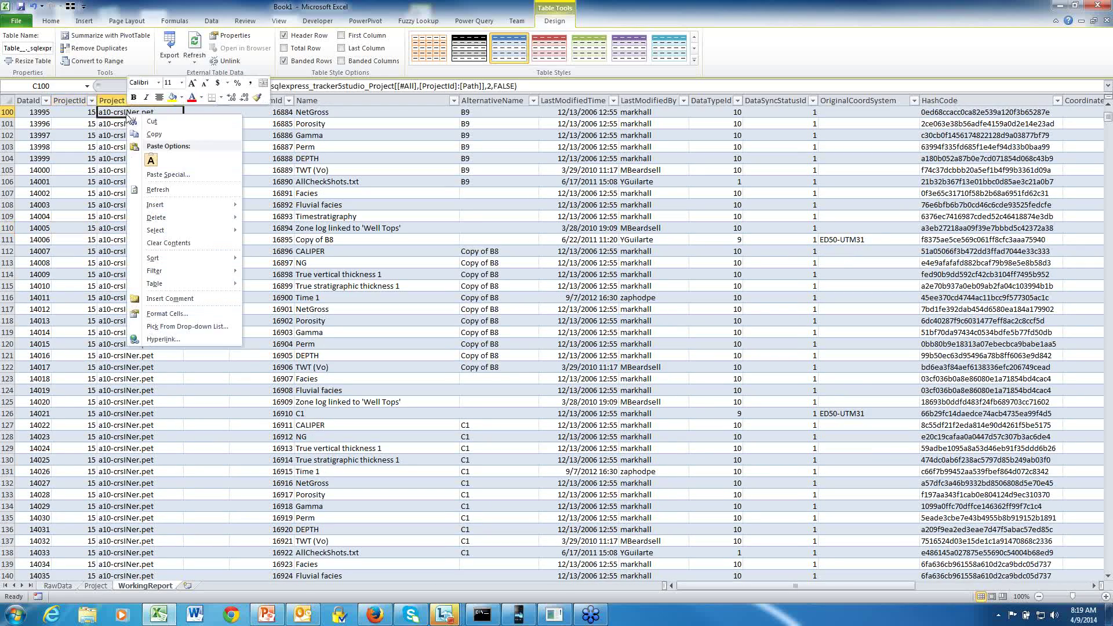
click(154, 134)
scroll(201, 115, up, 4)
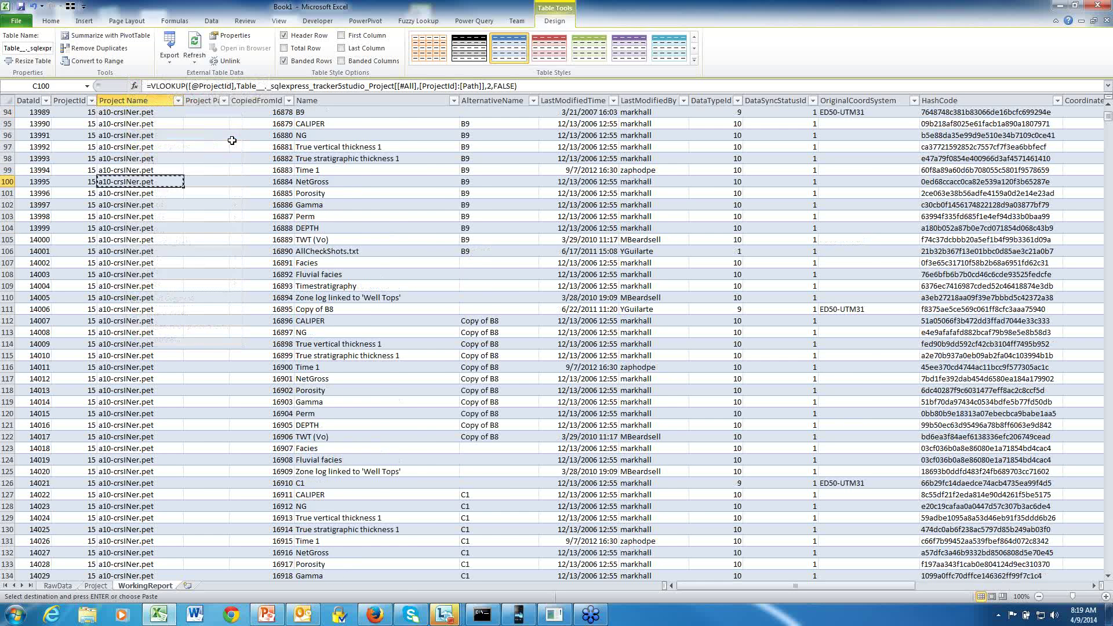
click(200, 115)
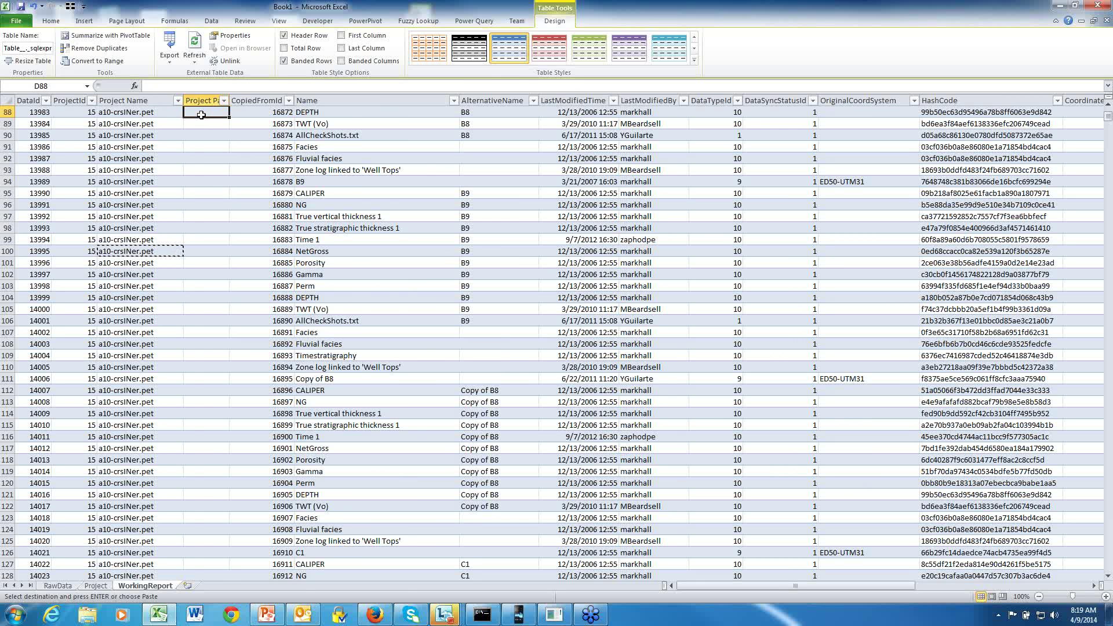
key(ctrl+v)
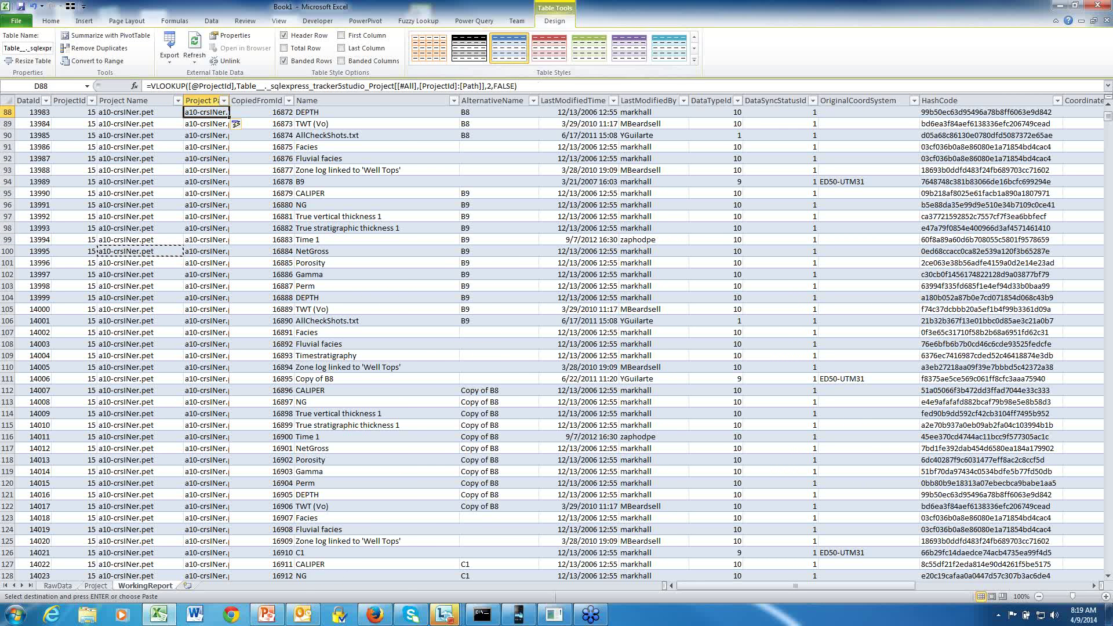
Change the VLOOKUP column index to 3 in the Project Path formula and enter it for the column.
click(520, 88)
key(Left)
key(Left)
key(Left)
key(Left)
key(Left)
key(Left)
key(Left)
key(BackSpace)
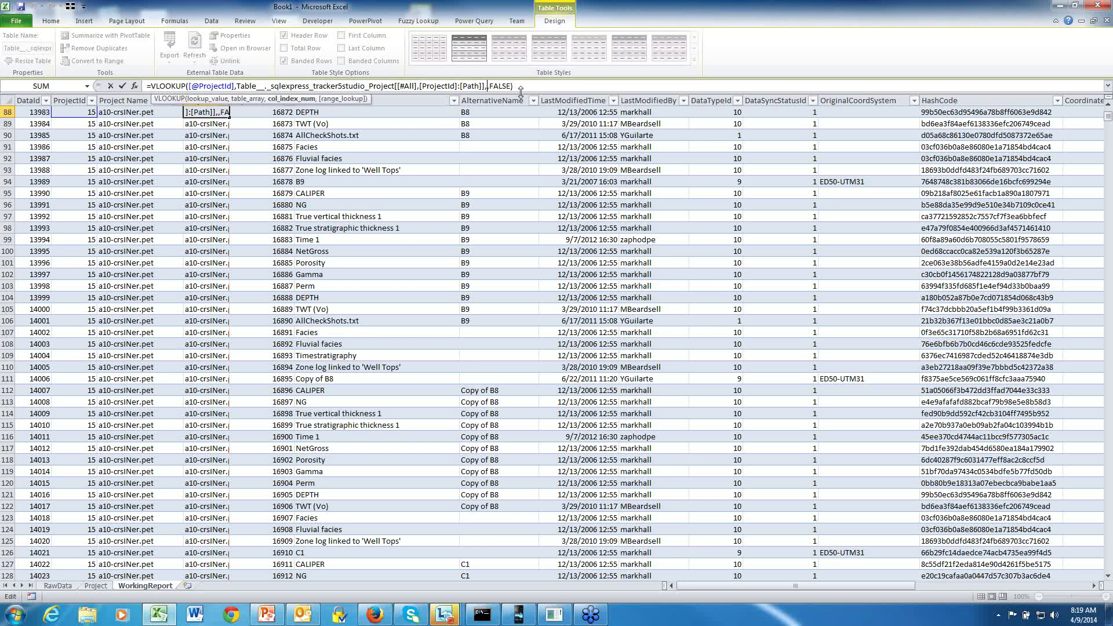
text(3)
key(Return)
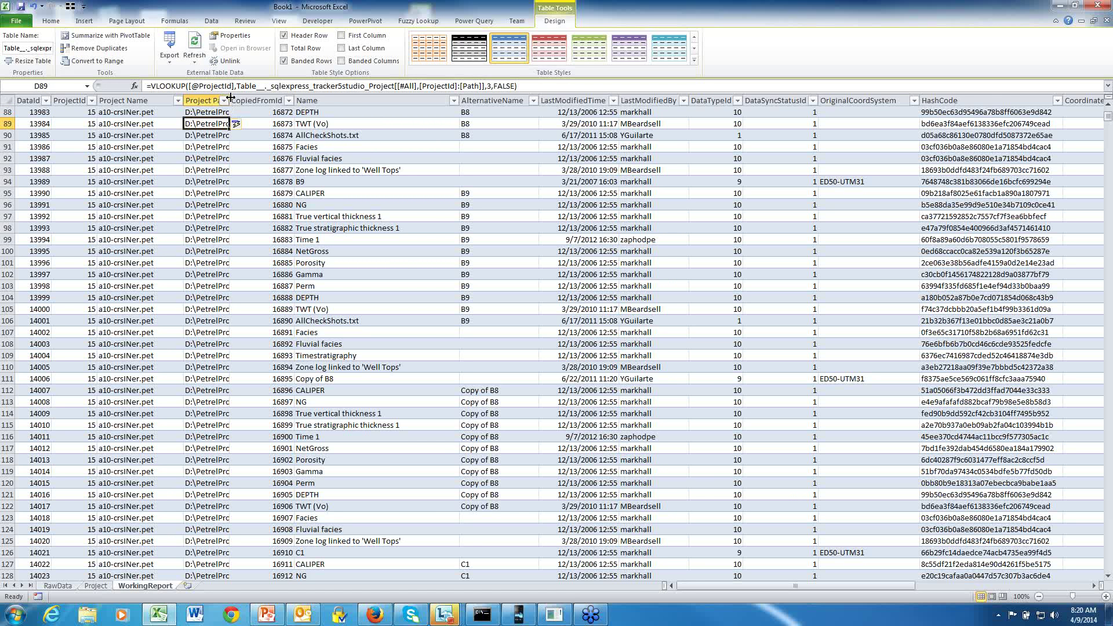
Widen the Project Path column until the full project paths fit.
drag(230, 100, 281, 100)
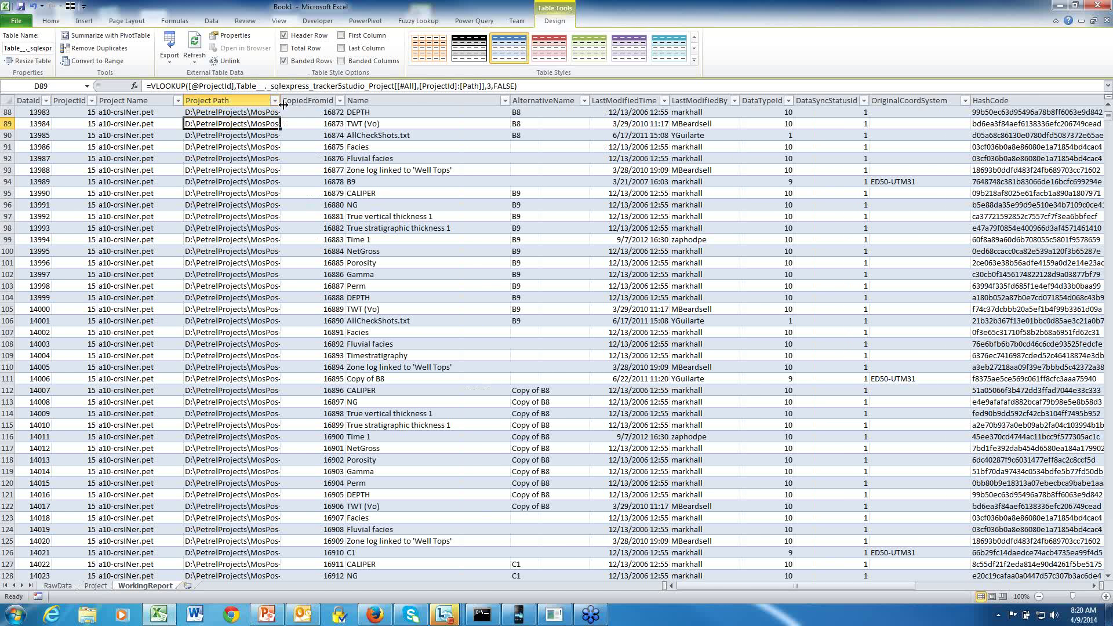
drag(282, 104, 367, 101)
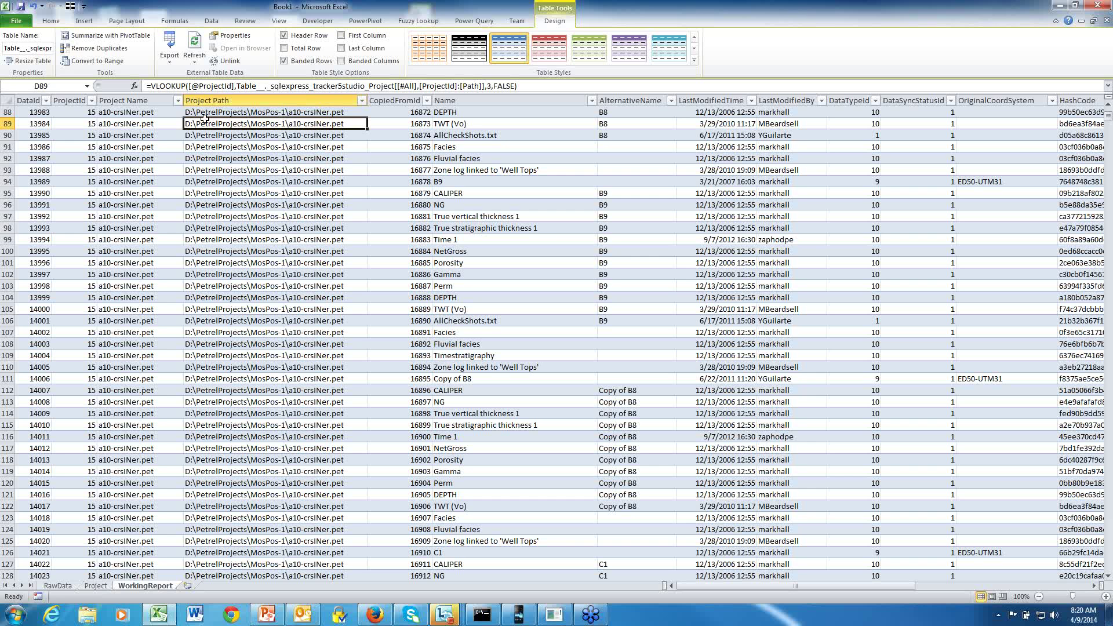
click(212, 22)
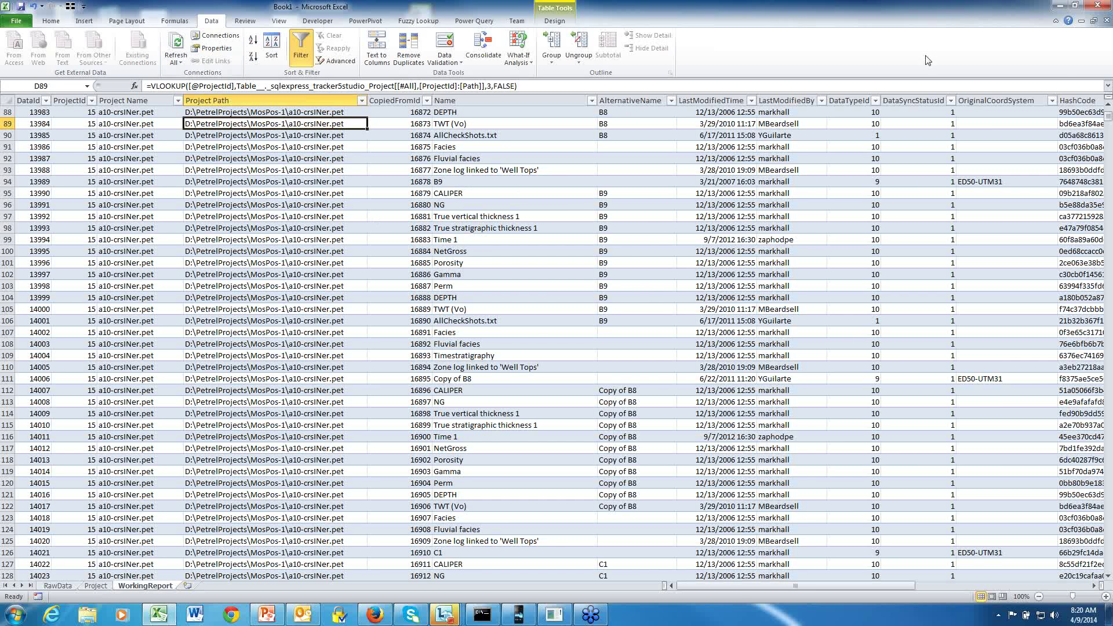
Switch to webinarToPresent.pptx in PowerPoint, present from the Connect to Tracker Via Excel slide and advance to its Tips and Tricks slide.
click(1058, 8)
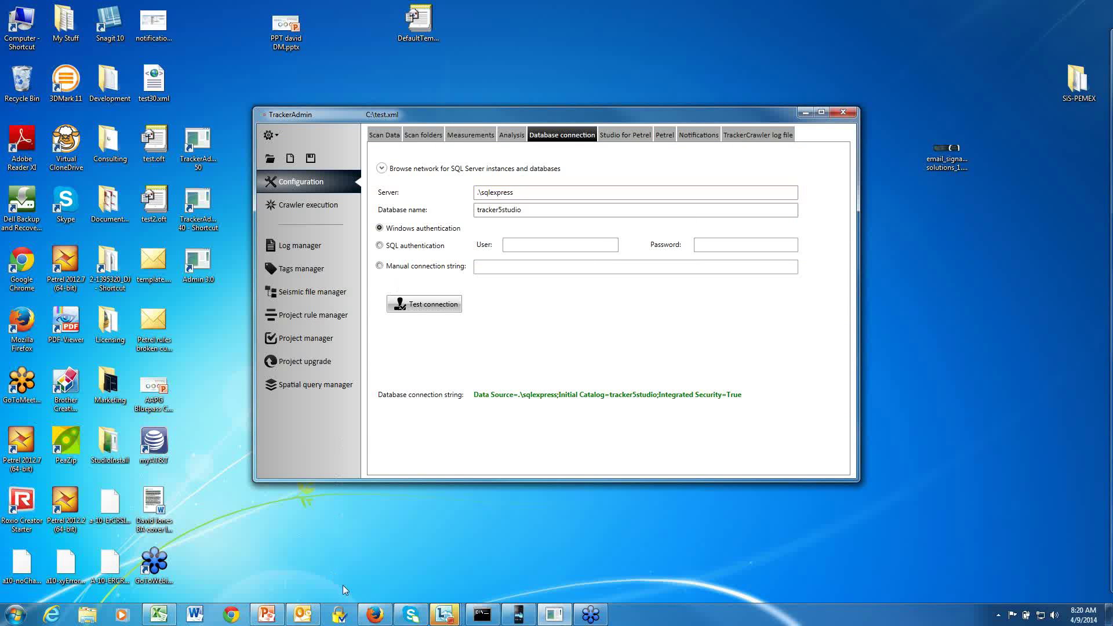
mouse_move(296, 623)
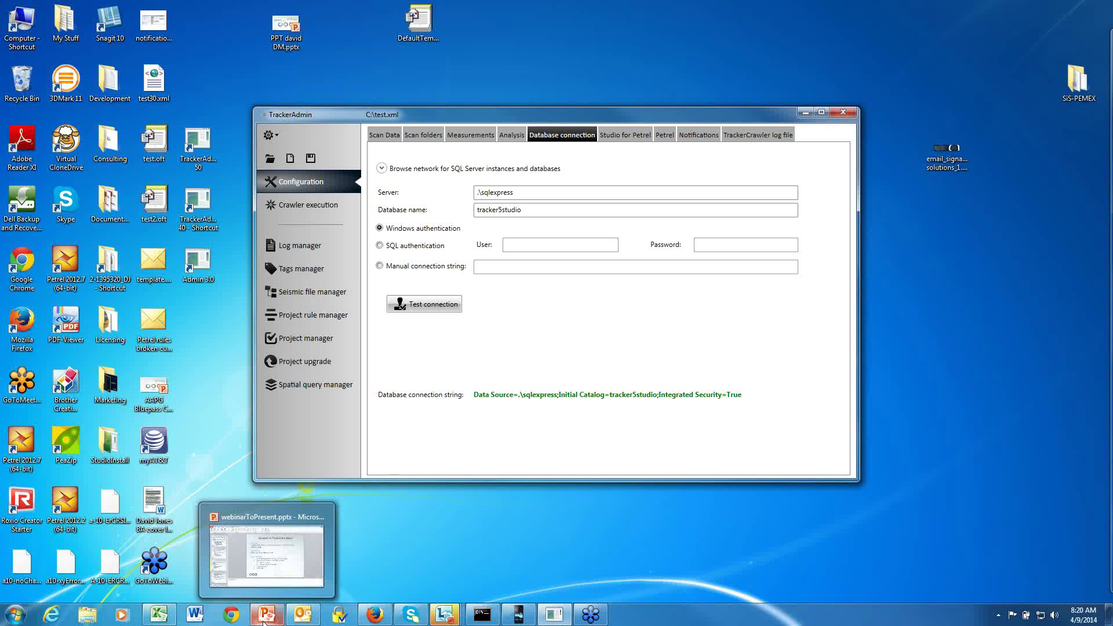
click(270, 618)
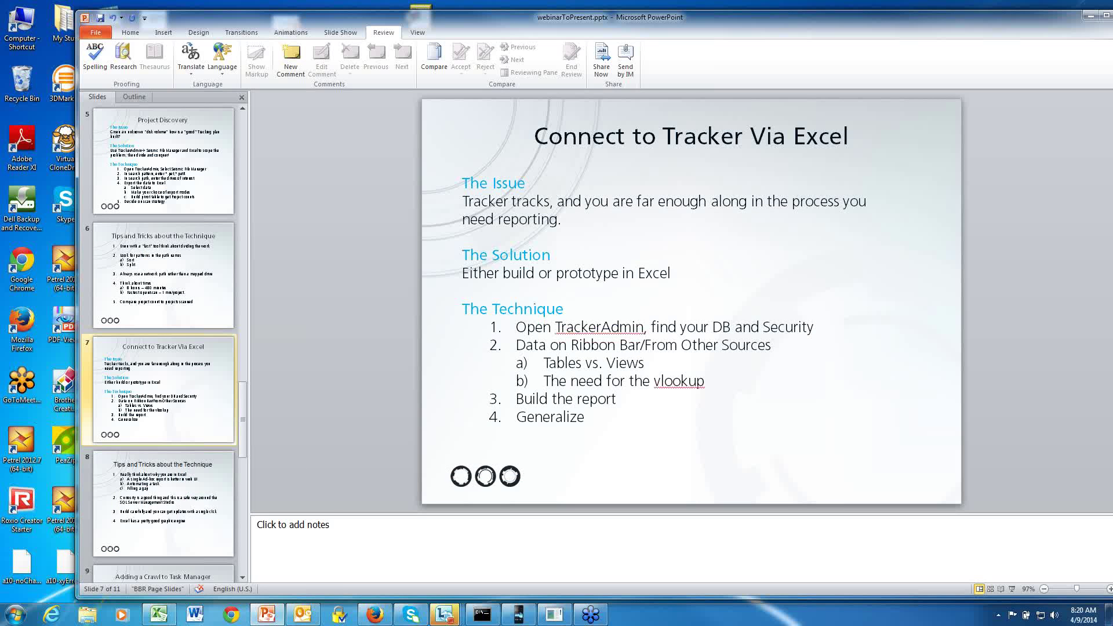
click(1012, 589)
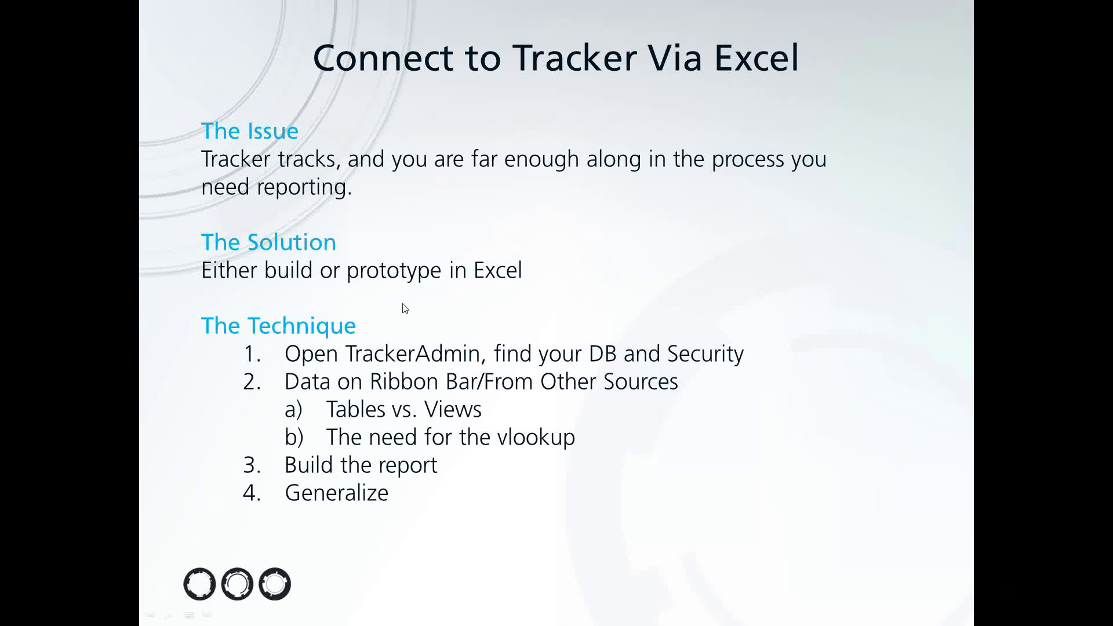
click(405, 307)
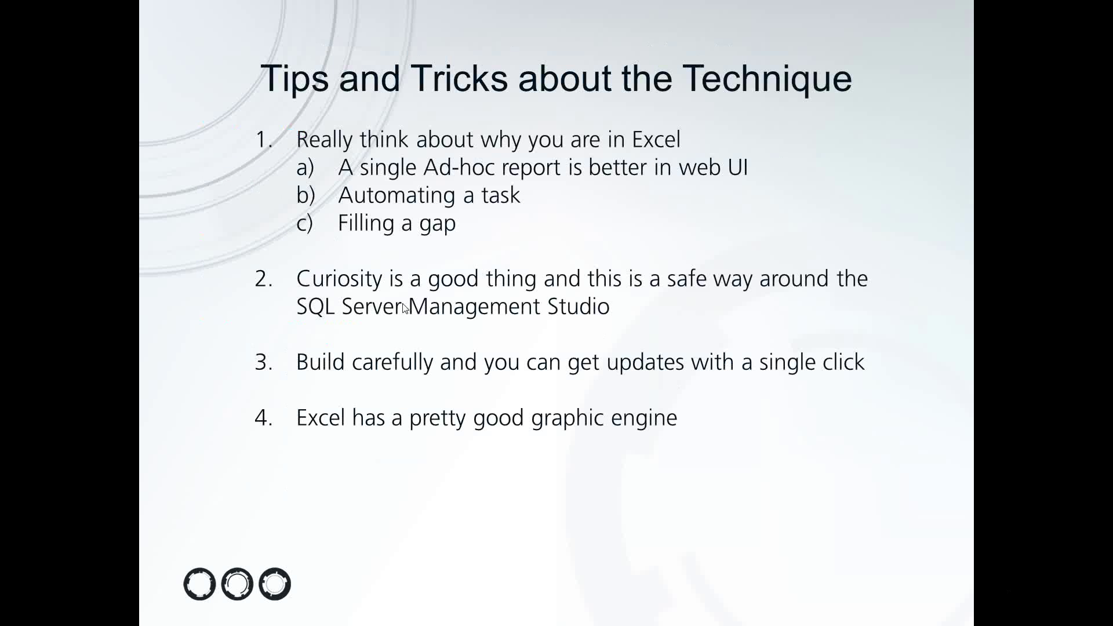
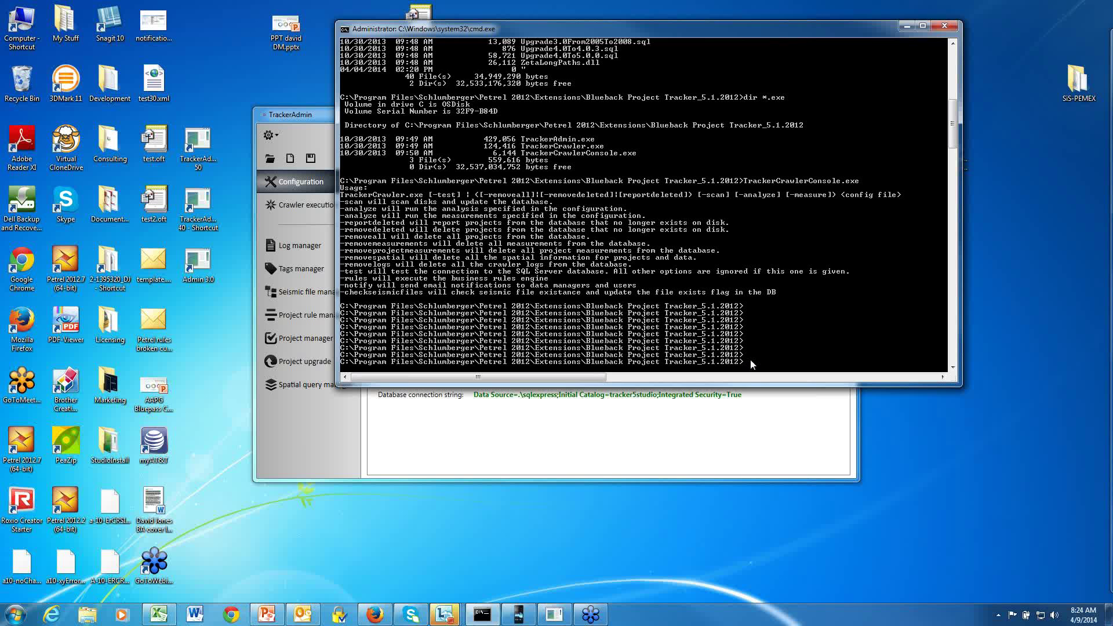
Run TrackerCrawlerConsole.exe without arguments in the command prompt to list its options, and move the console window aside.
key(Up)
key(Return)
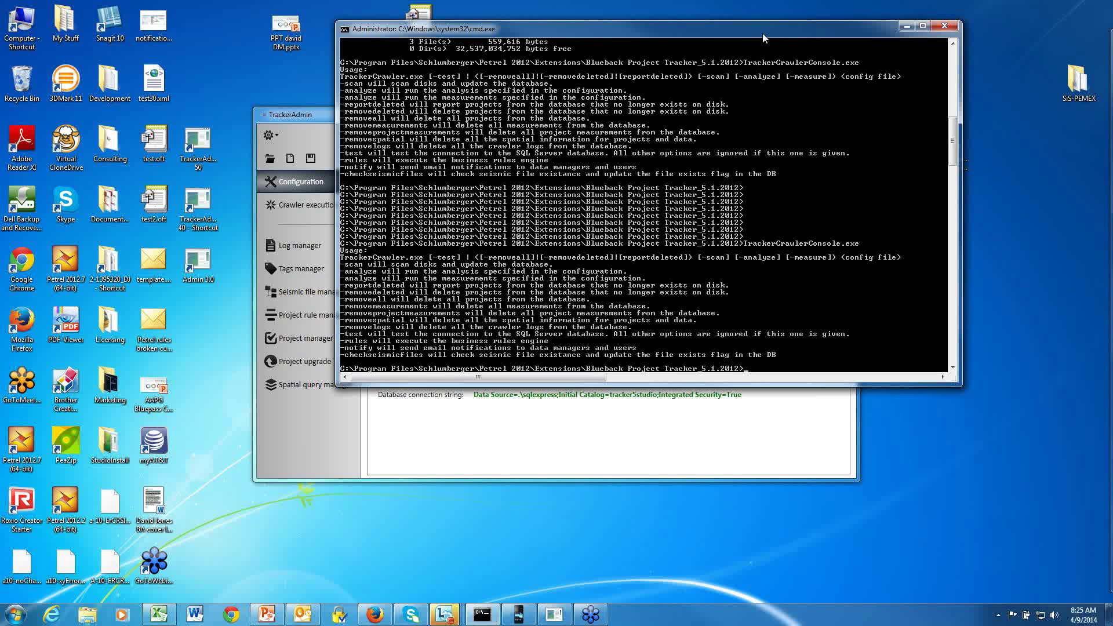
drag(763, 33, 819, 38)
In TrackerAdmin's TrackerCrawler log file settings, set the log template name to DemoWebinarTest.
click(315, 119)
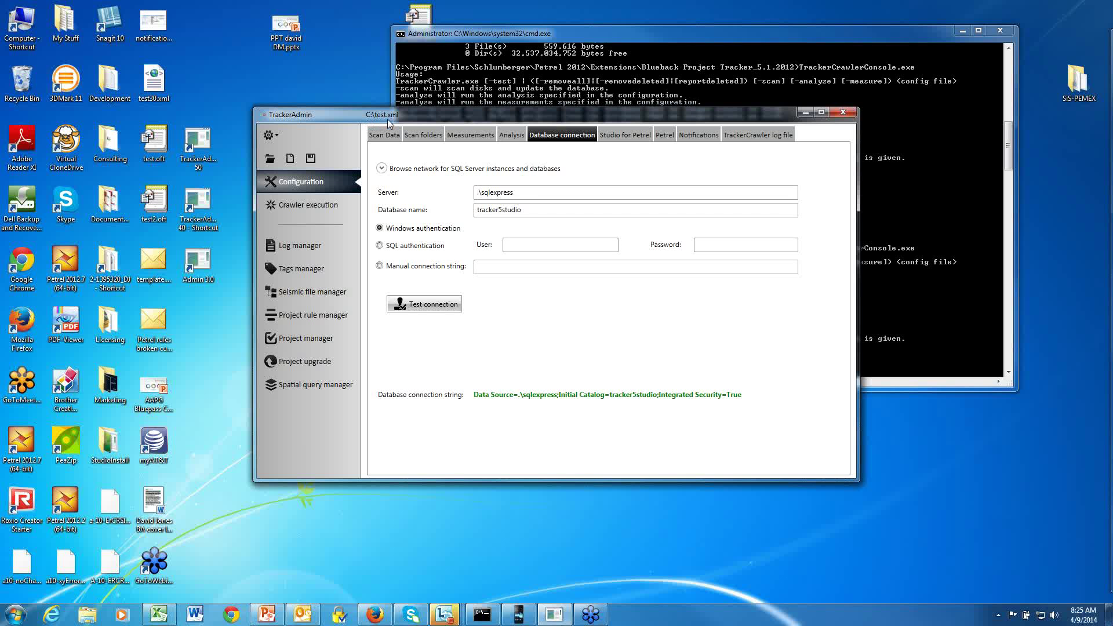
click(742, 137)
key(Tab)
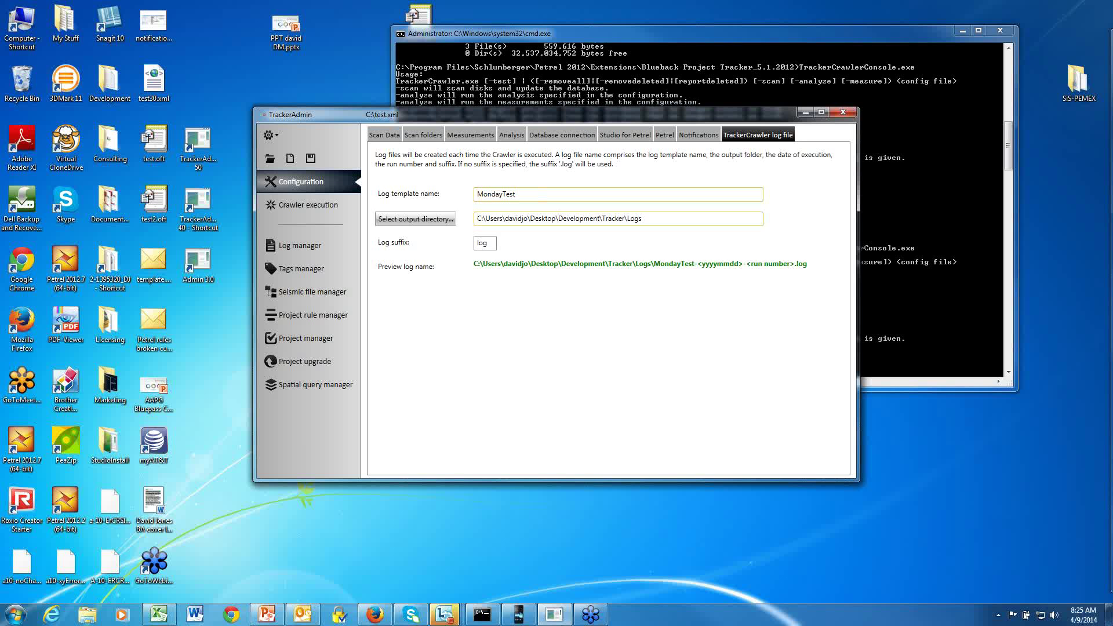
key(BackSpace)
key(BackSpace)
key(BackSpace)
key(BackSpace)
key(BackSpace)
key(BackSpace)
key(BackSpace)
key(BackSpace)
key(BackSpace)
key(BackSpace)
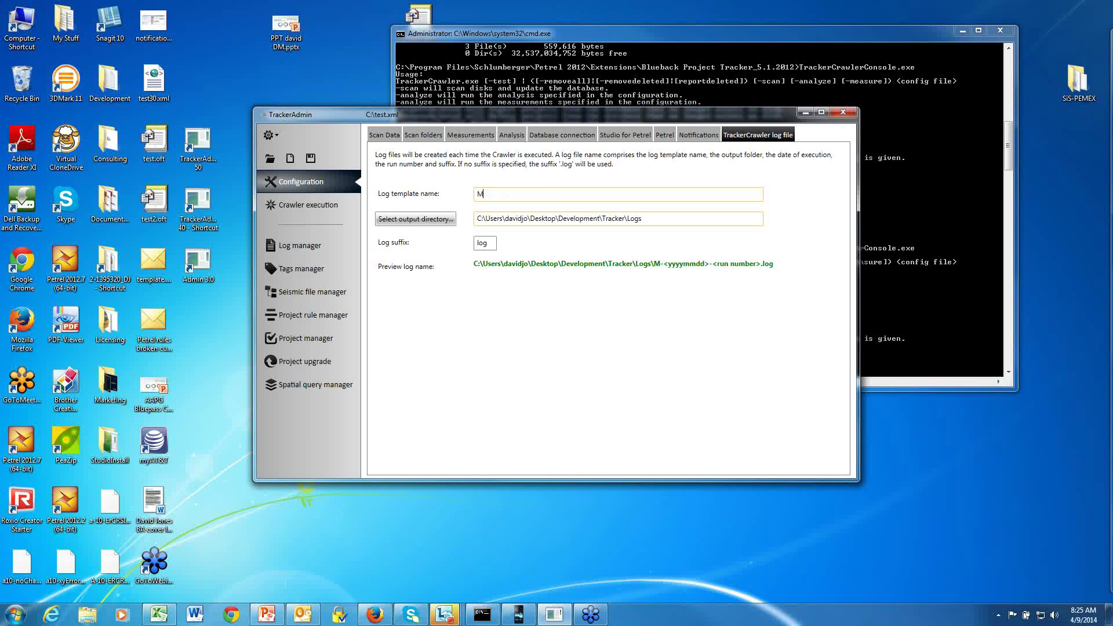
text(DemoWebin)
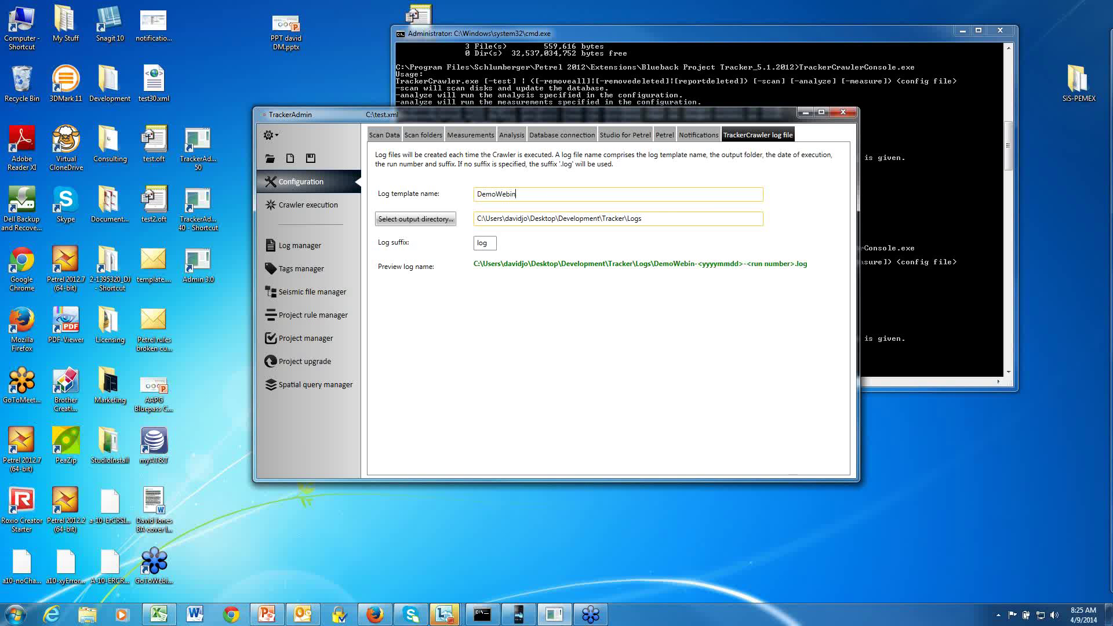
text(arTEst)
key(BackSpace)
key(BackSpace)
key(BackSpace)
text(est)
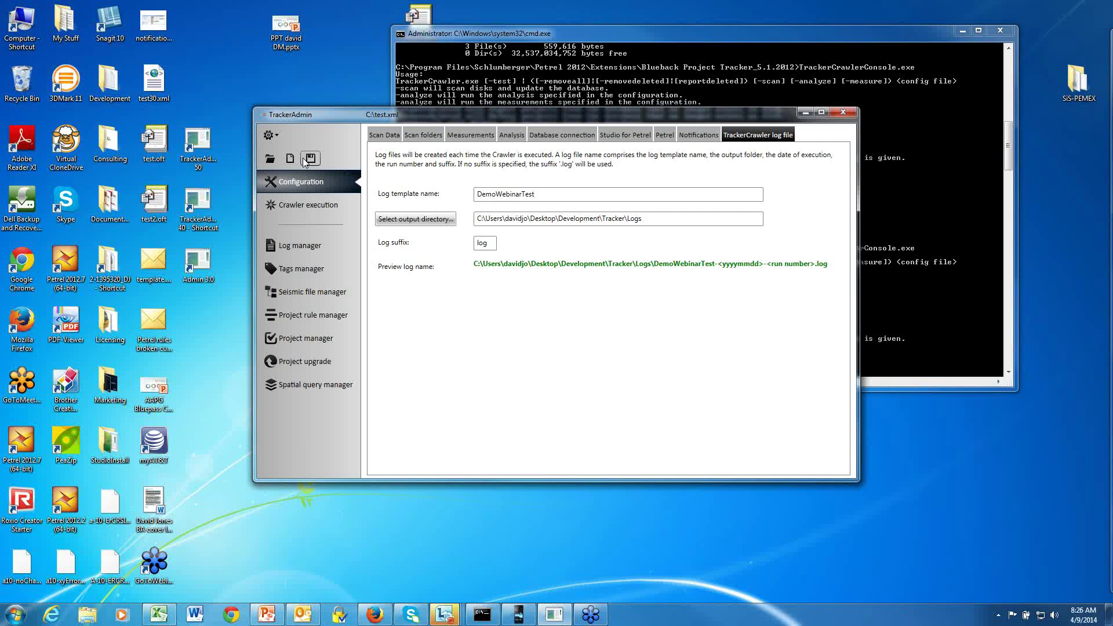
Find and open Windows Task Scheduler, minimize the TrackerAdmin and command prompt windows, and maximize the scheduler.
click(15, 614)
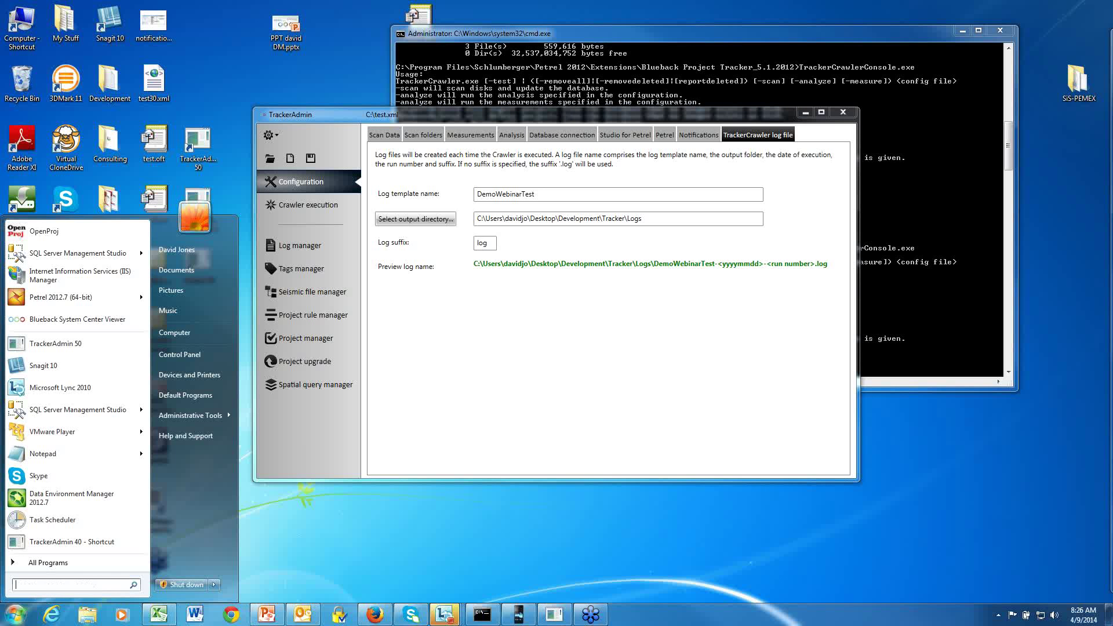
text(task sch)
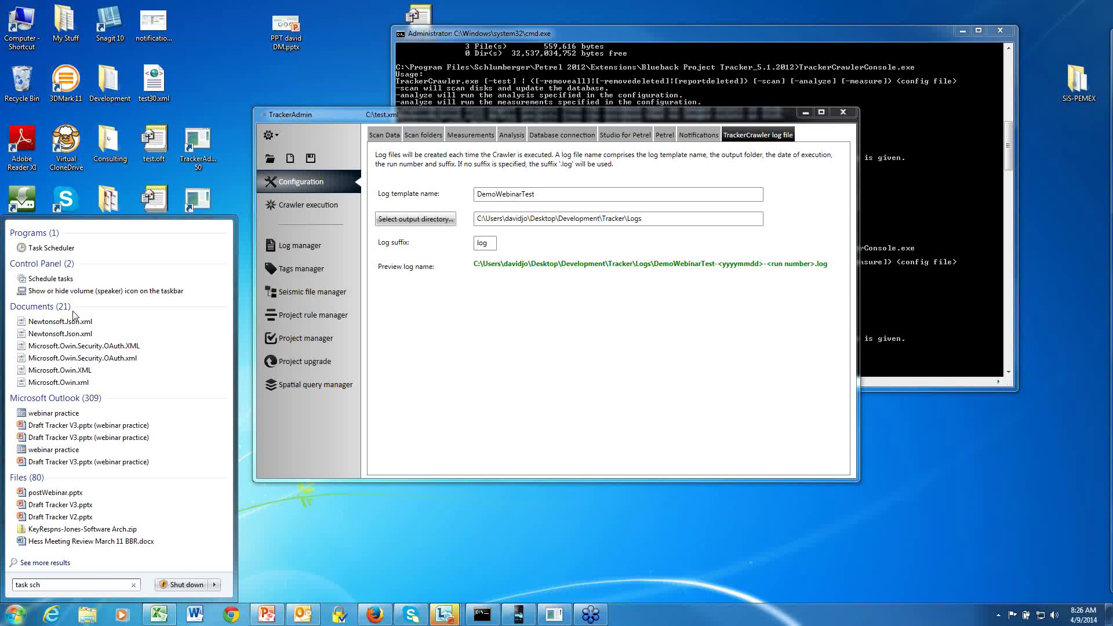
click(50, 250)
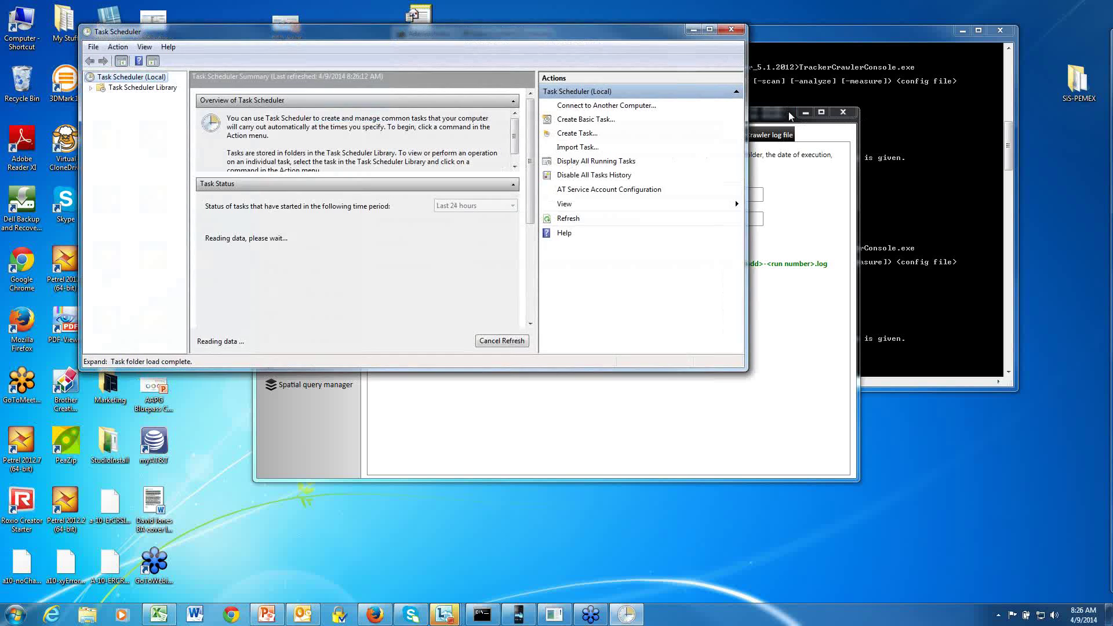
click(805, 112)
click(962, 30)
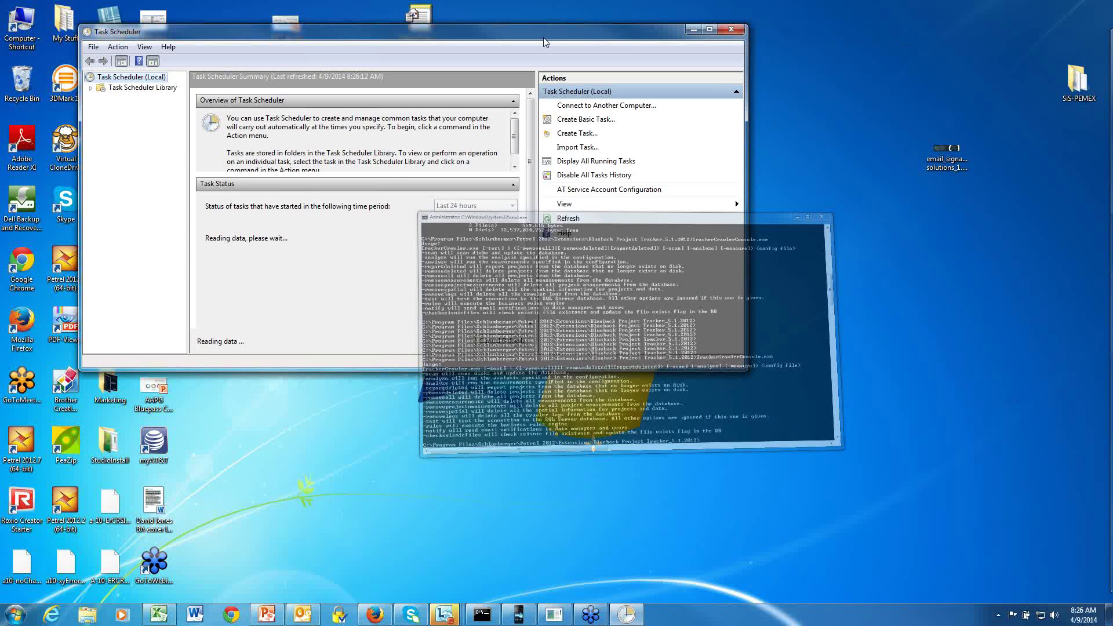
click(709, 30)
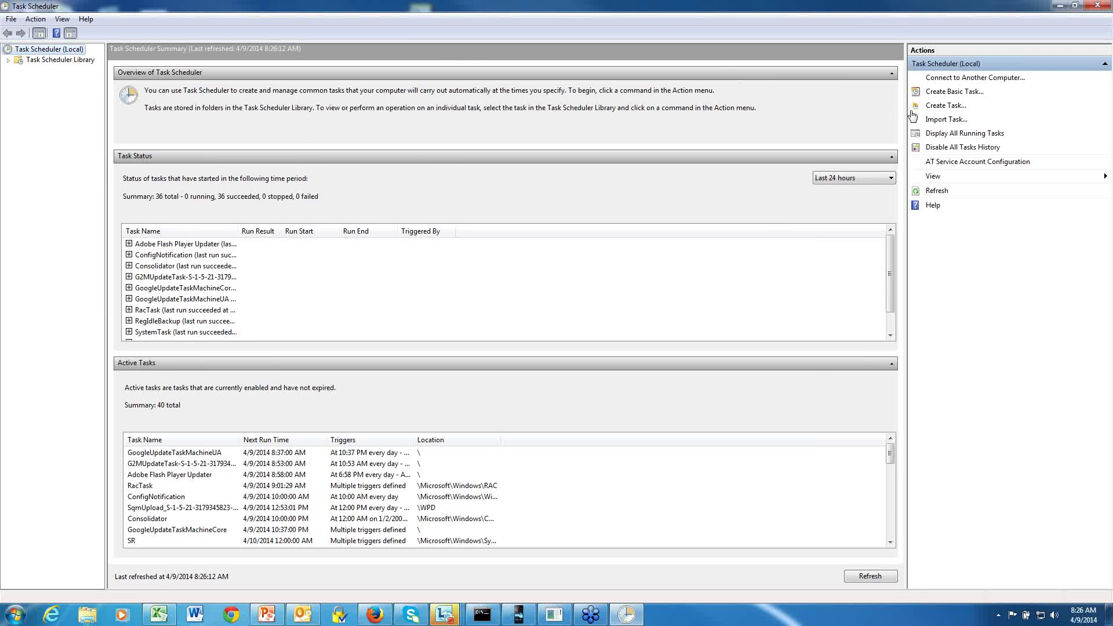
Create a basic task named "WebinarDemo Task" and continue to its trigger settings.
click(951, 93)
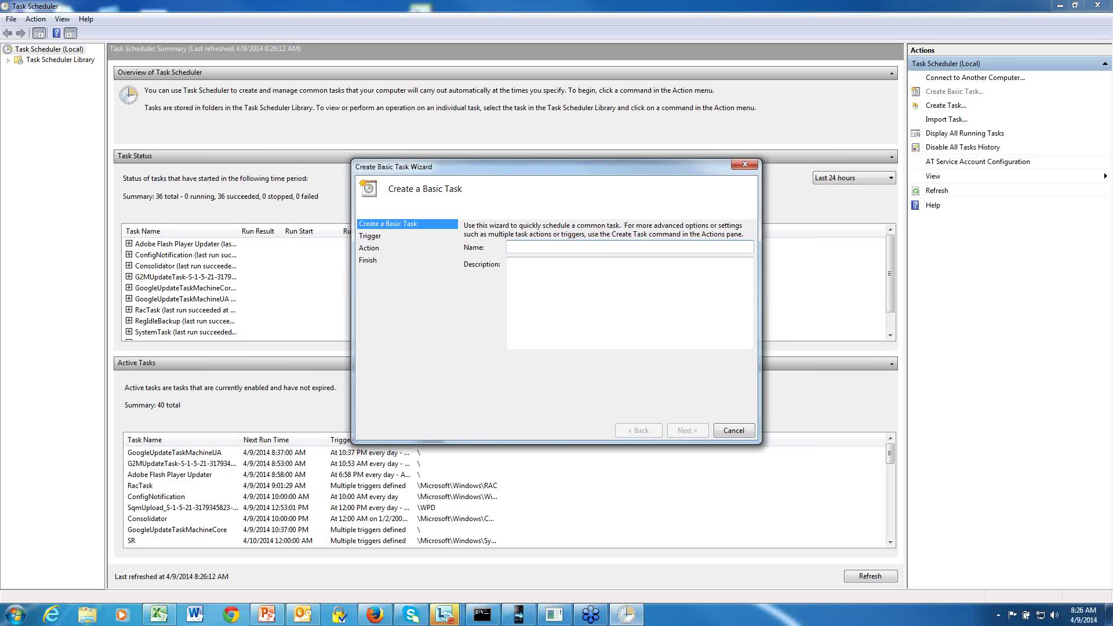
text(Webinat)
text(Demo Task)
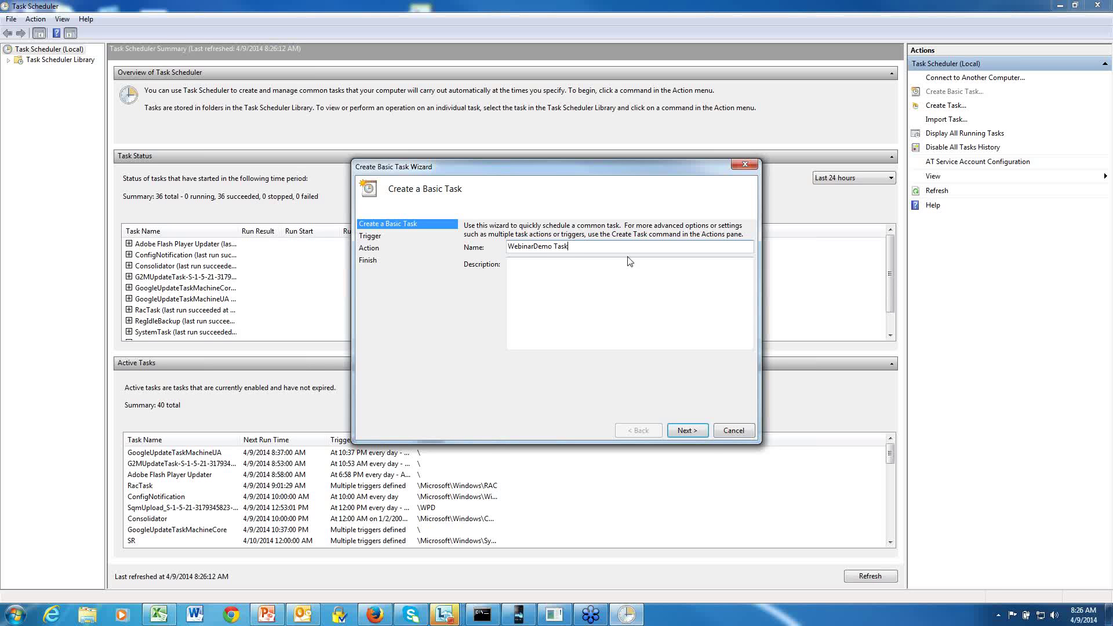
click(685, 432)
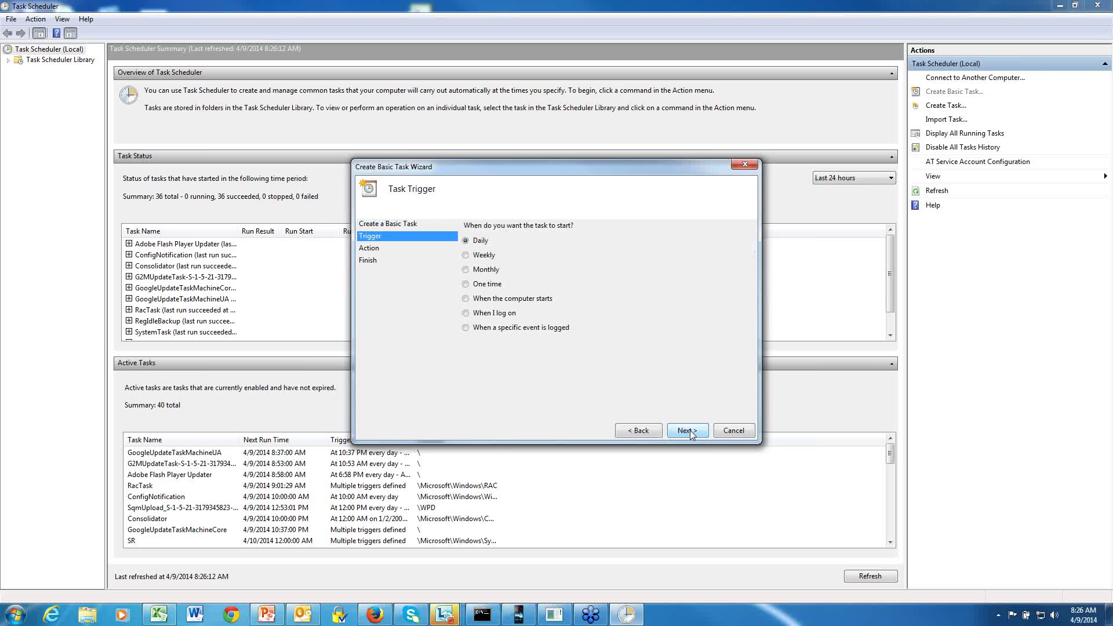
Give the task a weekly trigger that recurs every week on Sunday.
click(468, 256)
click(680, 432)
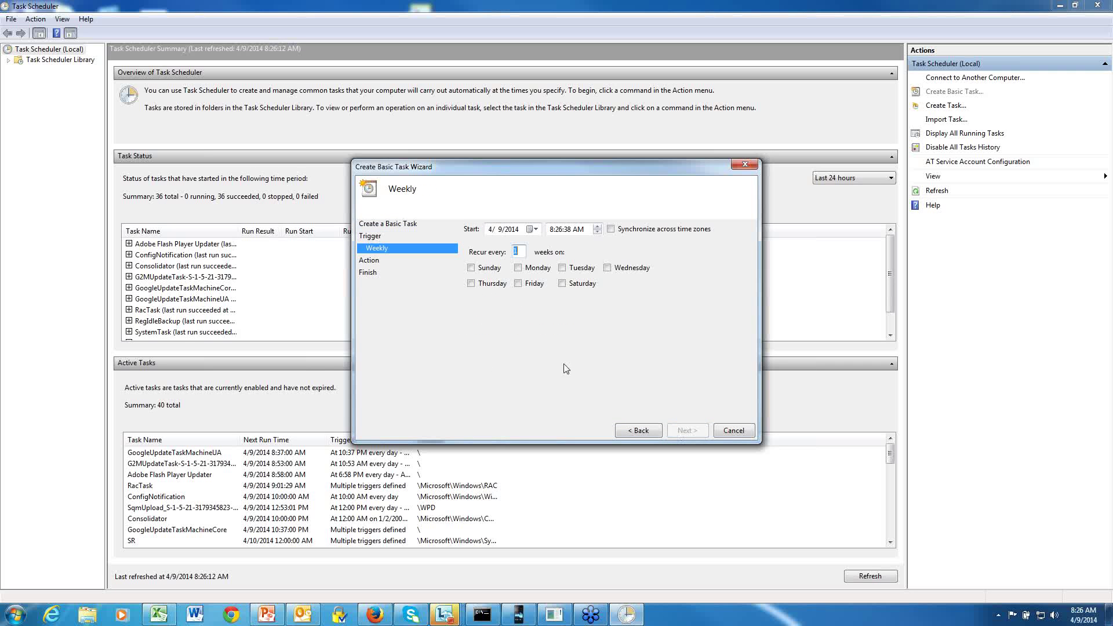
click(471, 268)
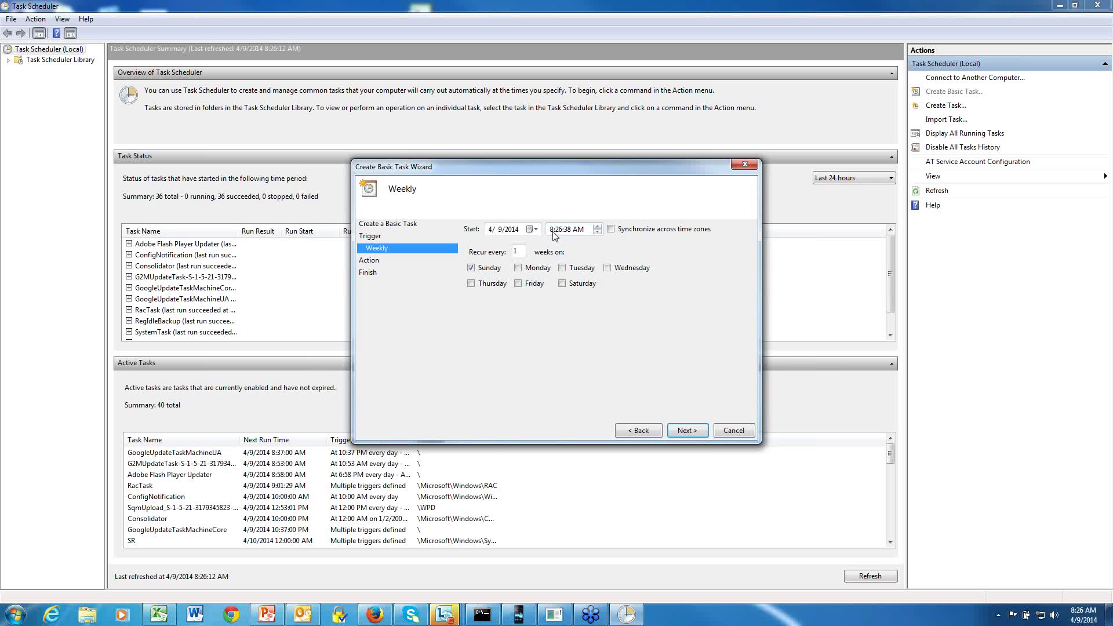
click(686, 431)
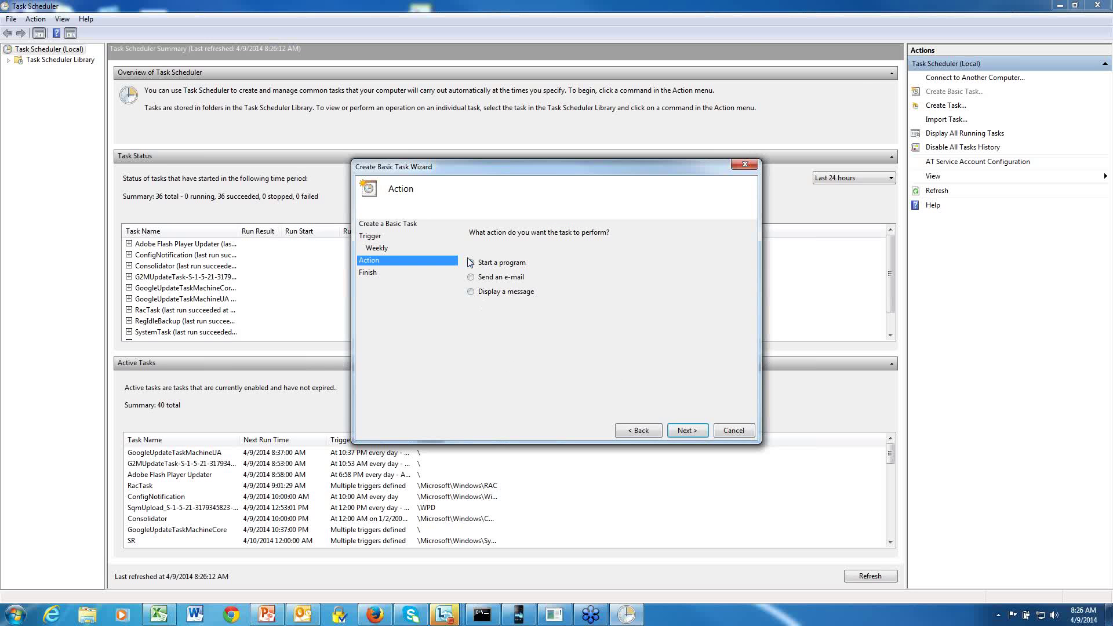
Have the task start a program, choosing TrackerCrawlerConsole.exe from the Blueback Project Tracker_5.1.2012 folder.
click(679, 430)
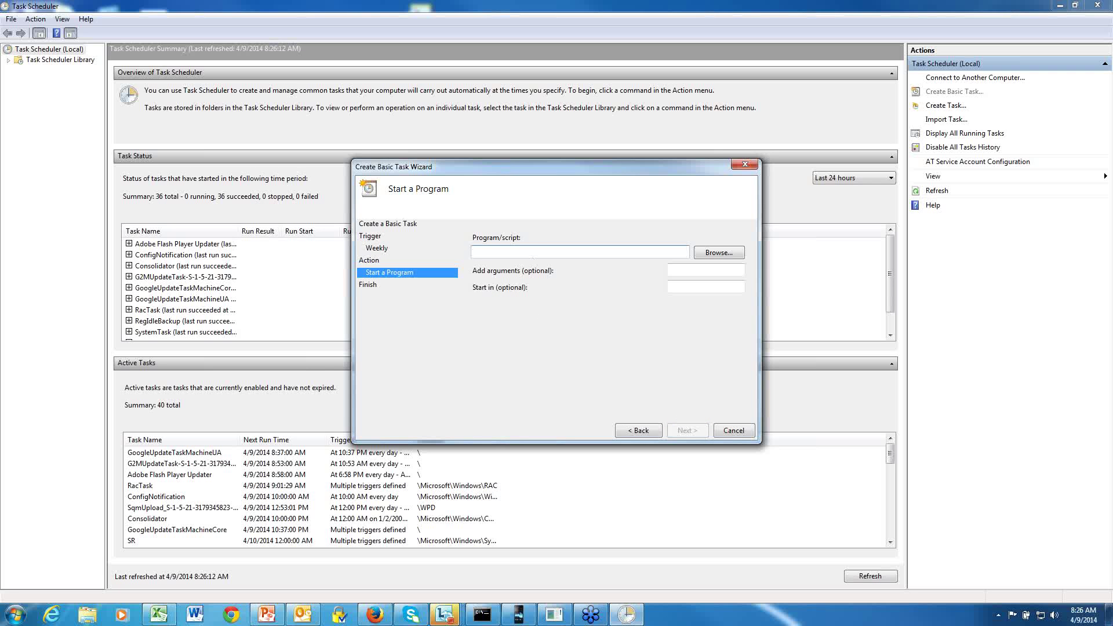
click(717, 254)
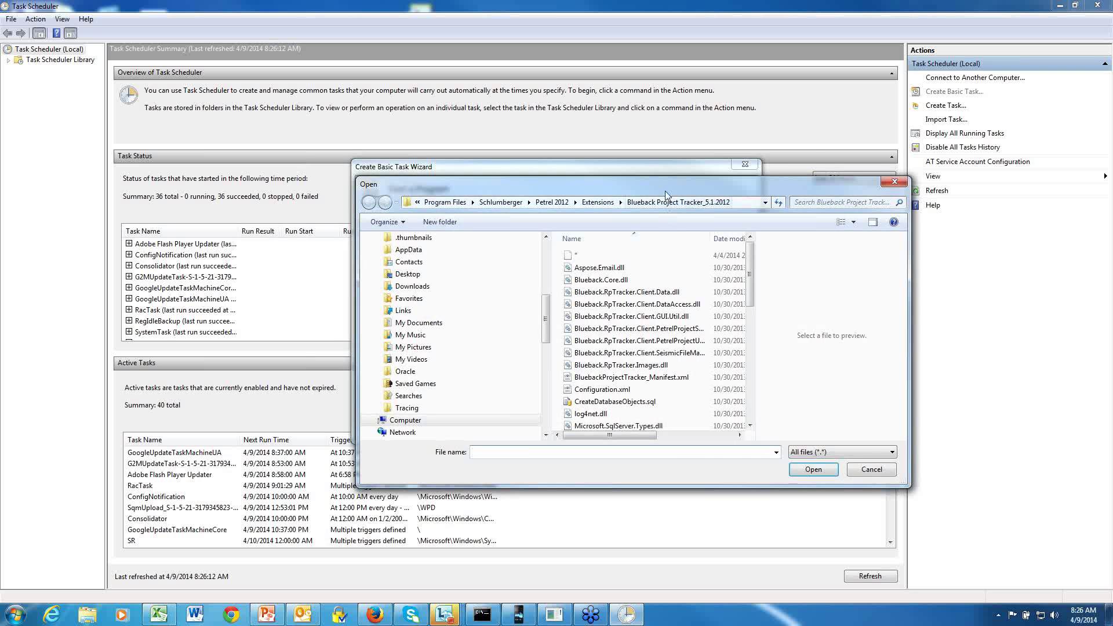
drag(666, 181, 715, 124)
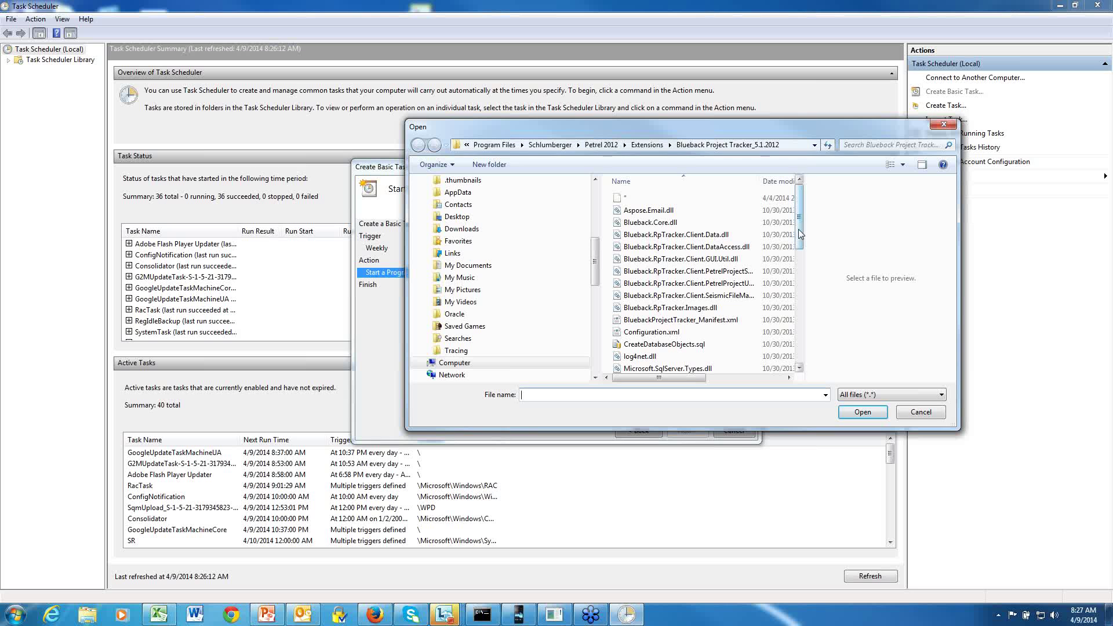
drag(961, 437, 1058, 515)
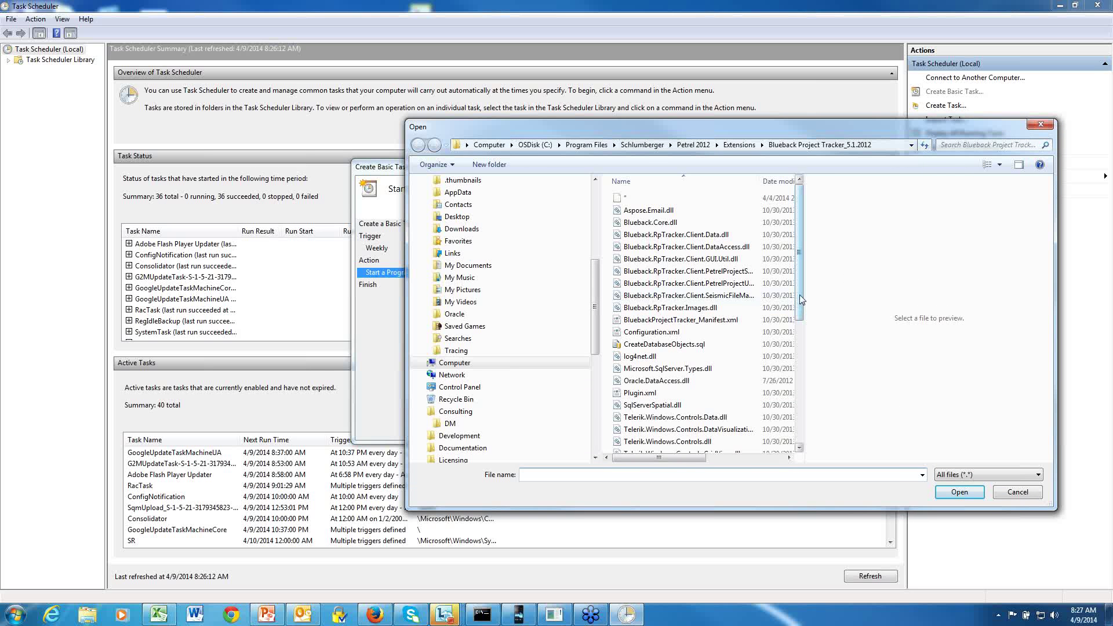
drag(799, 294, 797, 401)
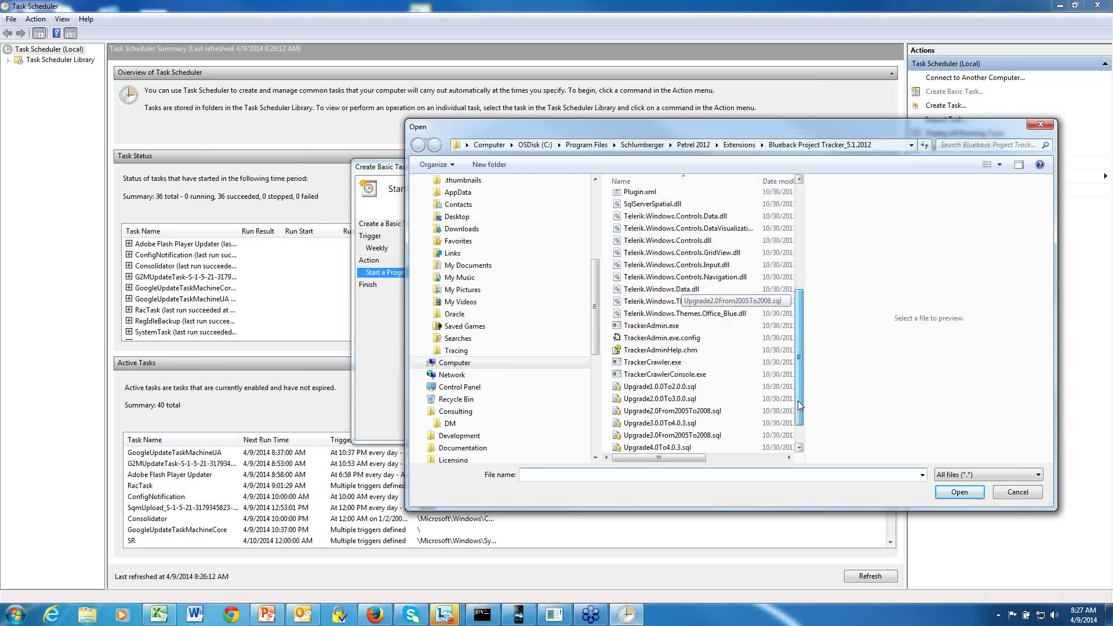
click(665, 376)
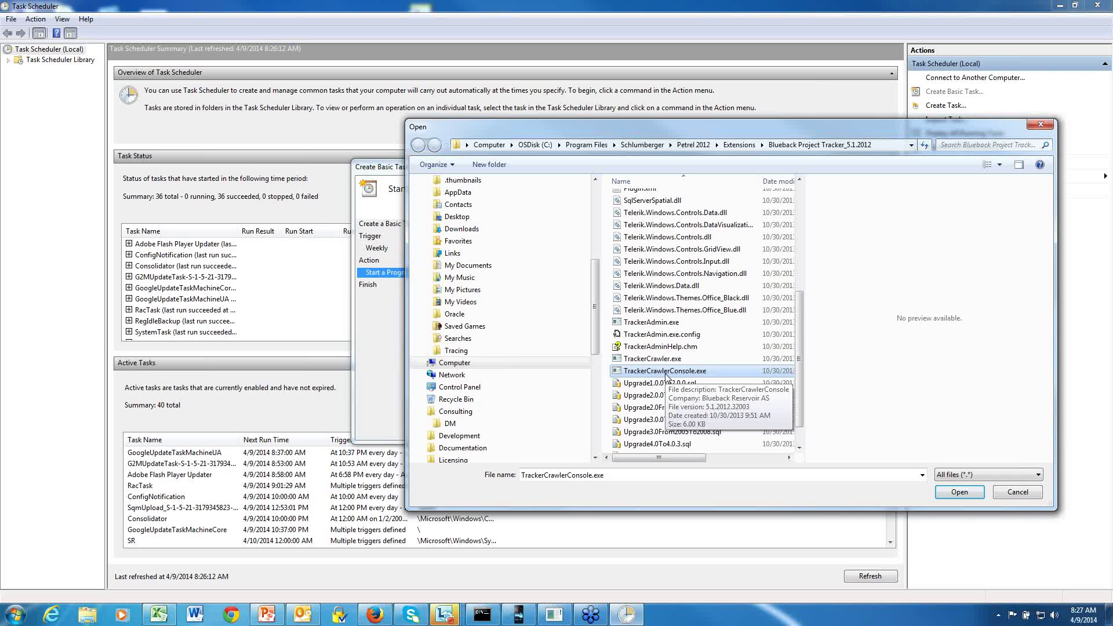
click(962, 494)
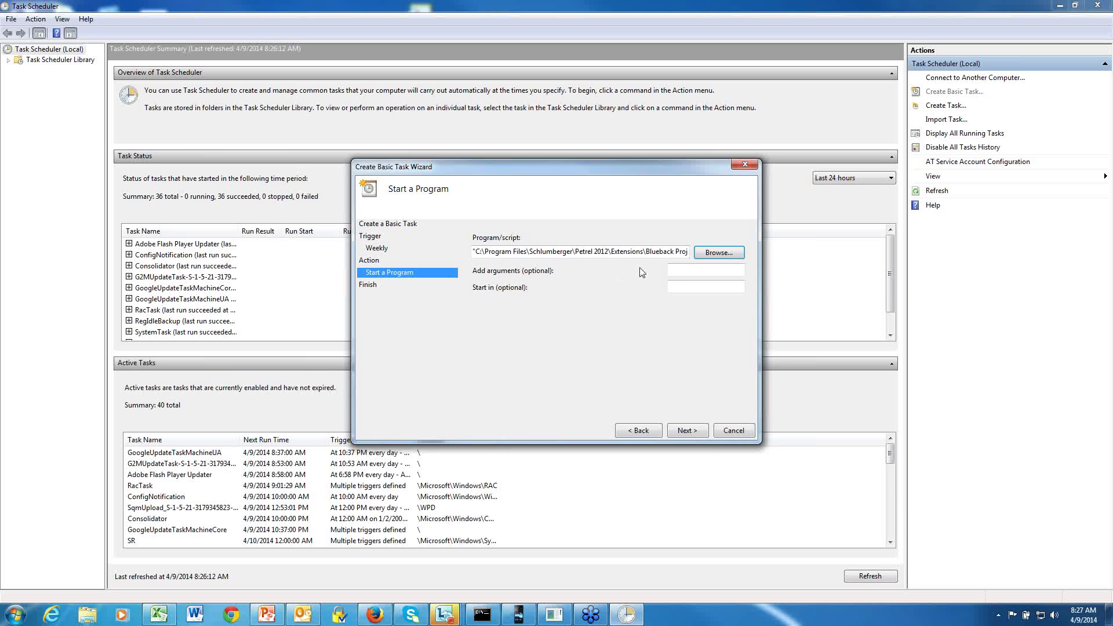
Add the arguments "-test c:\test.xml" to the program action and finish creating the basic task.
click(670, 271)
text(-test c)
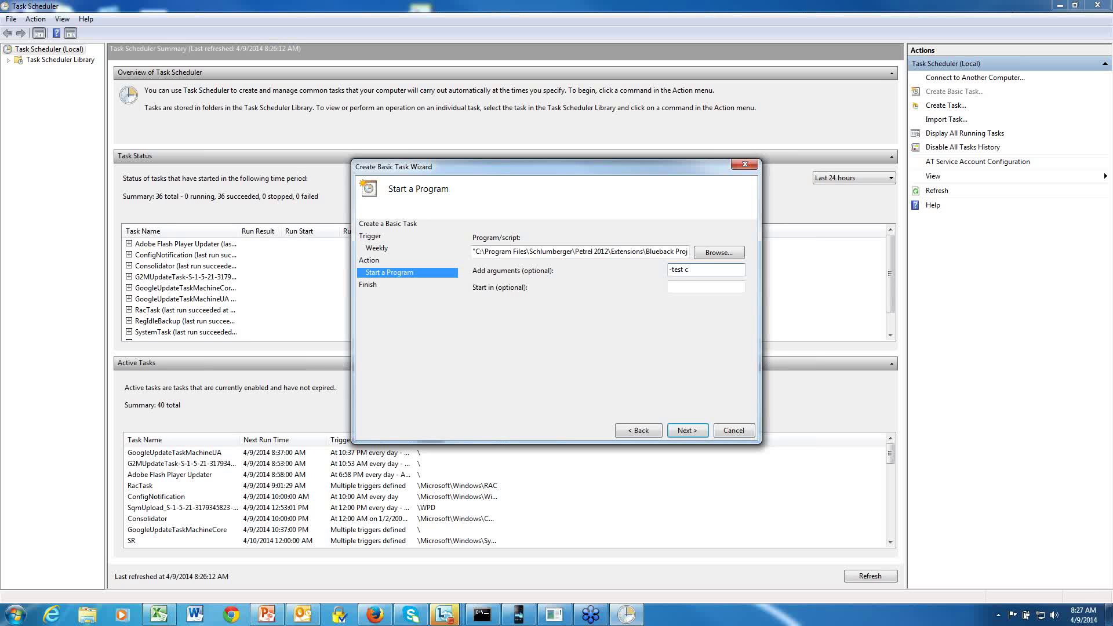
text(\test.xml)
click(694, 433)
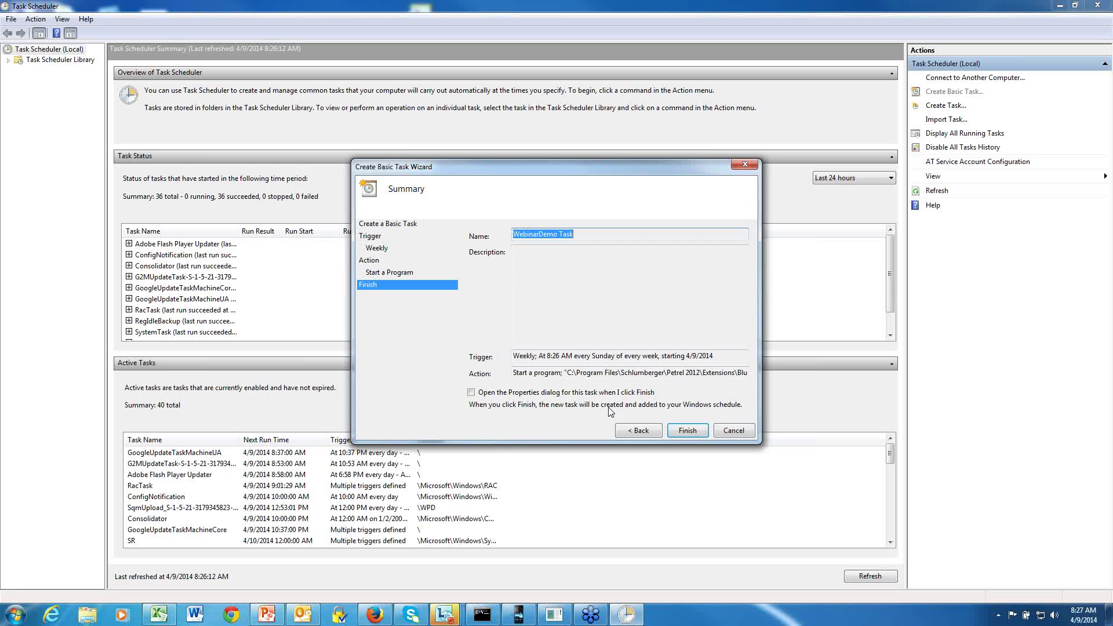
click(702, 436)
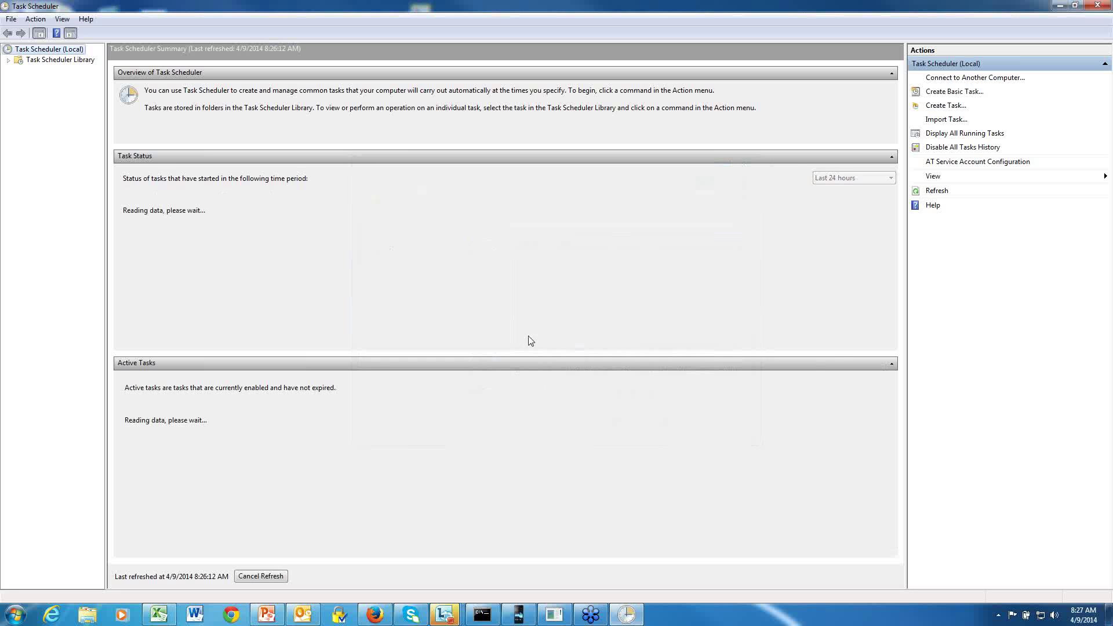
Show the Task Scheduler Library, widen its Name column, and run WebinarDemo Task manually.
click(46, 61)
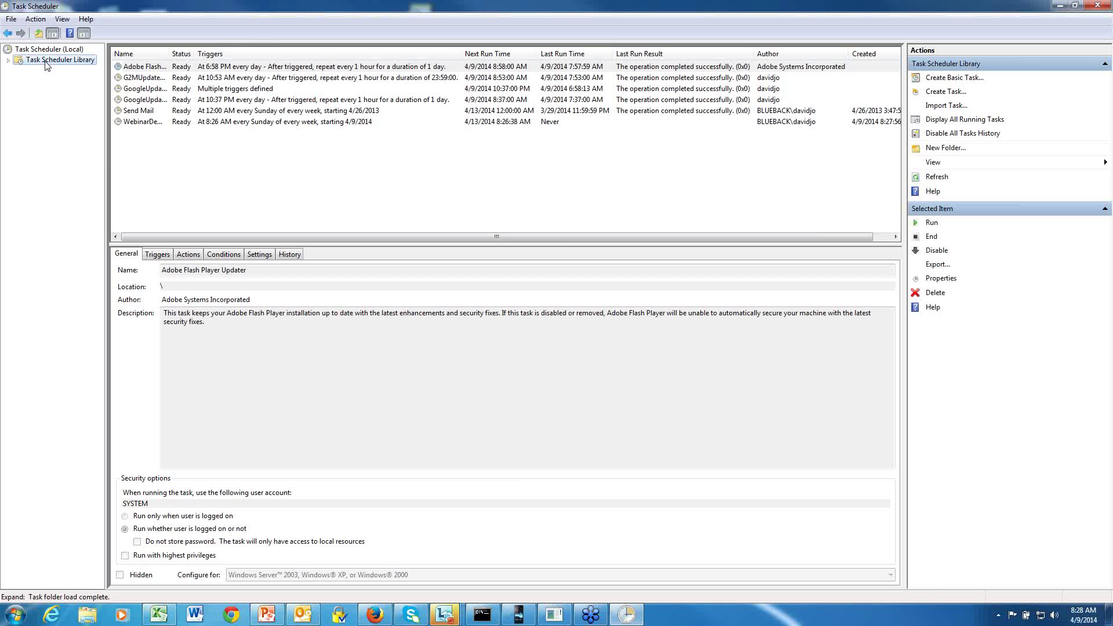
click(169, 50)
drag(169, 50, 228, 50)
click(176, 121)
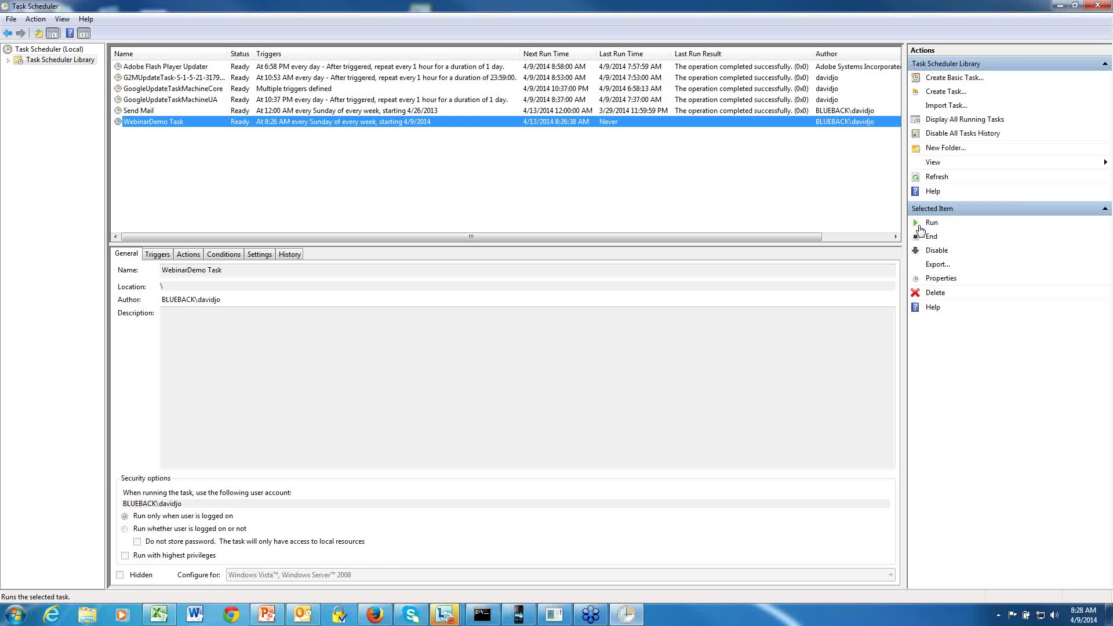
right_click(704, 121)
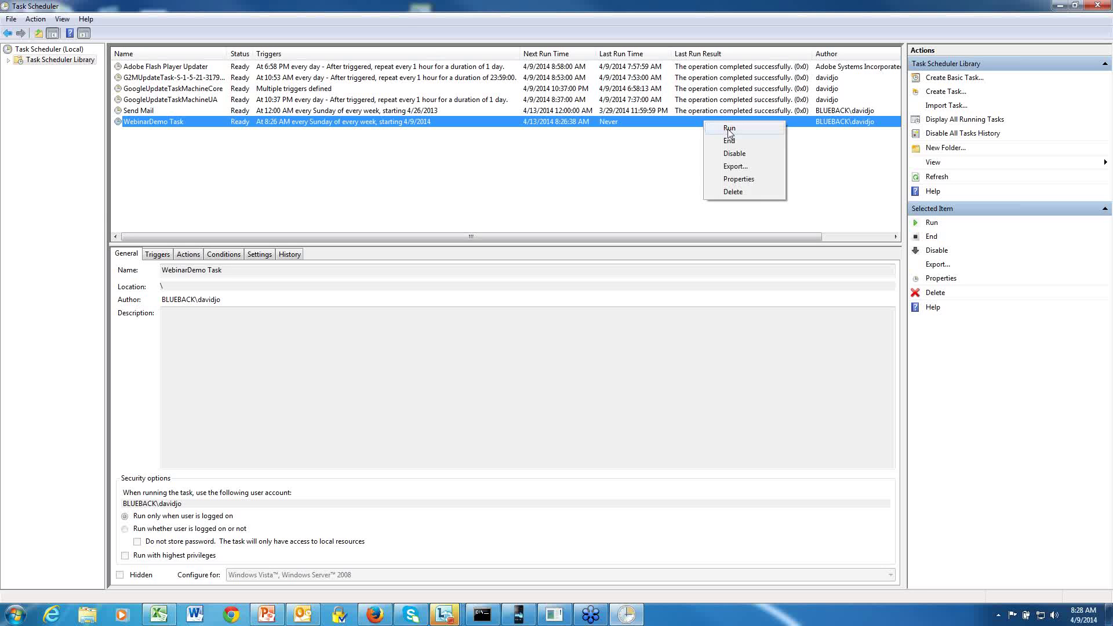
click(729, 128)
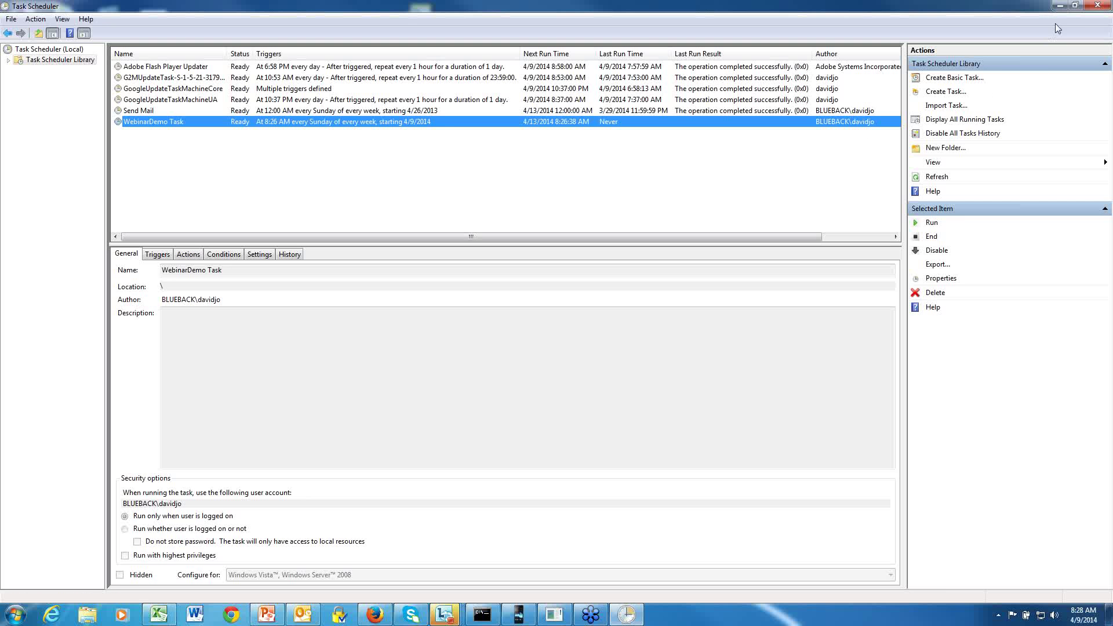
Minimize the scheduler, switch to TrackerAdmin, and open the newest DemoWebinarTest log from the log manager, sorted by date added.
click(1059, 6)
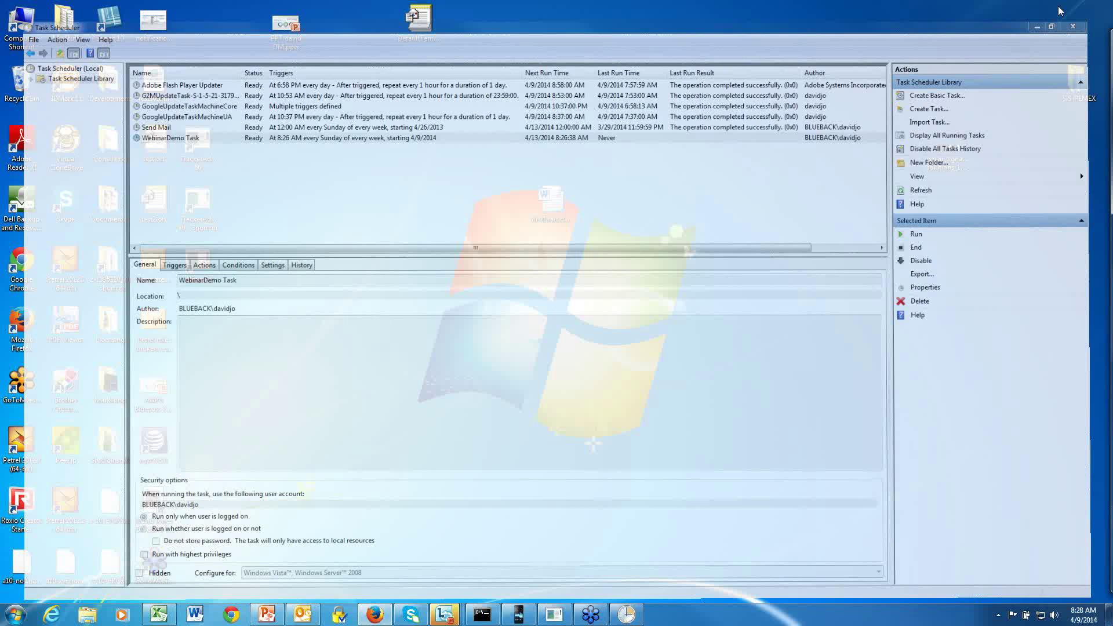
click(554, 615)
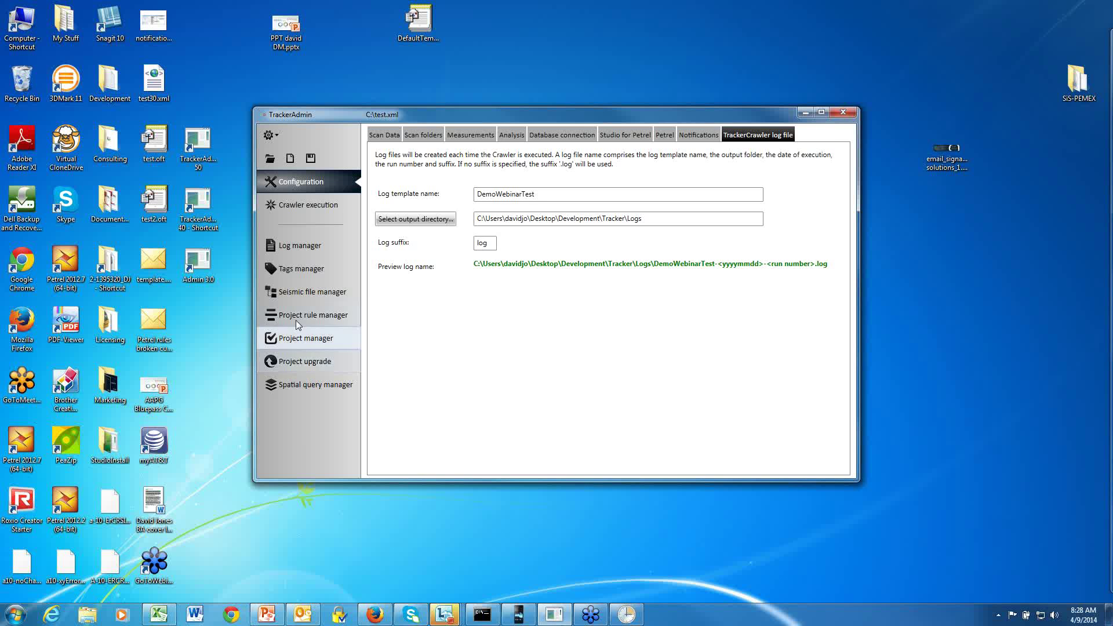
click(291, 253)
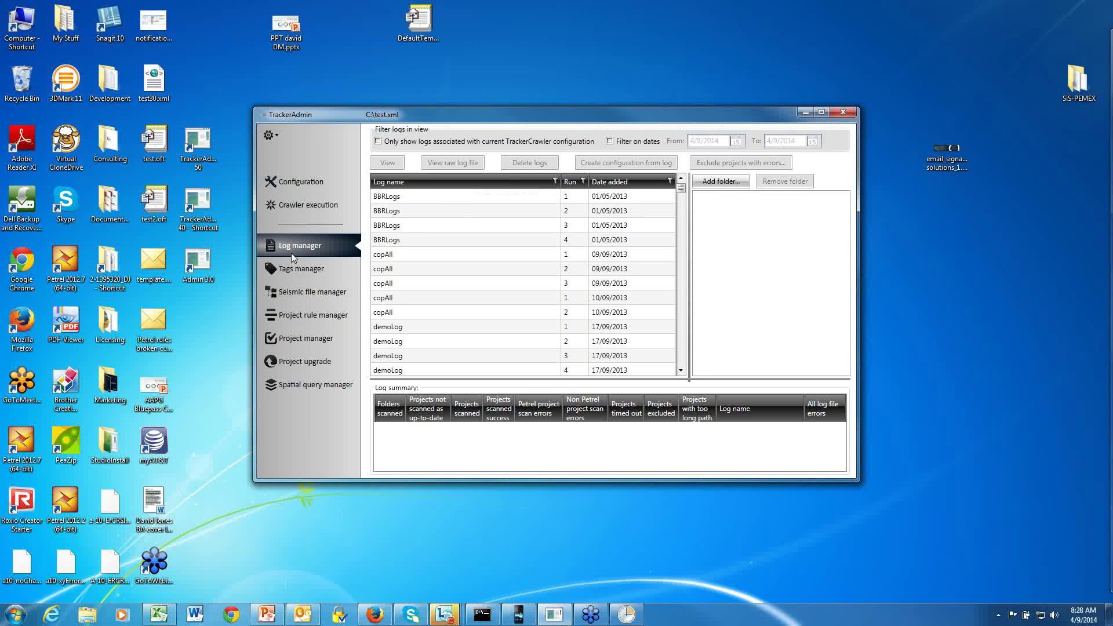
click(621, 188)
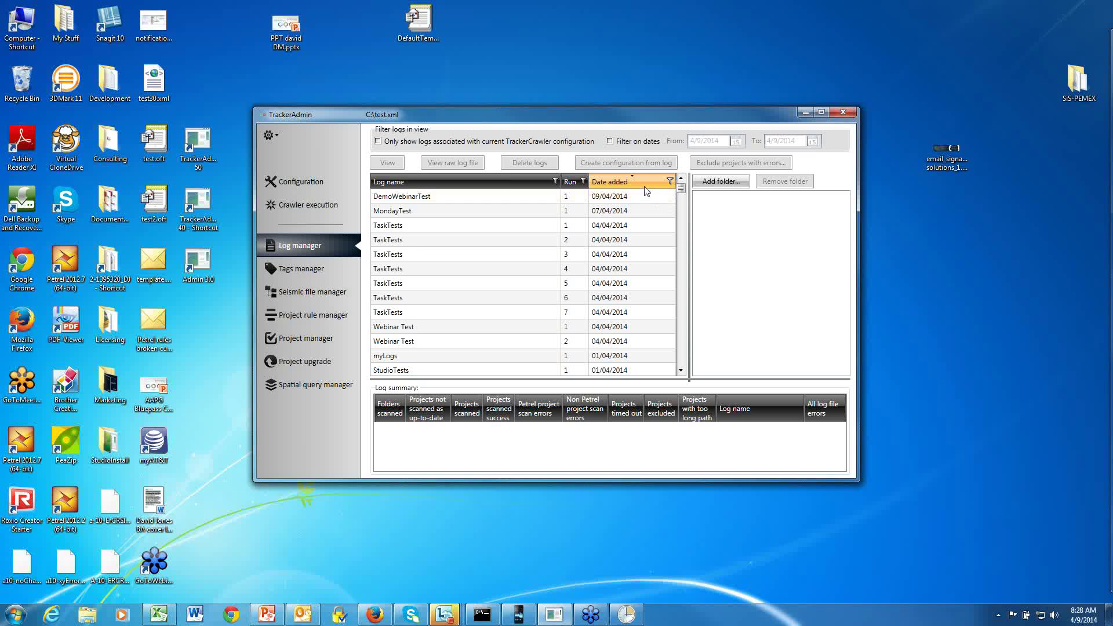
click(619, 200)
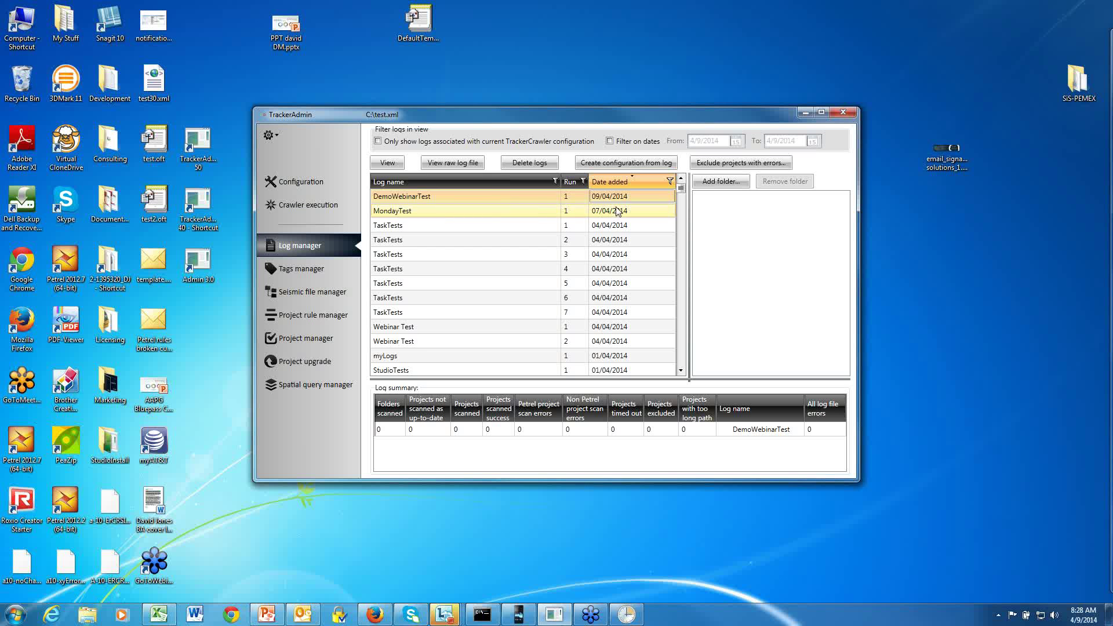
double_click(500, 197)
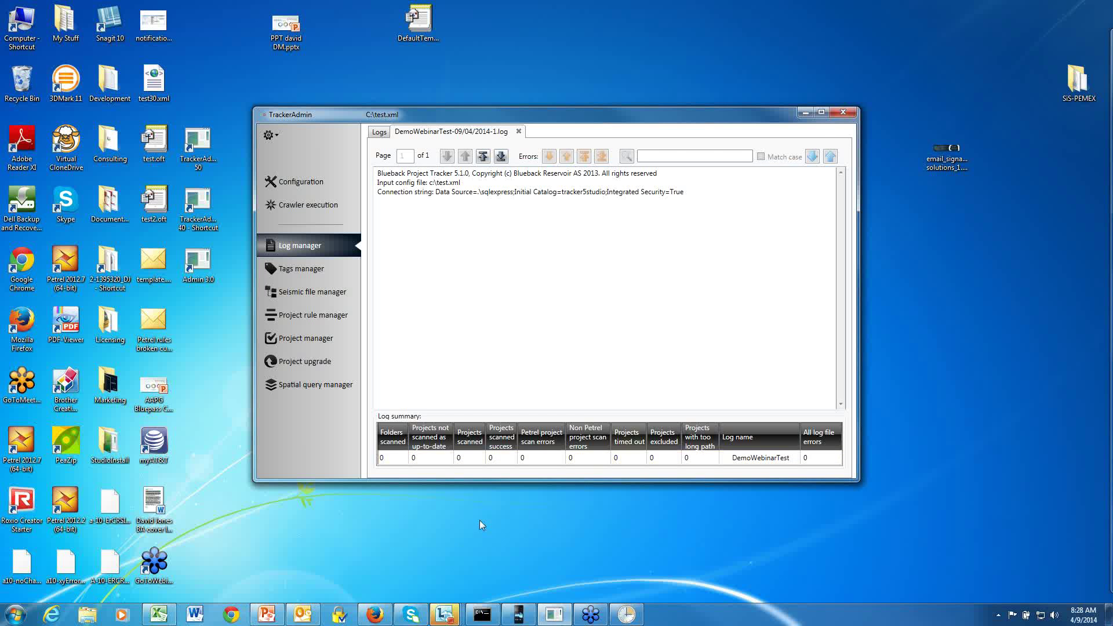
Switch to the webinarToPresent.pptx presentation in PowerPoint, start the slide show from slide 9, and advance to the Tips and Tricks slide.
mouse_move(258, 618)
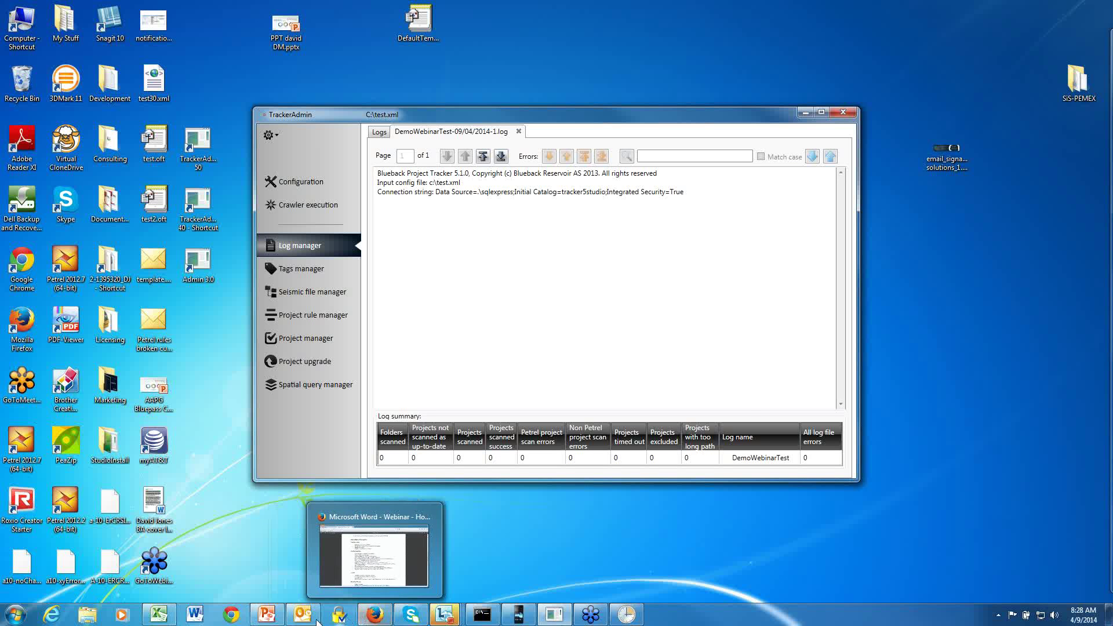
click(266, 616)
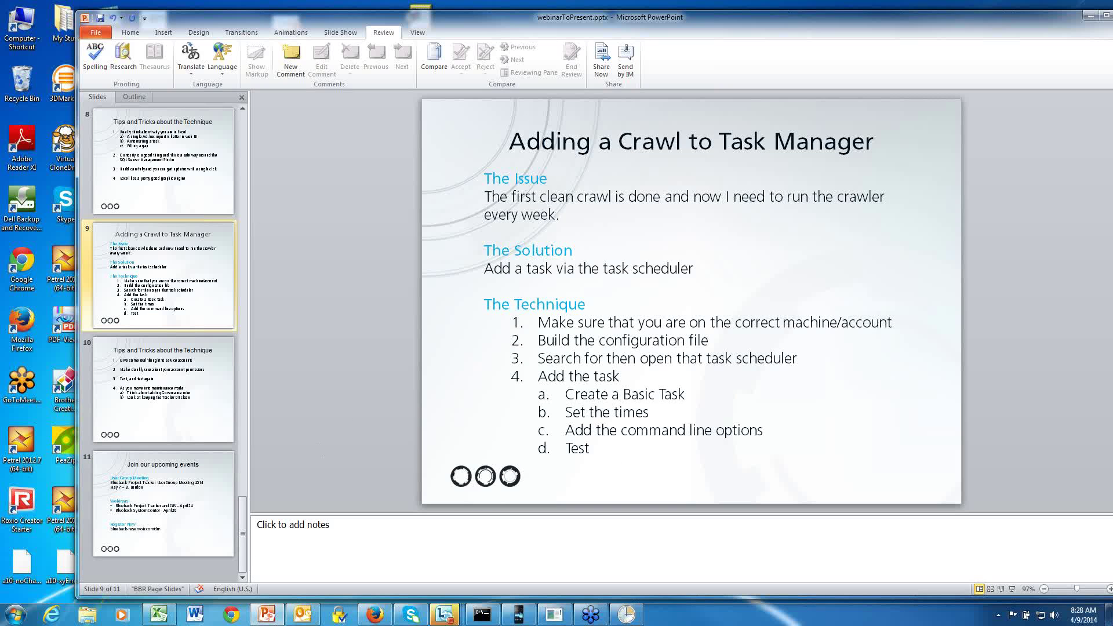
click(1013, 591)
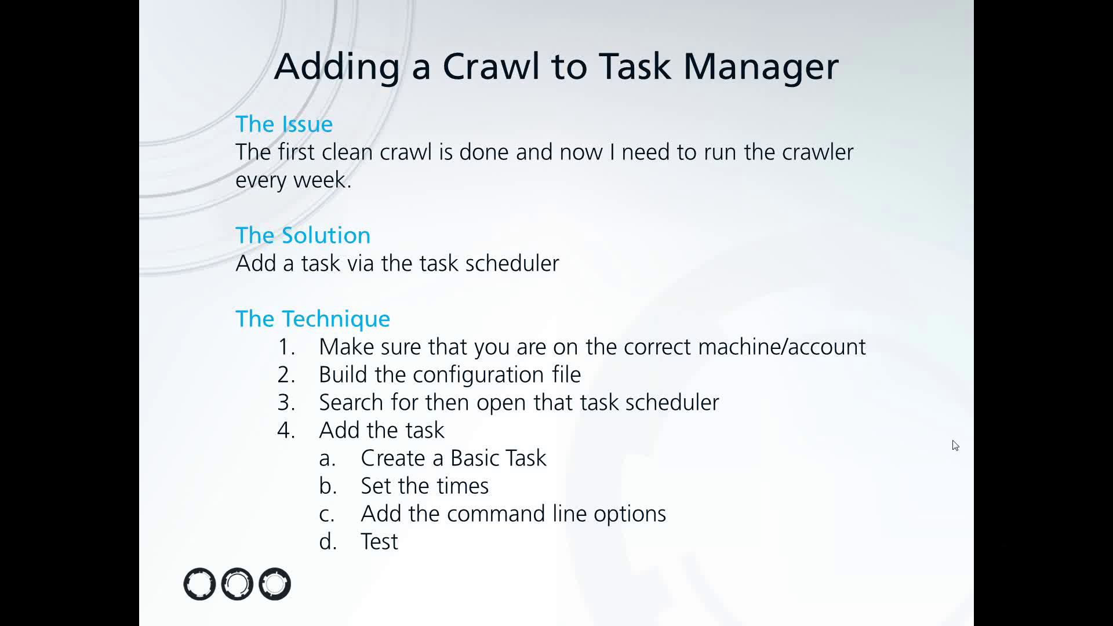
click(955, 445)
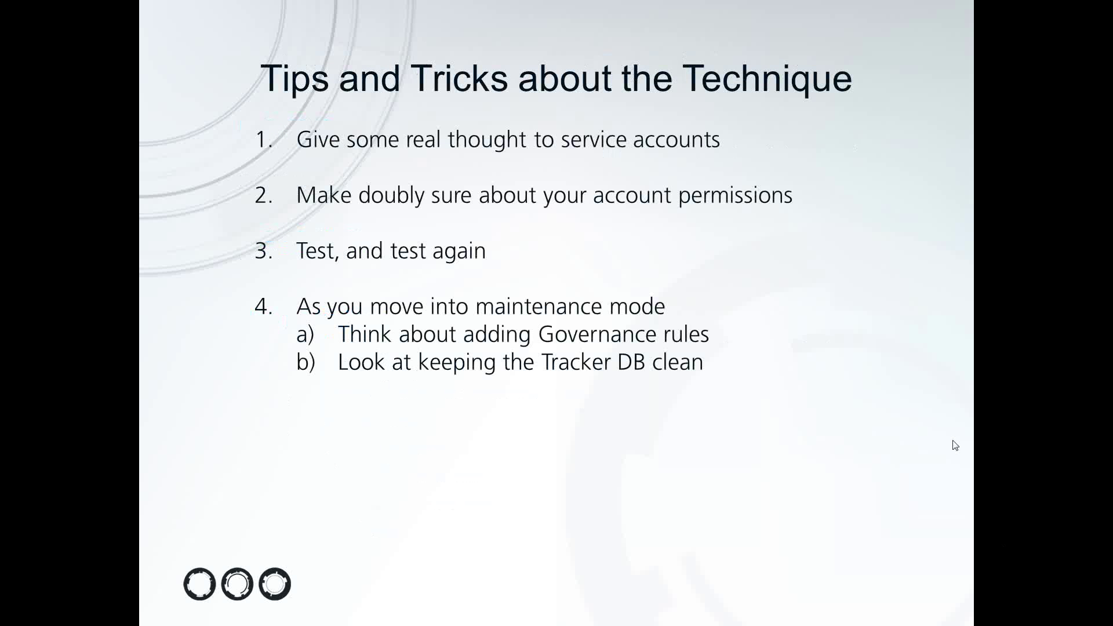